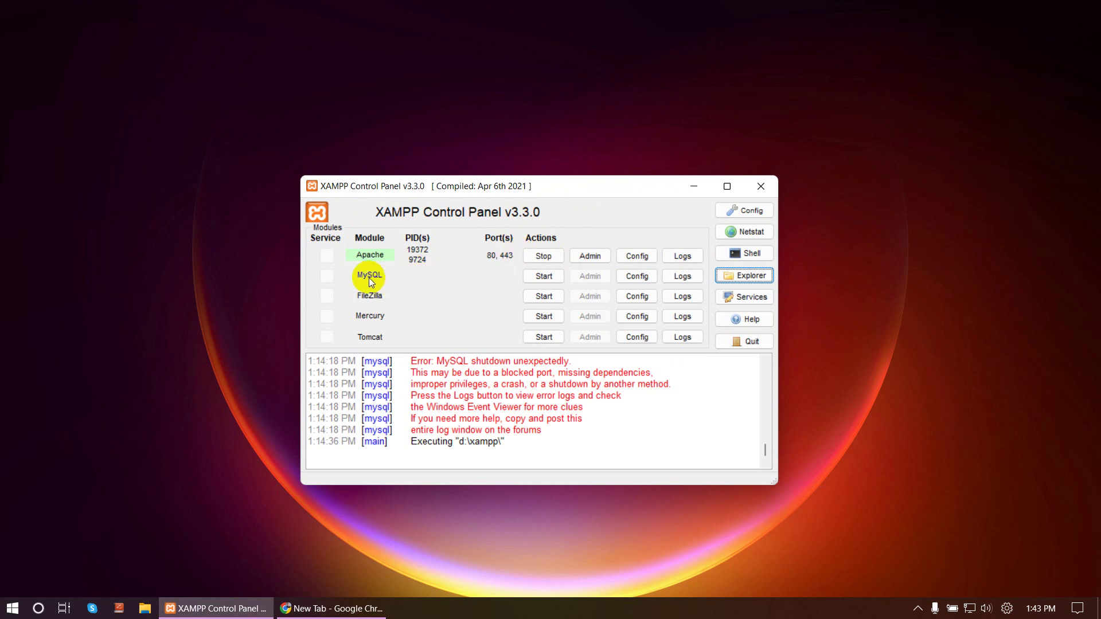
Step: Try to start the MySQL module, first with Apache running and again with Apache stopped
click(548, 276)
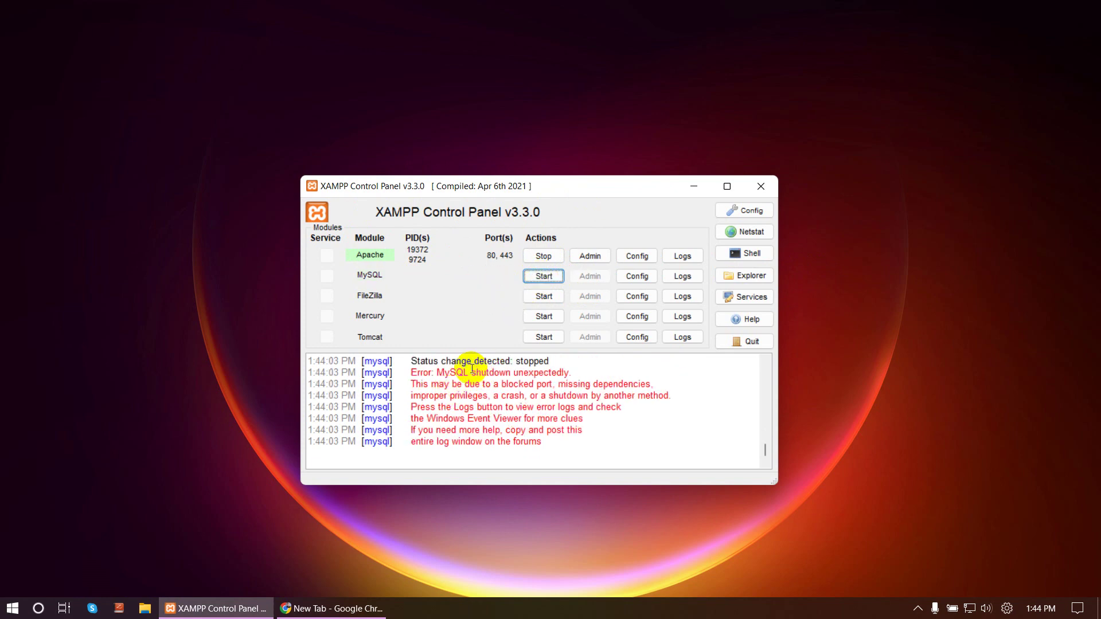
drag(440, 374, 573, 372)
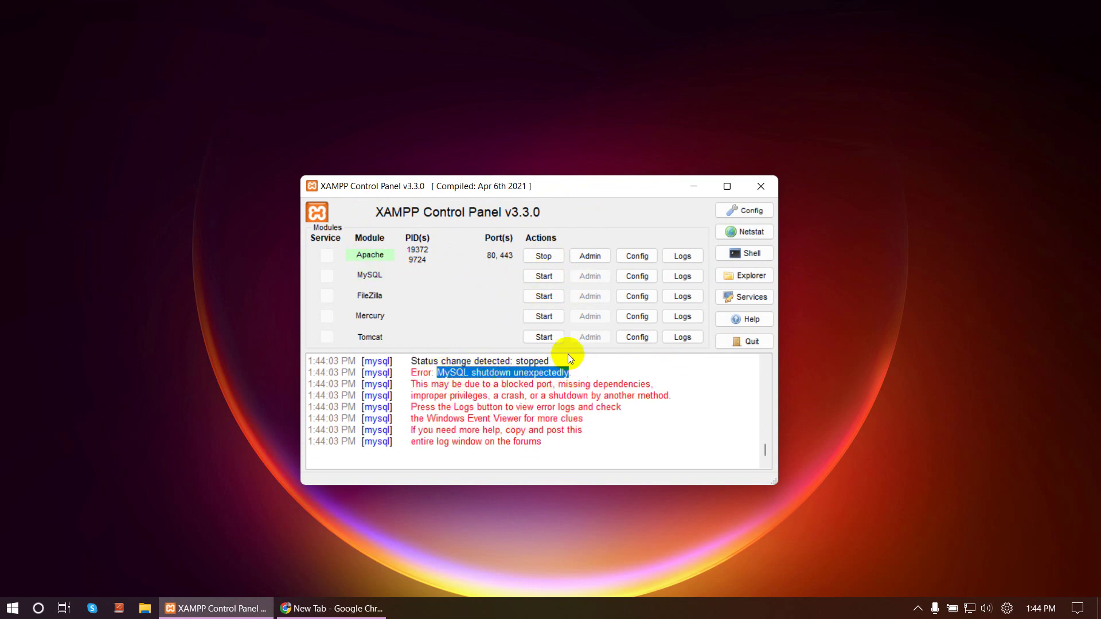
click(548, 257)
click(547, 278)
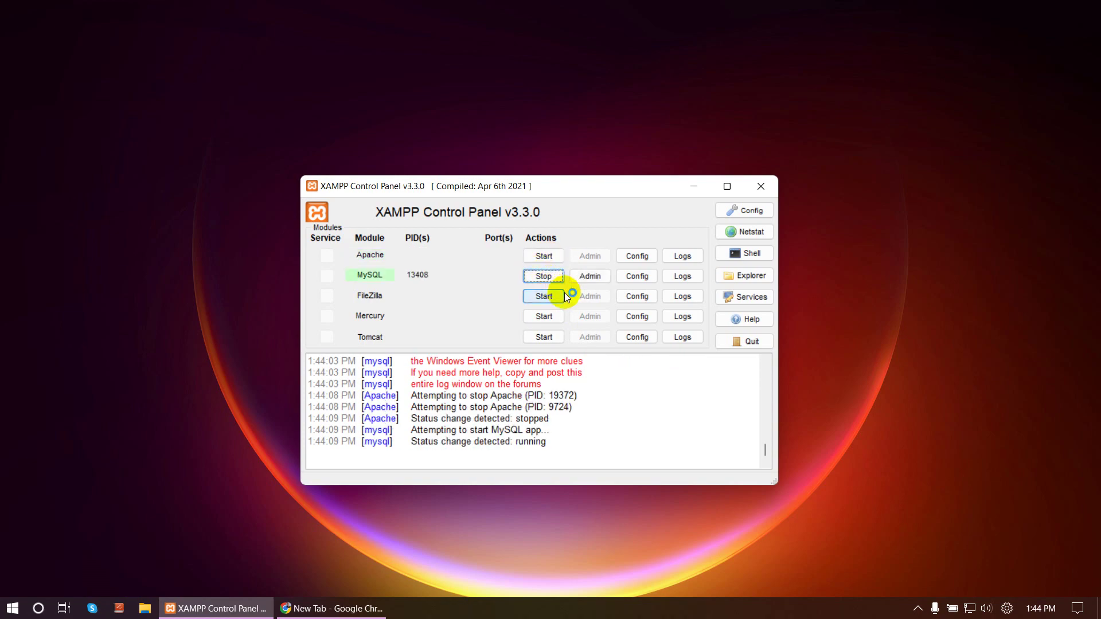
Step: Open phpMyAdmin from the MySQL module and check its database connection with Apache running, then minimise the browser
click(604, 278)
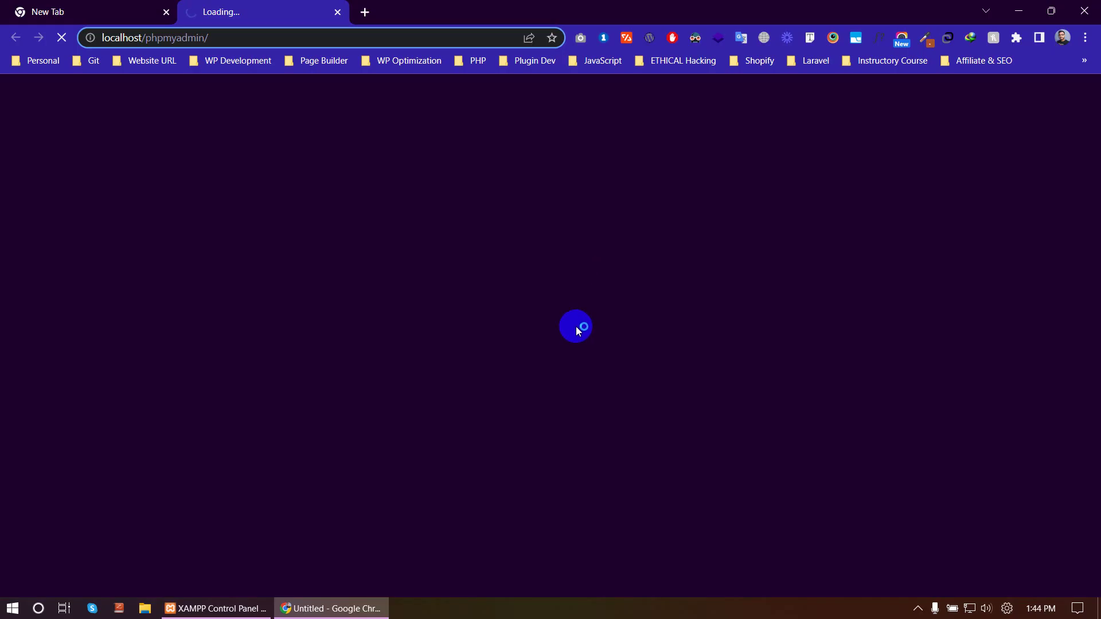
click(240, 607)
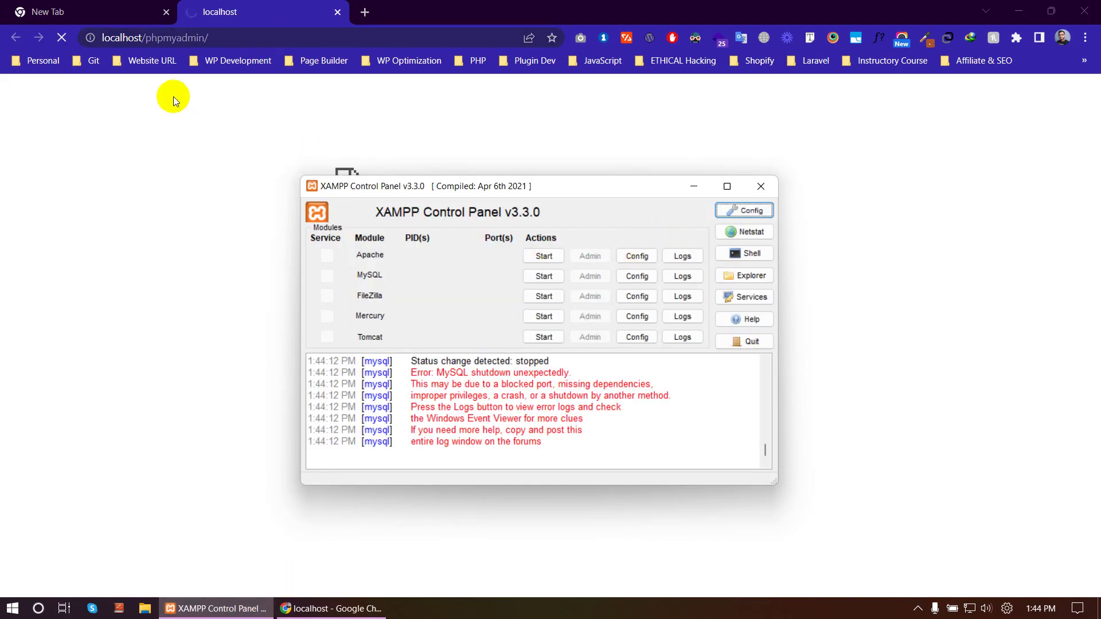
click(62, 37)
click(232, 612)
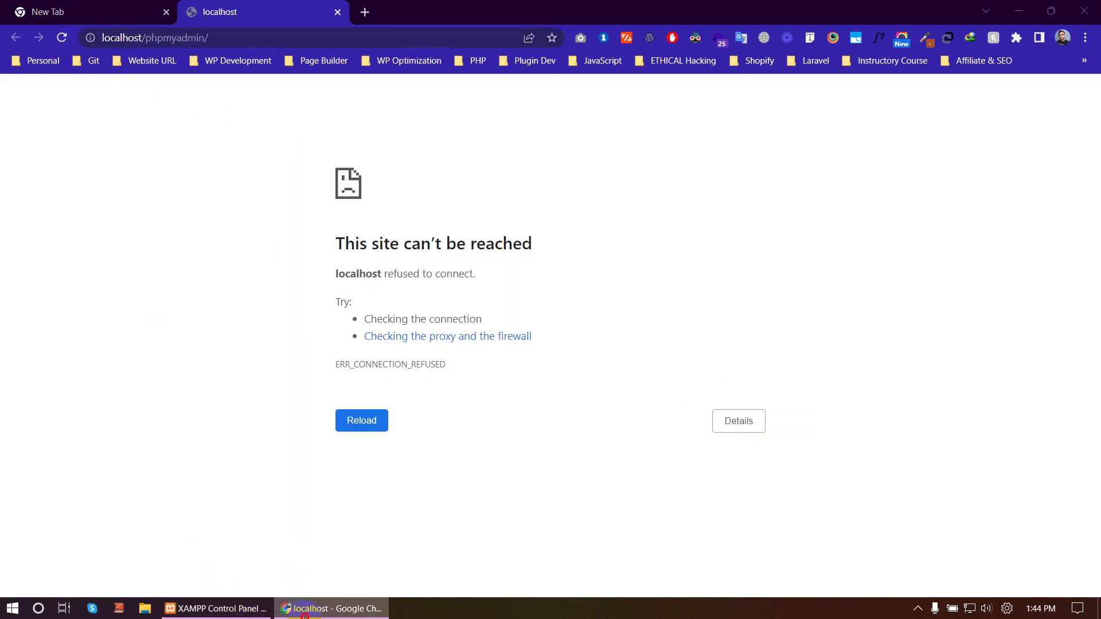
click(246, 611)
click(261, 611)
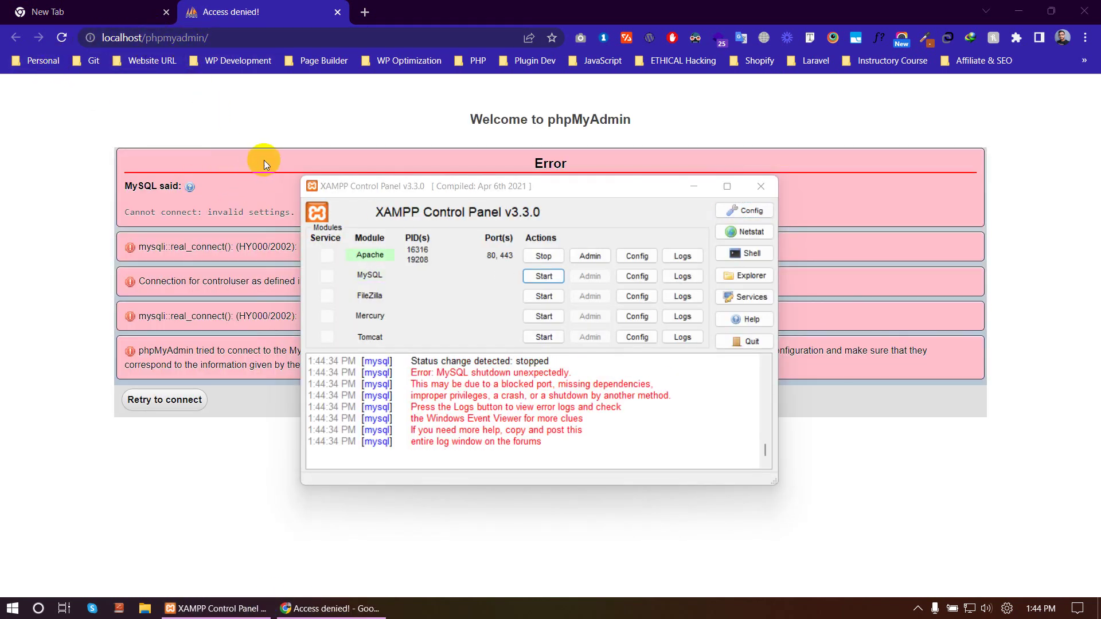
click(1024, 11)
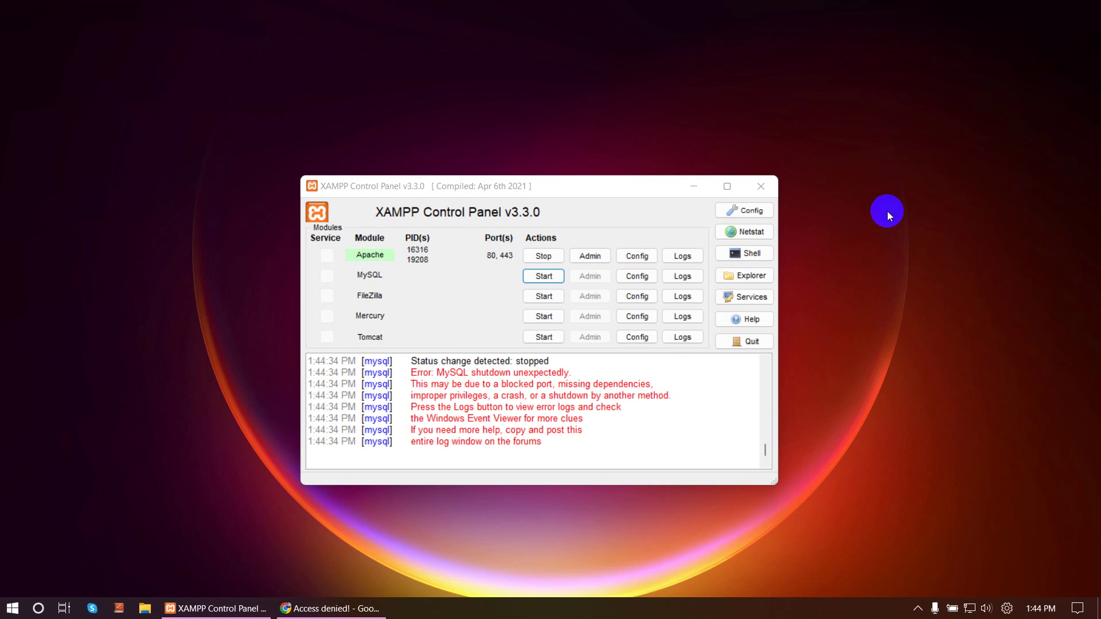
Step: Open D:\xampp\mysql\data in a maximised file window and select its database folders
click(758, 275)
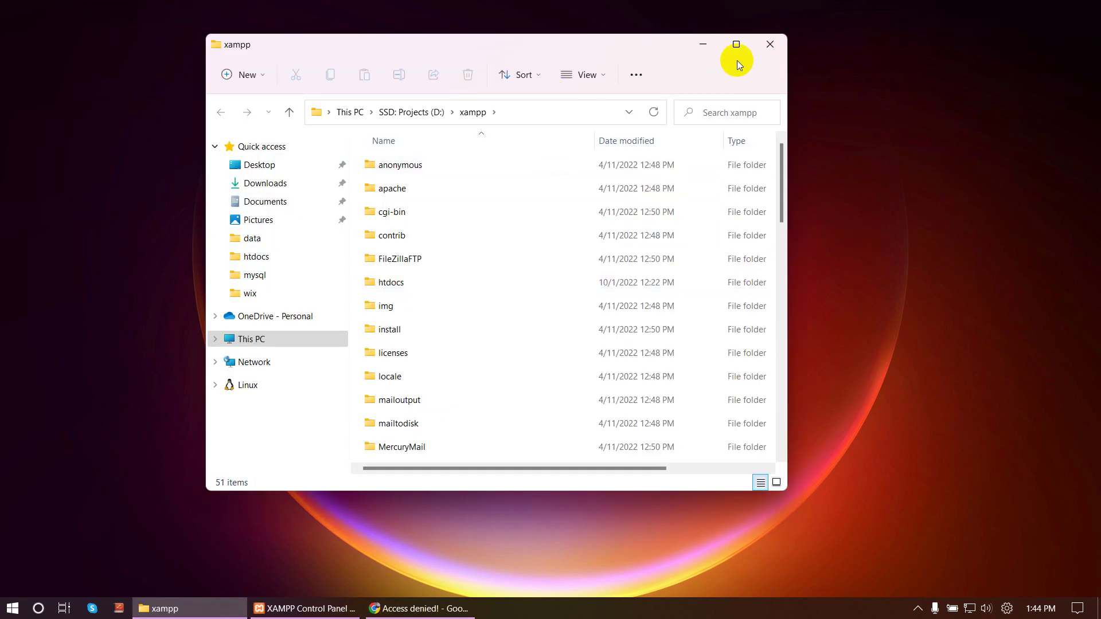
click(738, 46)
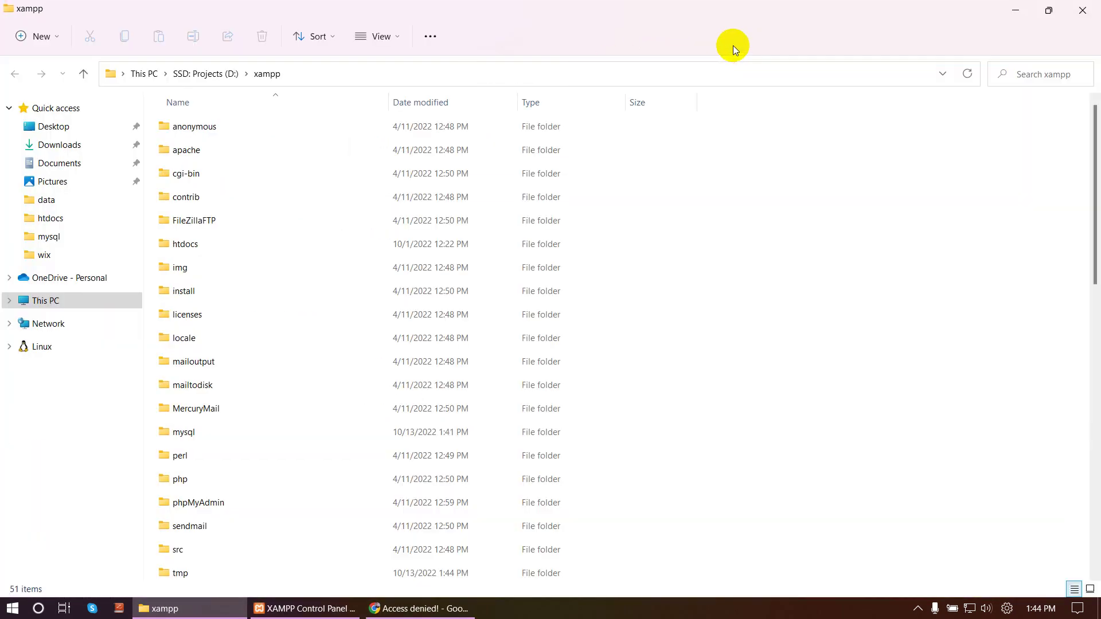
click(225, 75)
scroll(252, 373, down, 1)
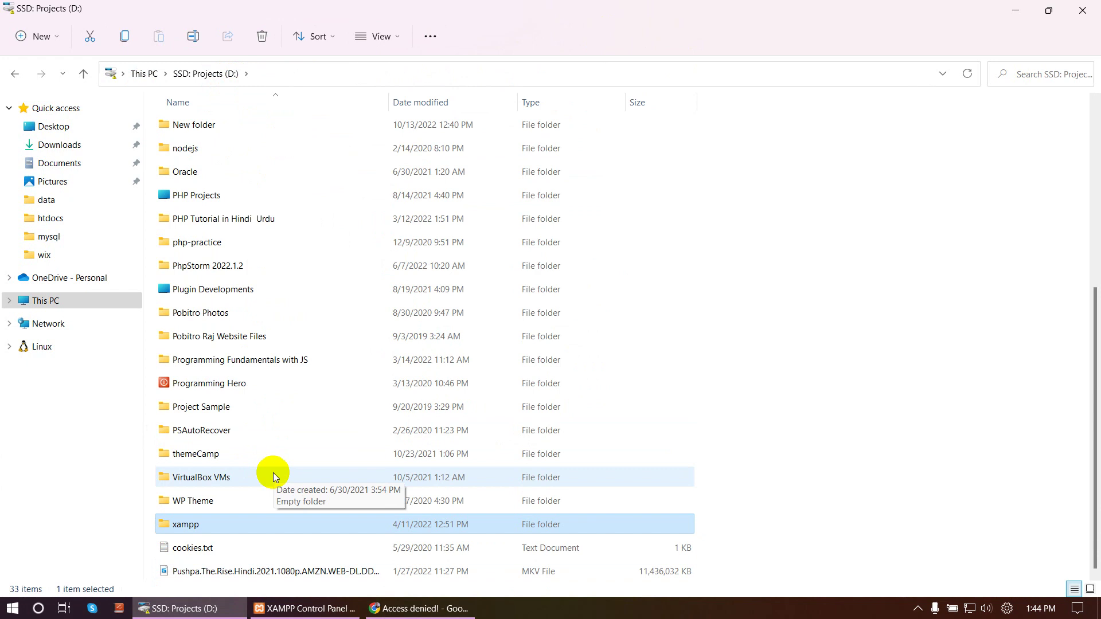
double_click(213, 521)
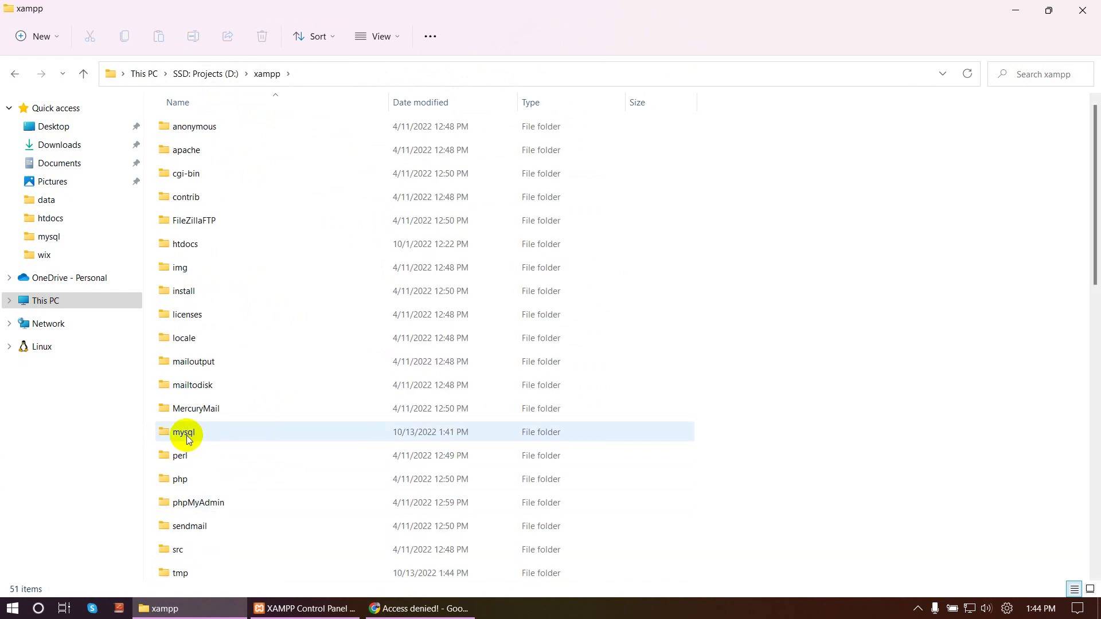
double_click(187, 436)
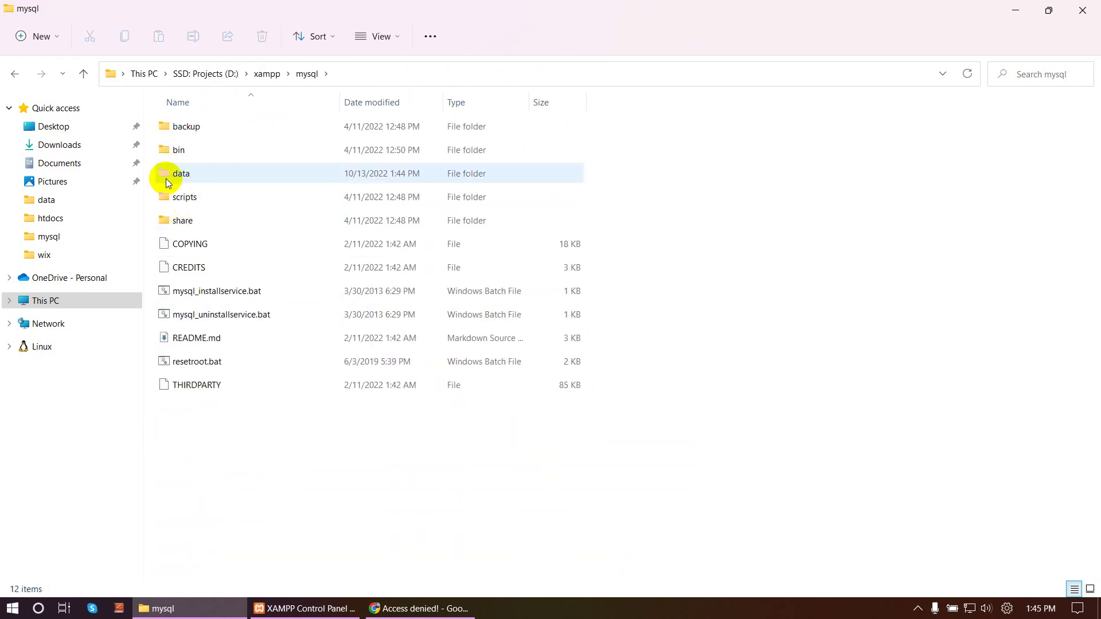
double_click(172, 176)
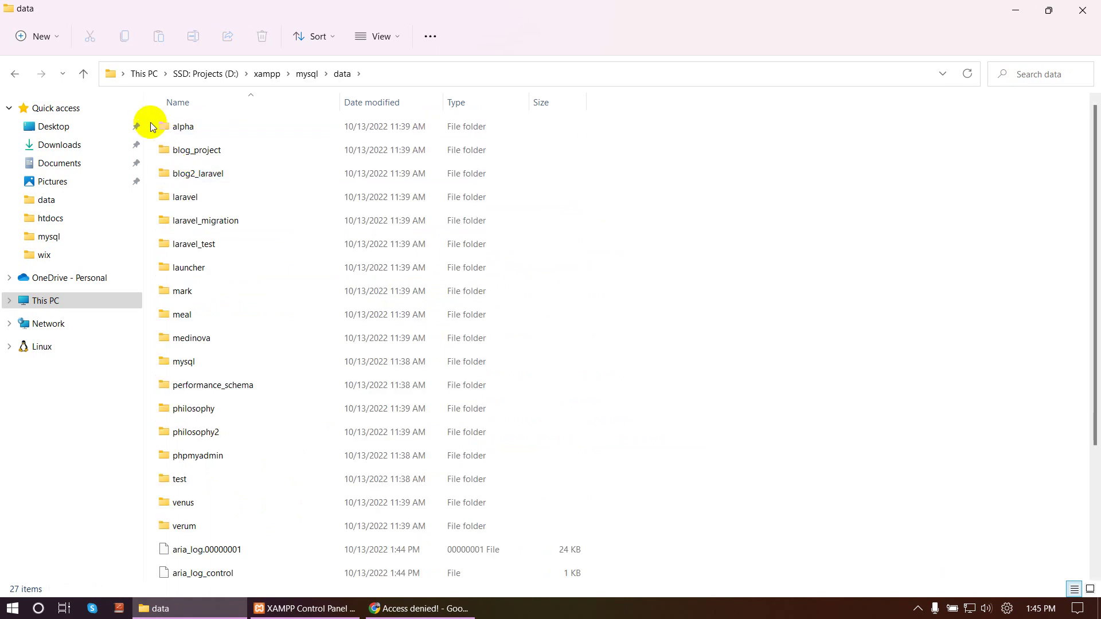
drag(150, 123, 242, 531)
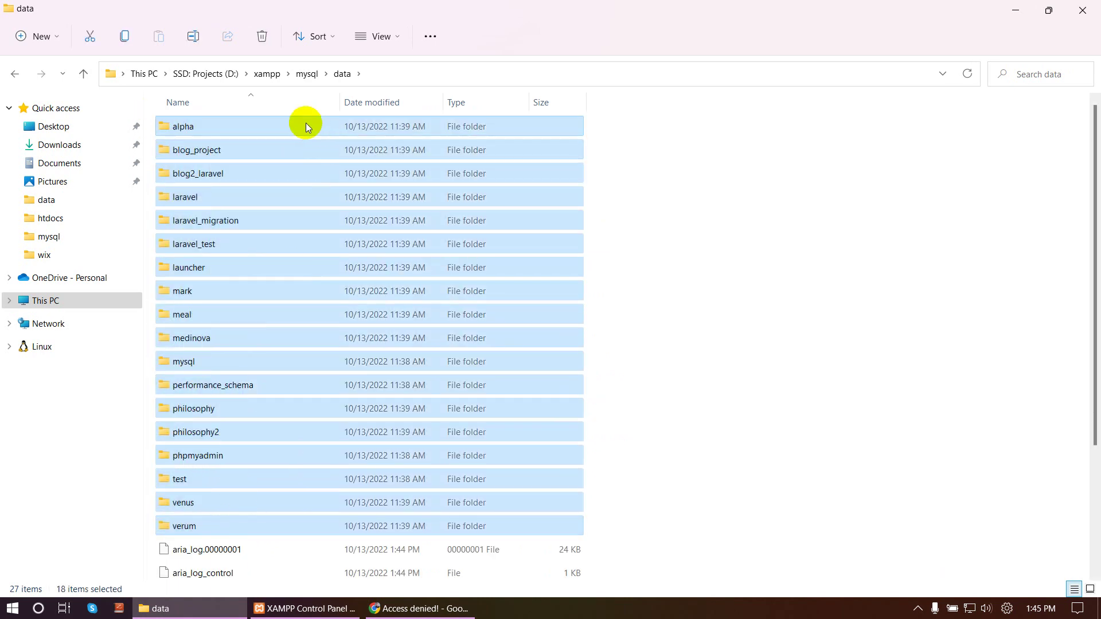
Step: Rename the data folder inside the mysql folder as data_old
click(312, 76)
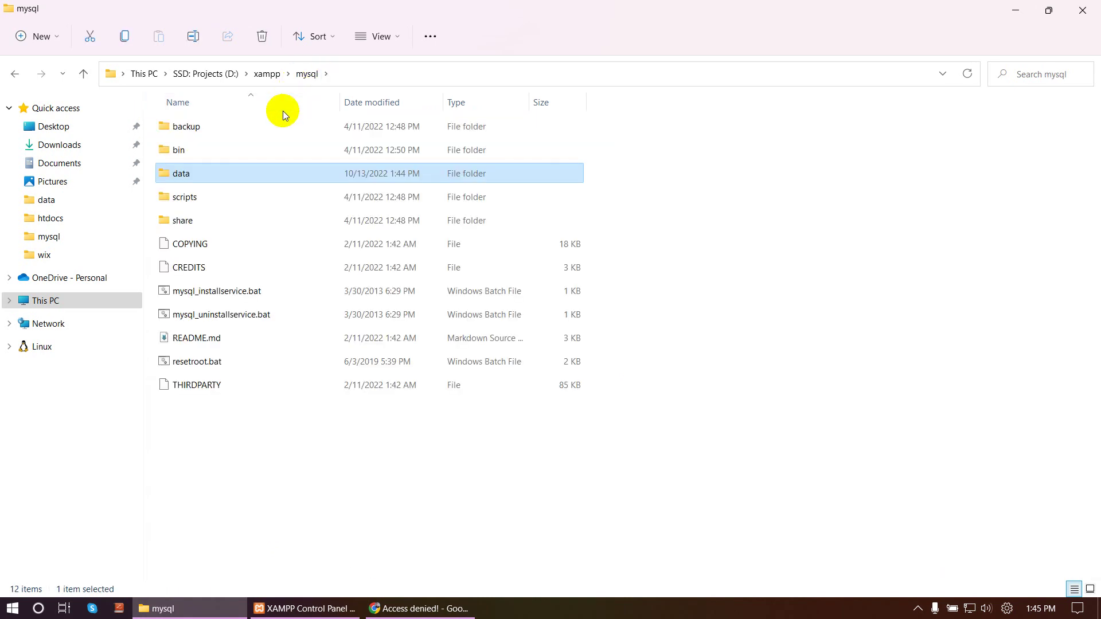
click(210, 174)
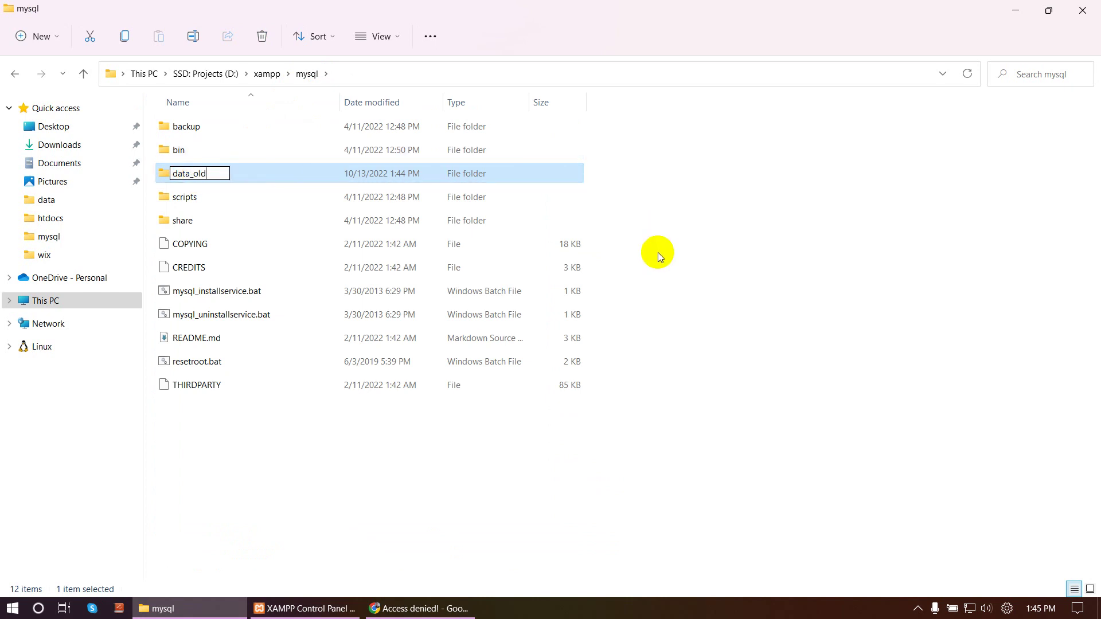
key(Return)
Step: Create a new folder named data inside the mysql folder
right_click(841, 403)
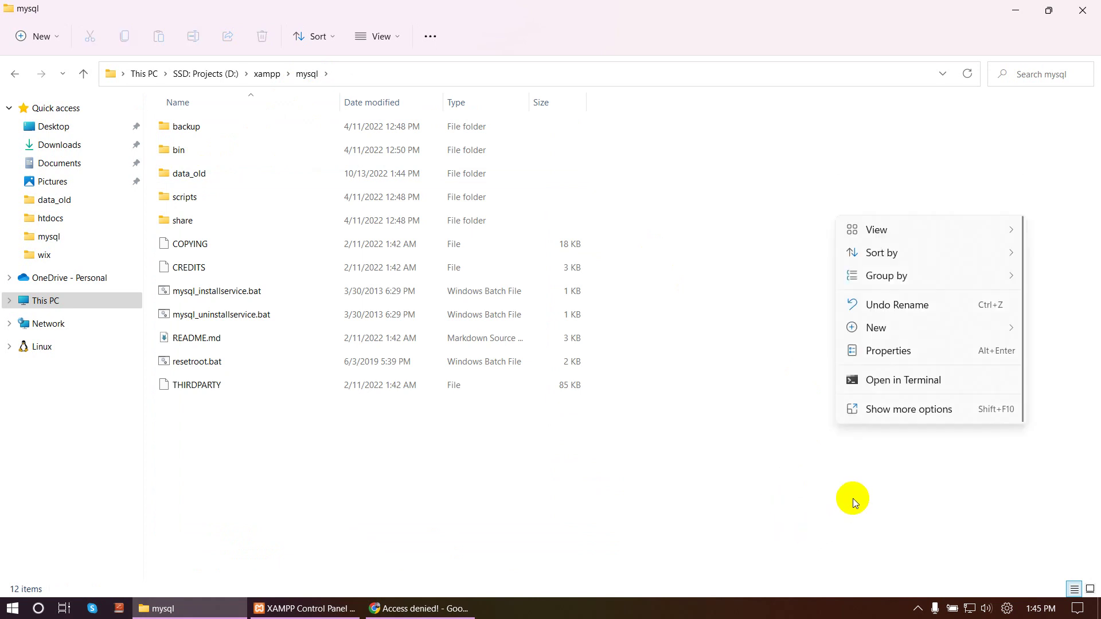
mouse_move(891, 334)
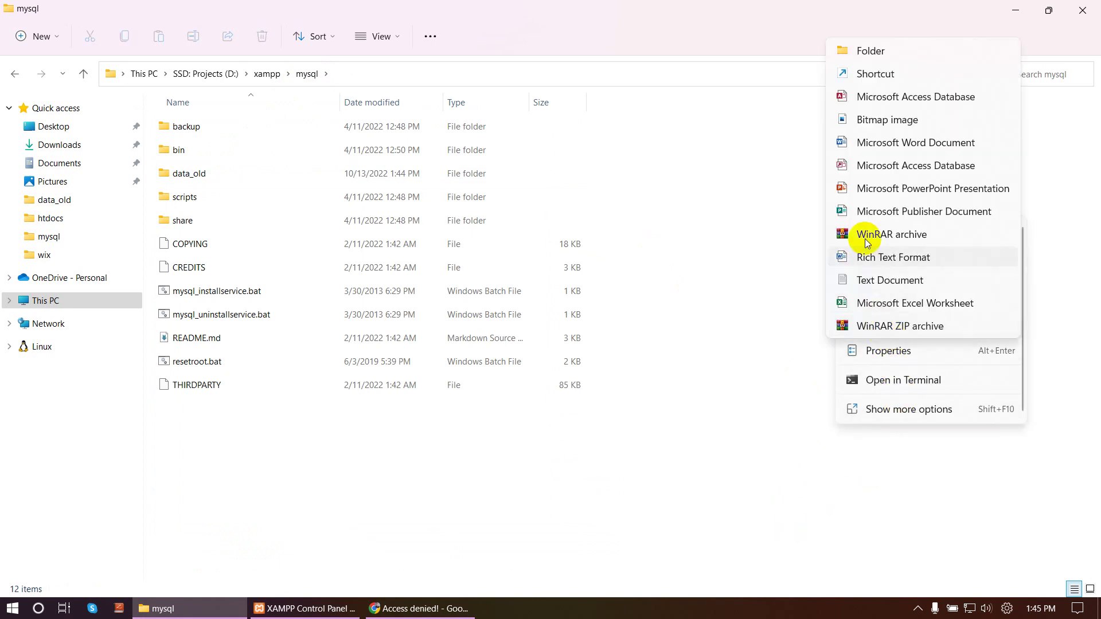
click(882, 41)
text(data)
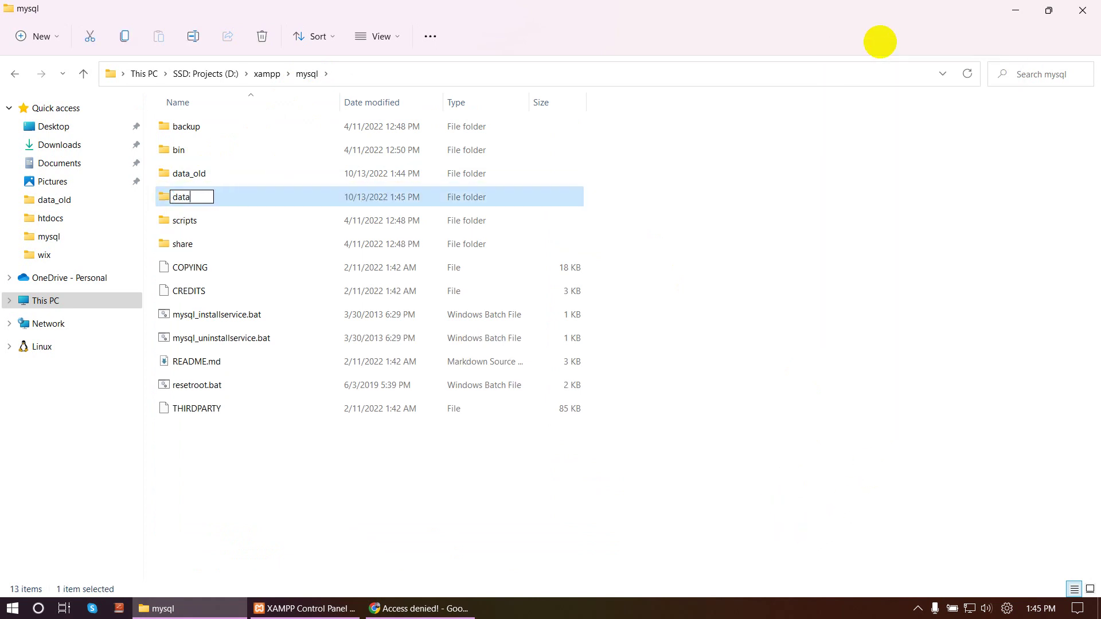
key(Return)
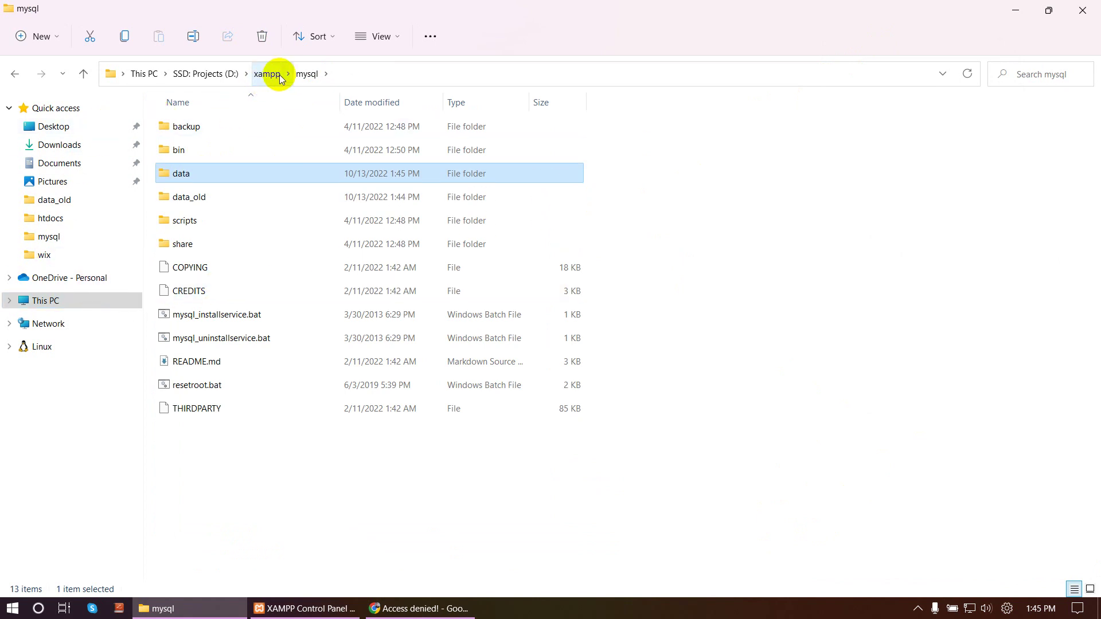
Step: Copy the entire contents of the mysql backup folder into the new data folder
double_click(229, 133)
drag(248, 439, 275, 115)
key(ctrl+c)
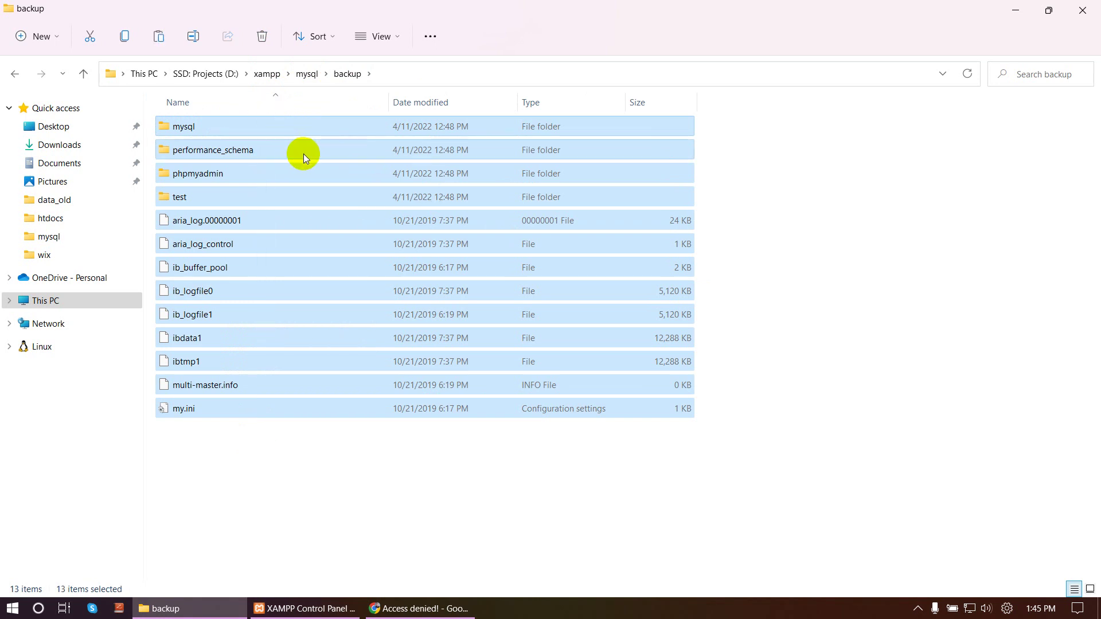
click(304, 75)
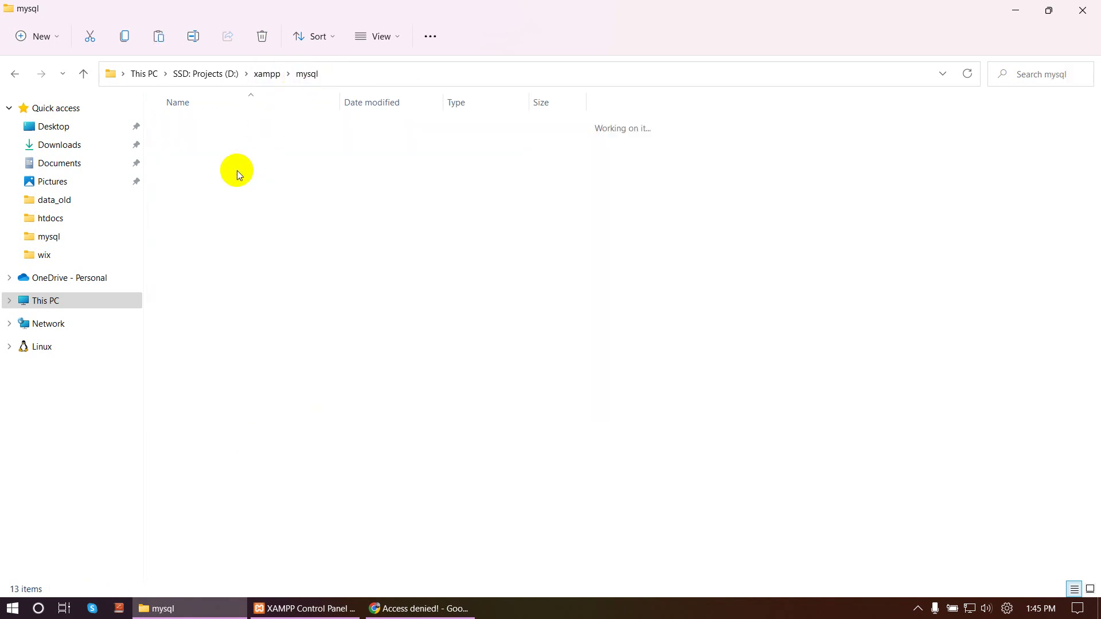
double_click(194, 176)
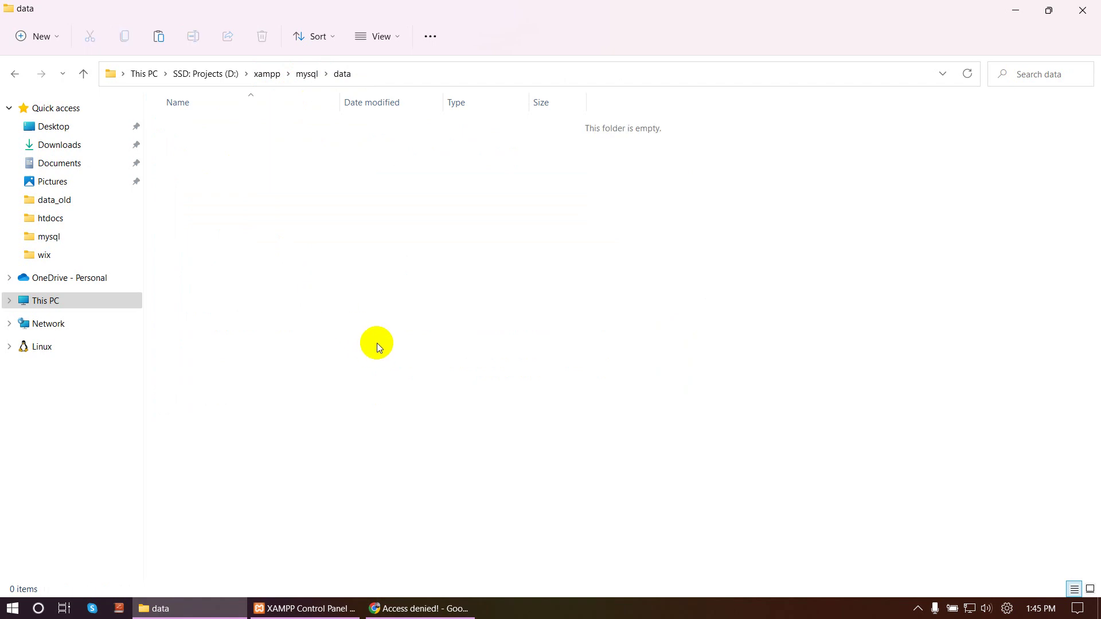
key(ctrl+v)
Step: Review the contents of the data_old folder and compare them with the new data folder
click(302, 76)
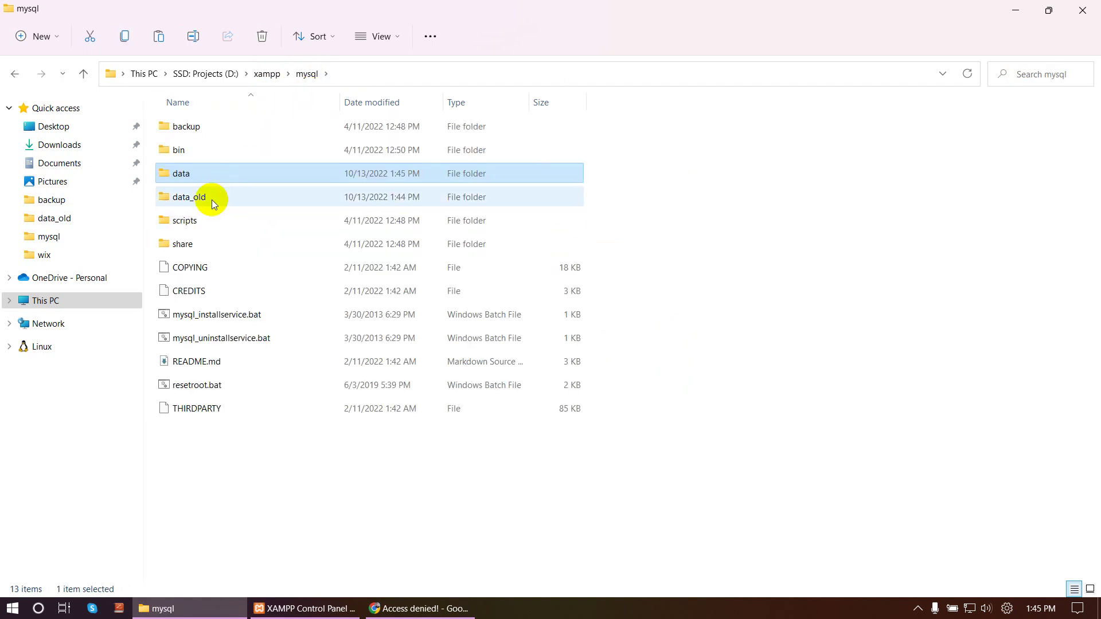
double_click(212, 200)
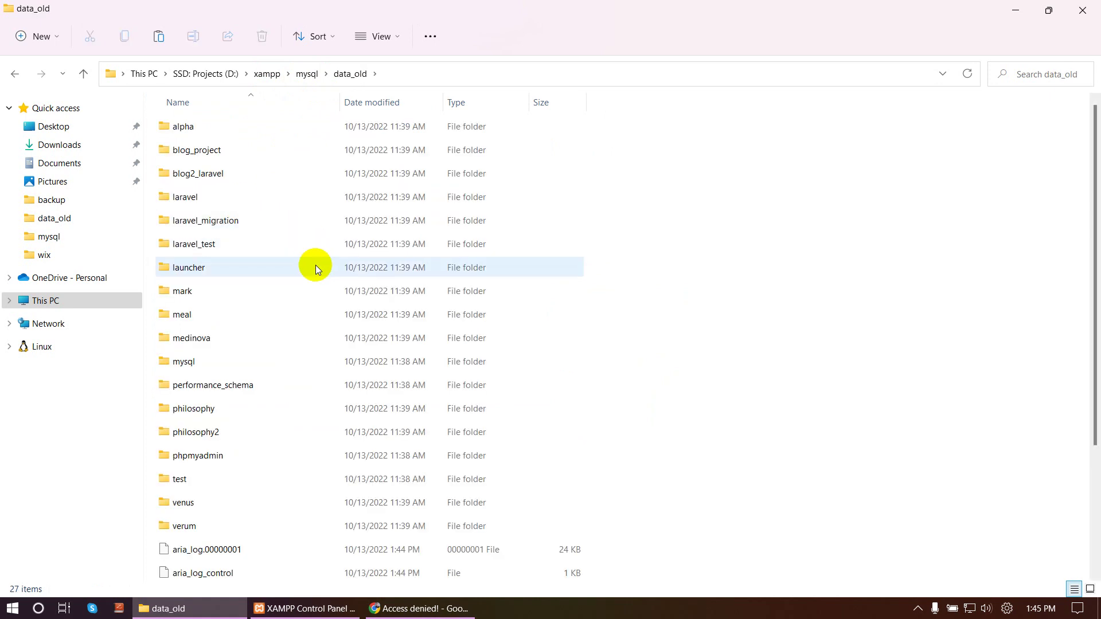
scroll(319, 268, down, 2)
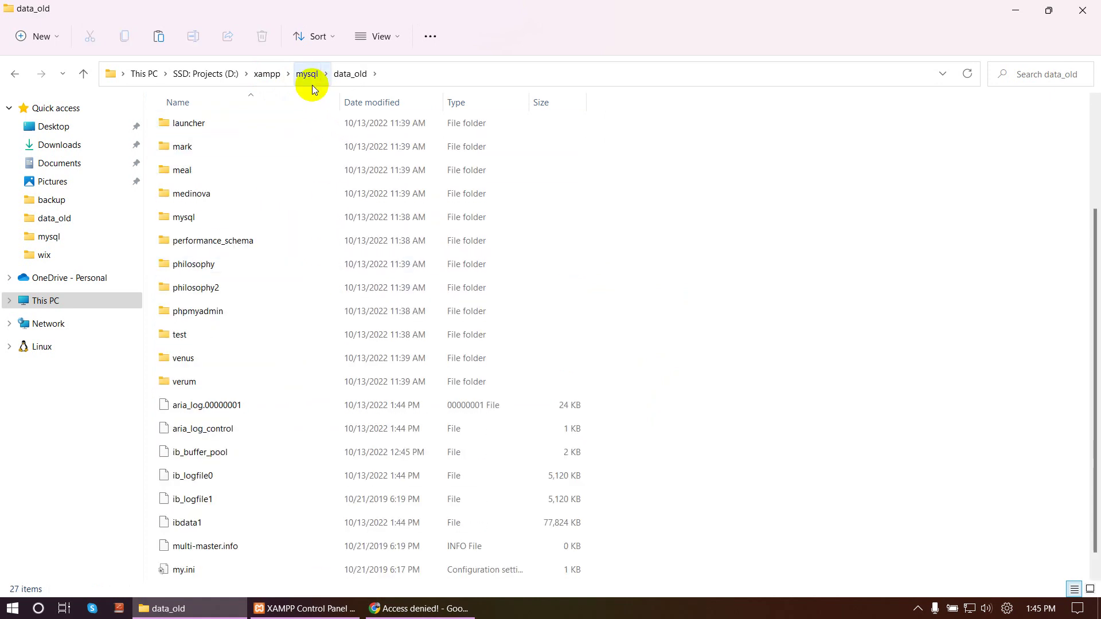
scroll(403, 304, down, 1)
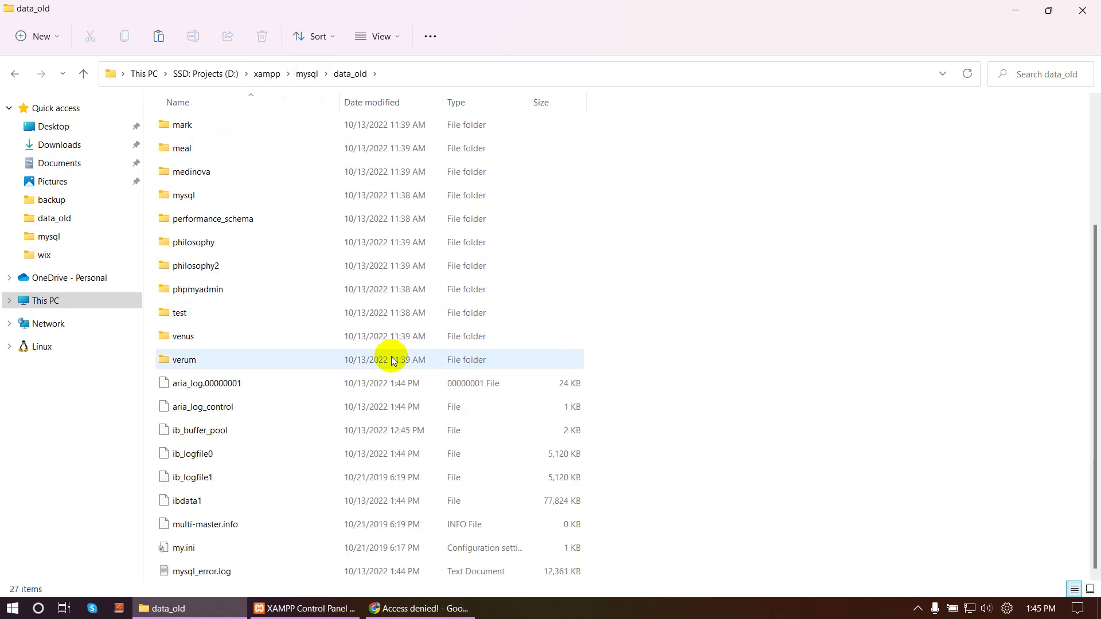
scroll(260, 425, up, 3)
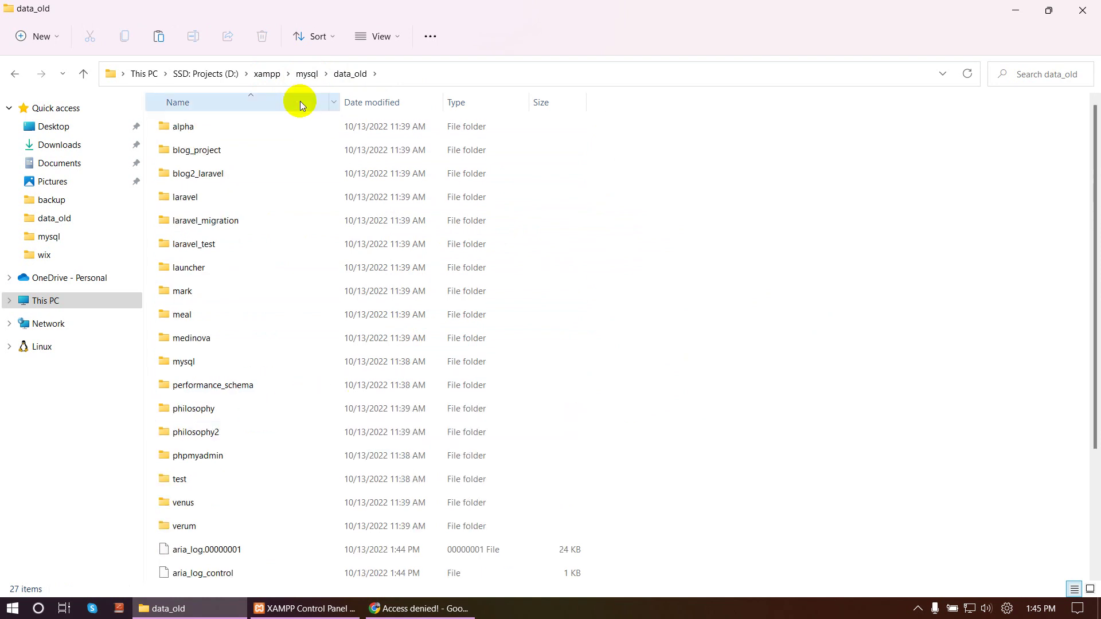
click(307, 73)
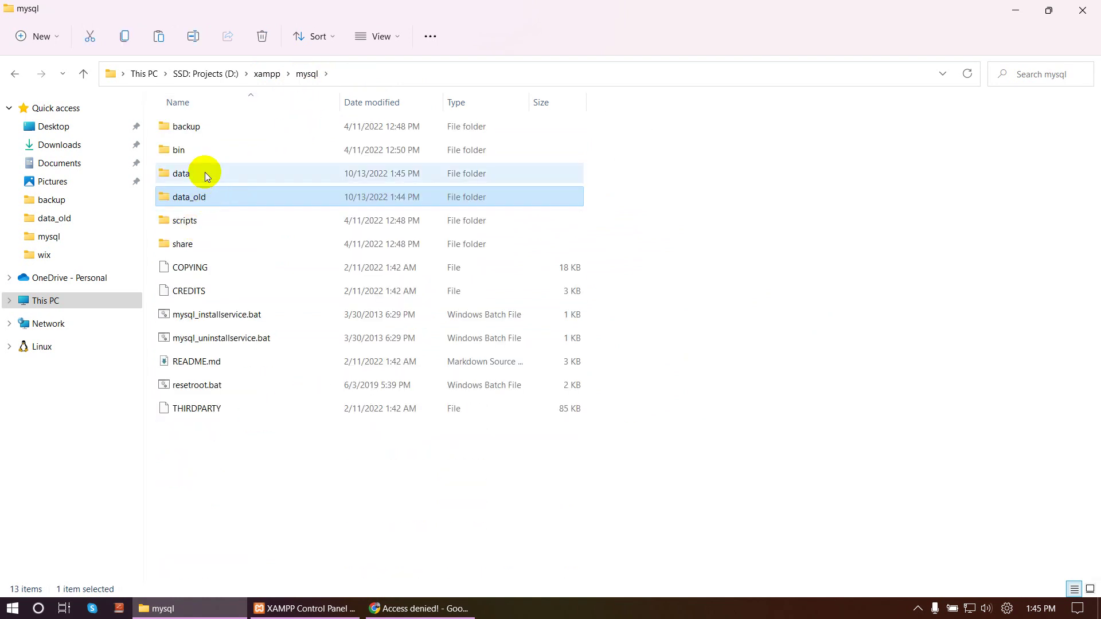
double_click(205, 173)
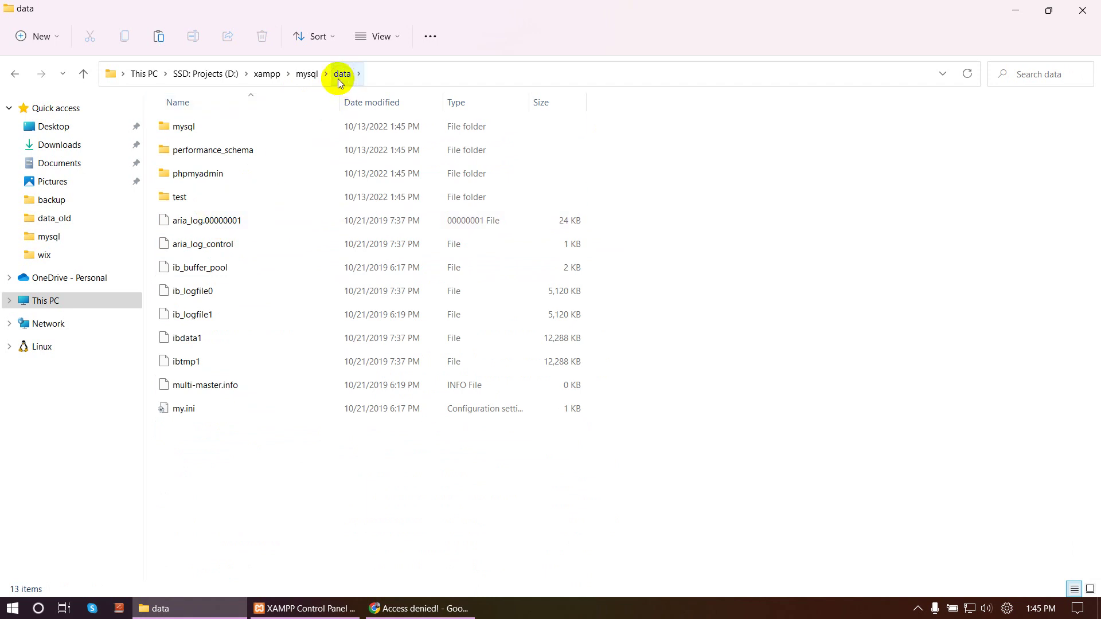
Step: Copy all the folders inside data_old except performance_schema and phpmyadmin
click(309, 73)
double_click(194, 201)
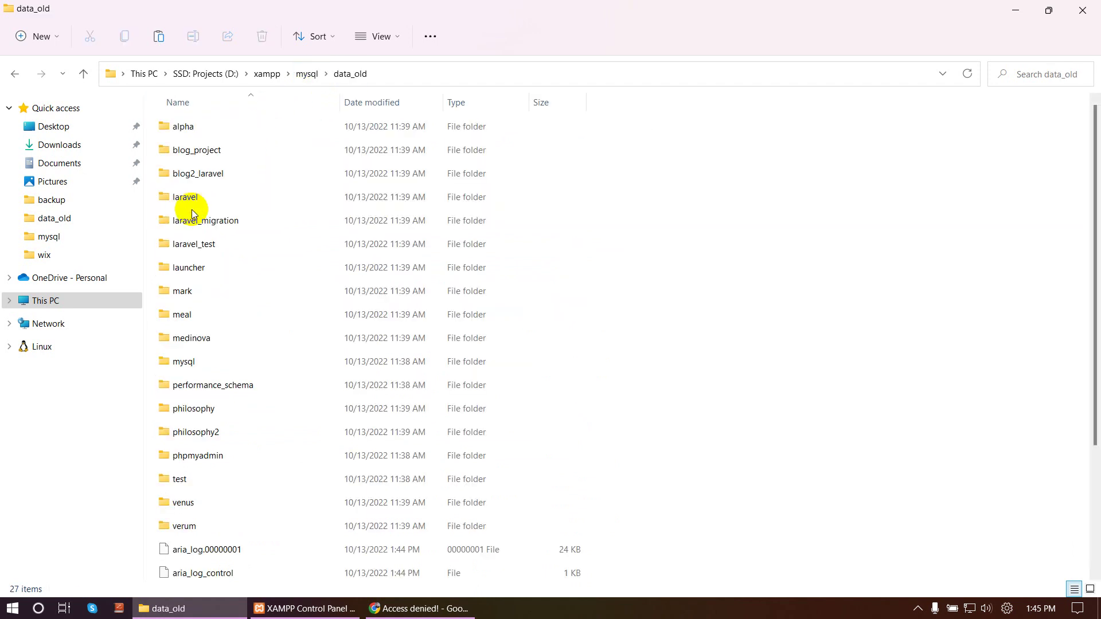
drag(154, 121, 216, 525)
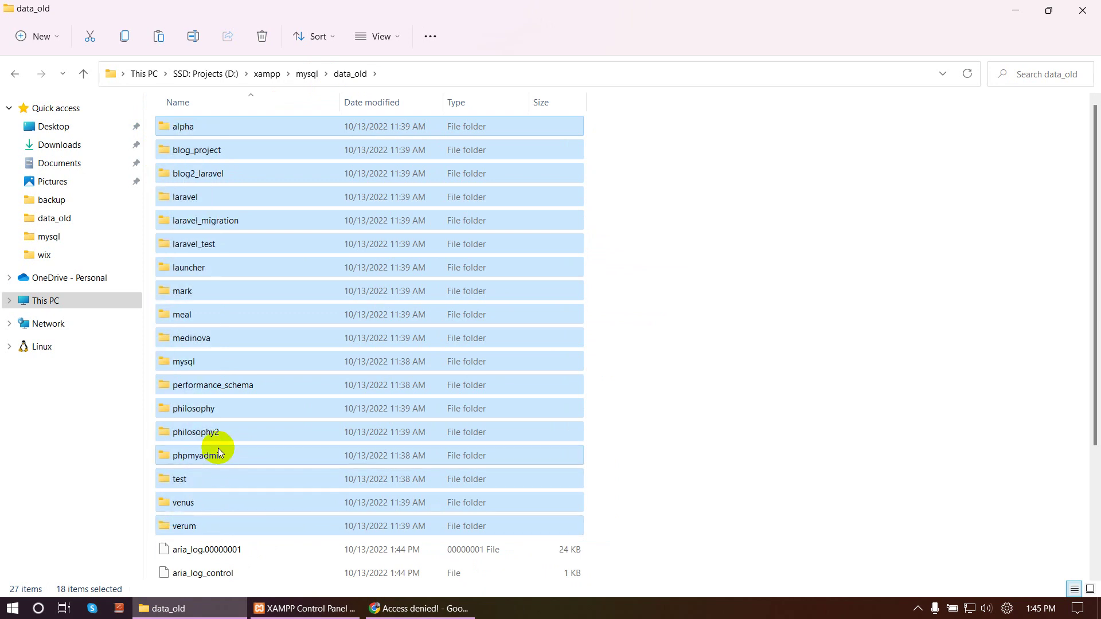
ctrl+click(201, 387)
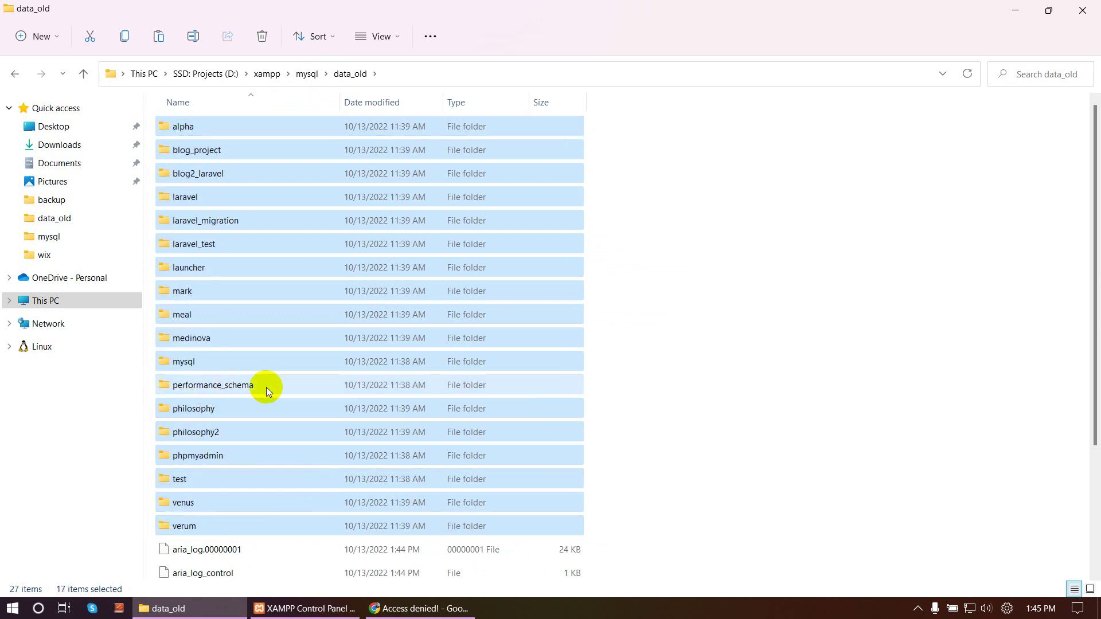
ctrl+click(219, 459)
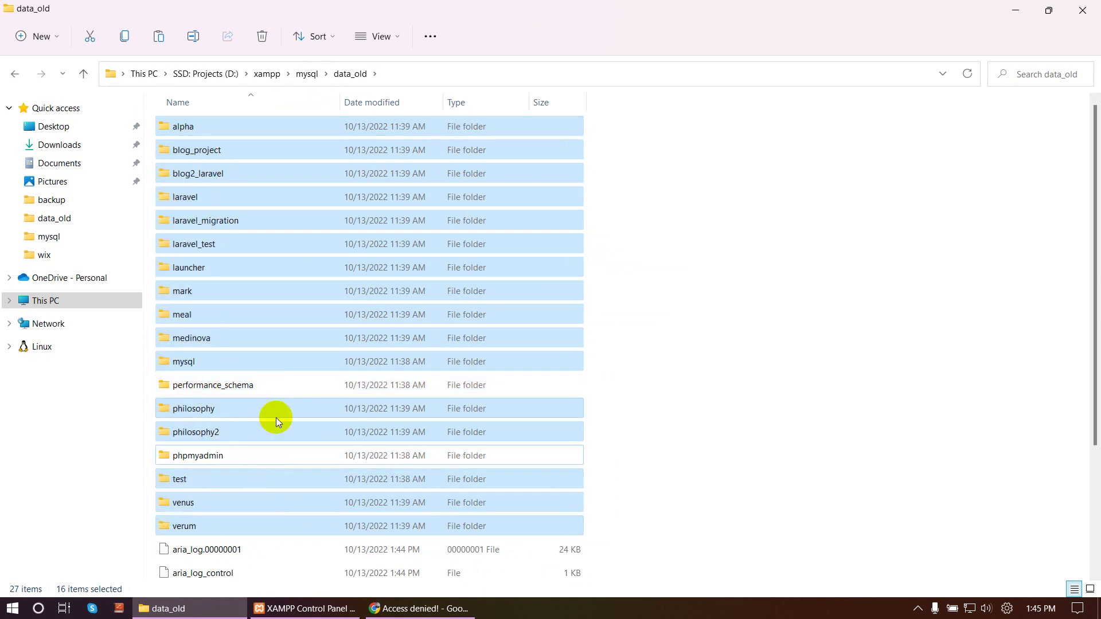
right_click(262, 267)
click(314, 287)
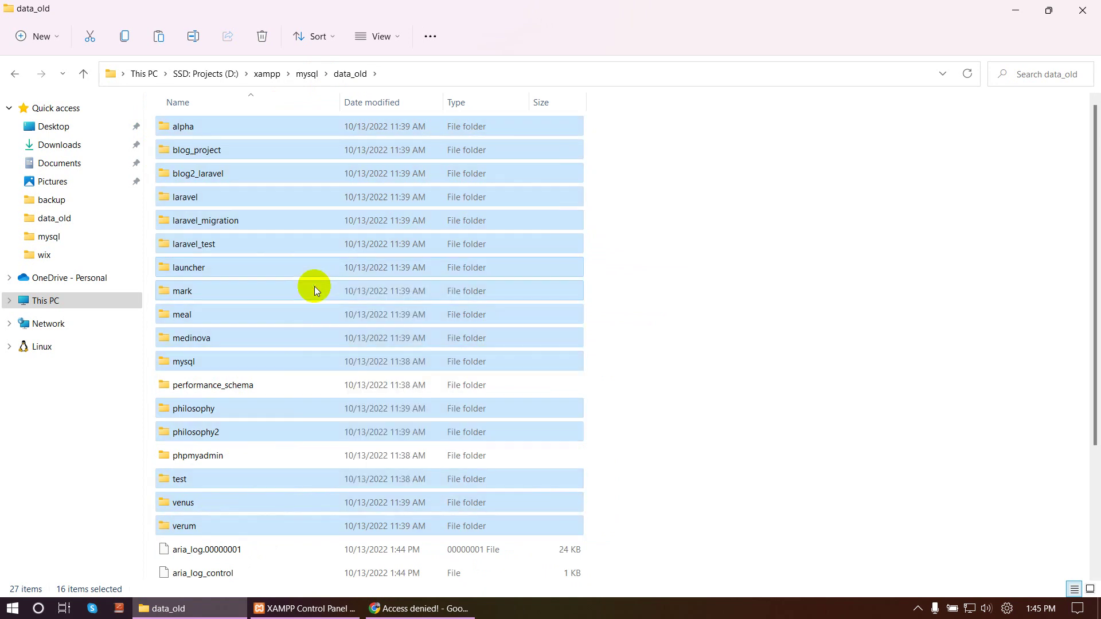
Step: Paste the copied folders into the new data folder inside mysql, replacing the files with the same names
click(305, 73)
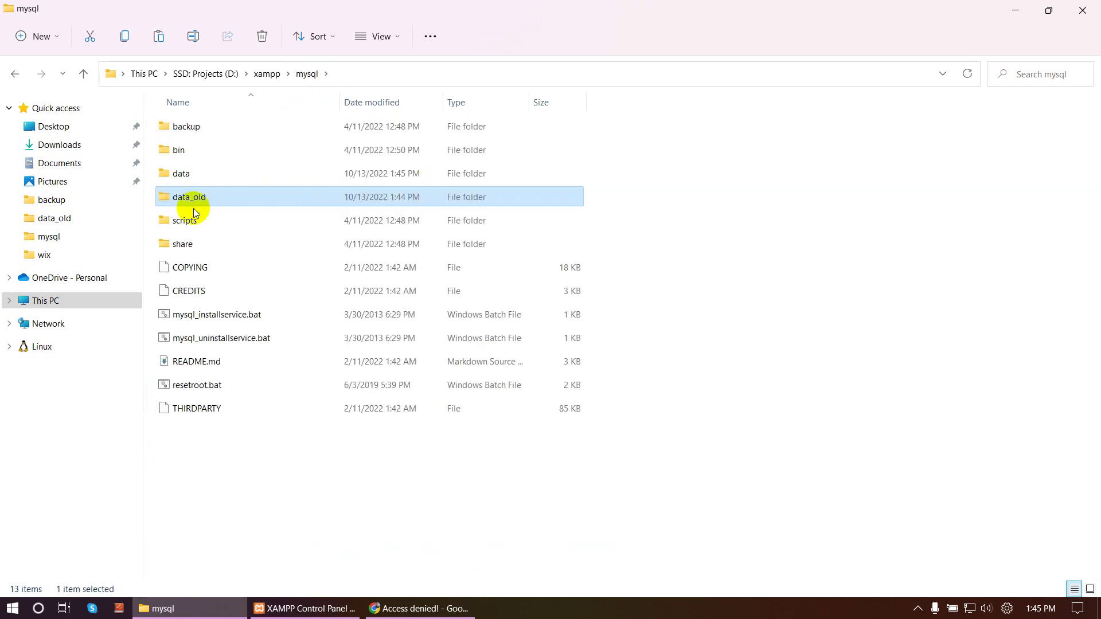
double_click(197, 174)
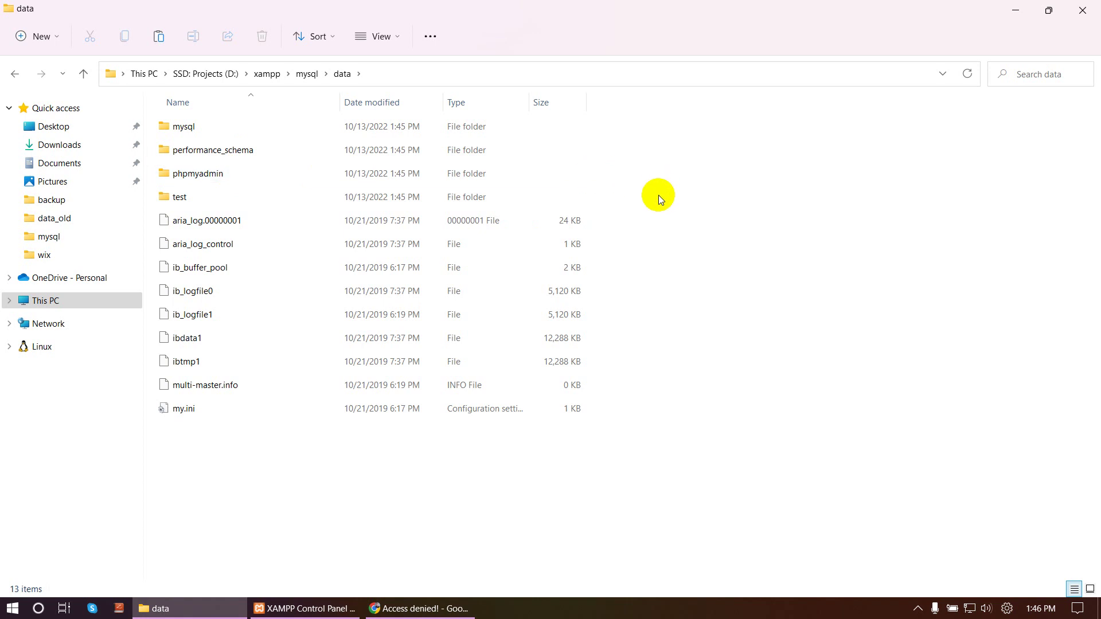
right_click(659, 189)
click(684, 198)
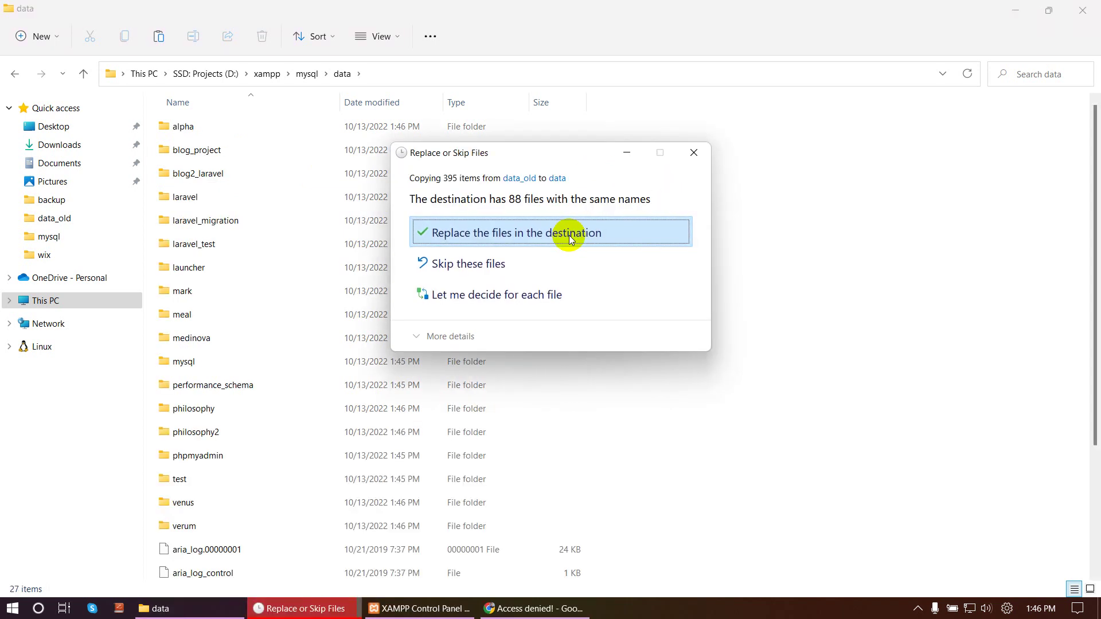
click(570, 240)
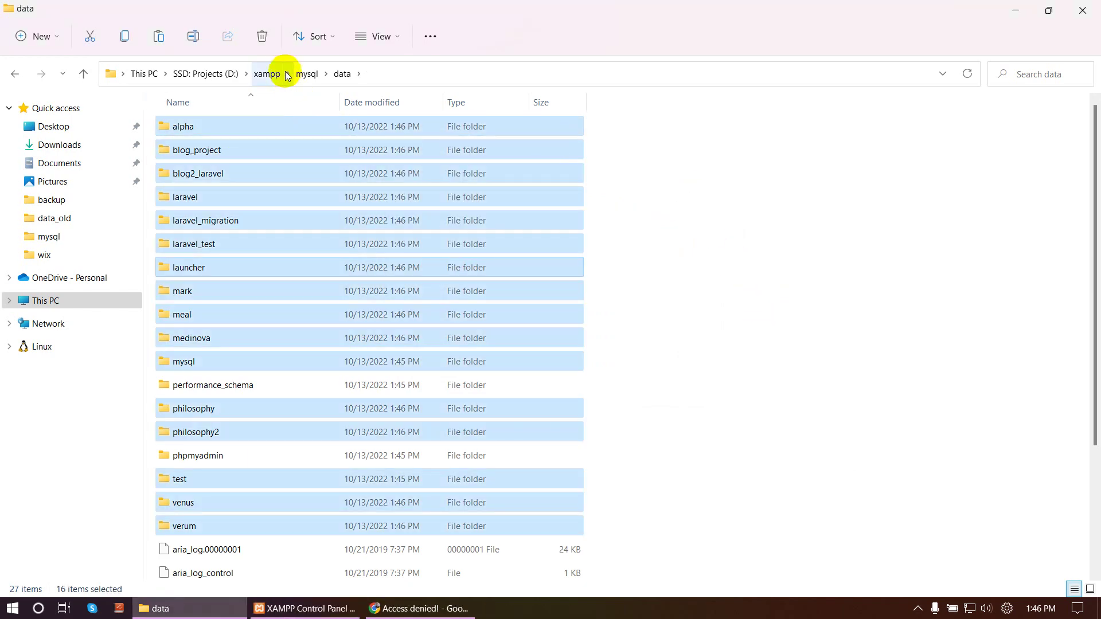
Step: Copy the ibdata1 file from the data_old folder inside mysql
click(304, 74)
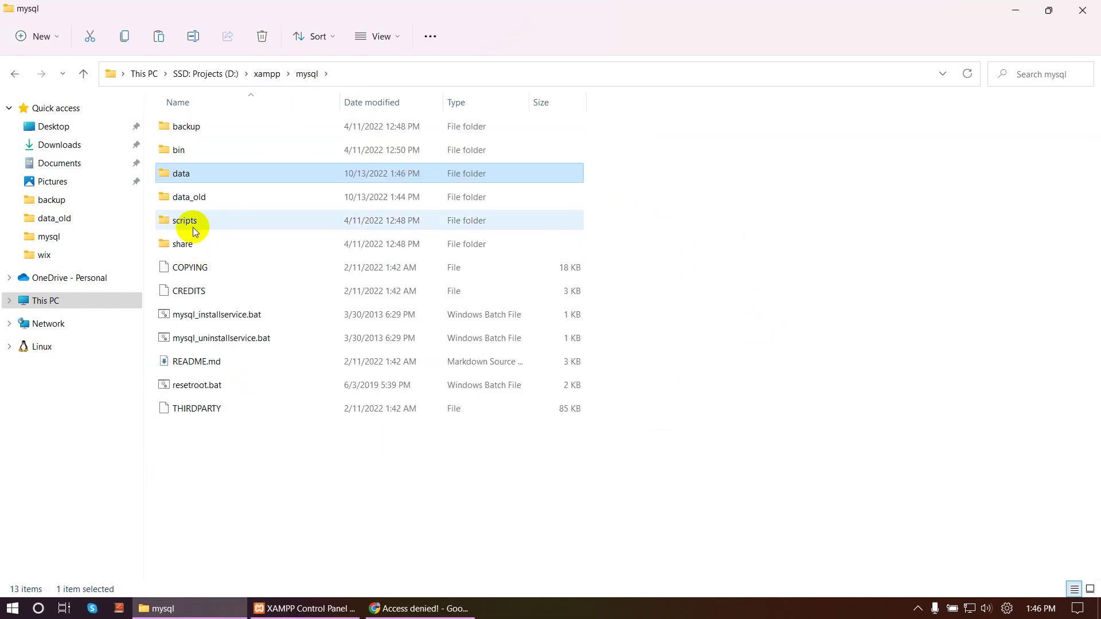
double_click(201, 198)
scroll(315, 405, down, 3)
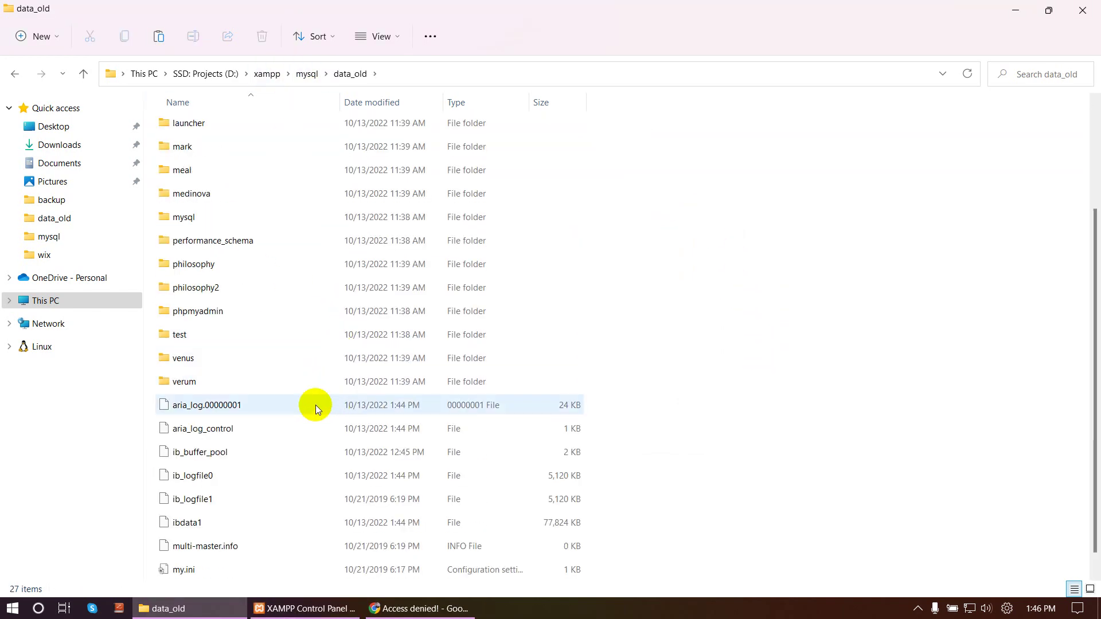
scroll(315, 405, down, 1)
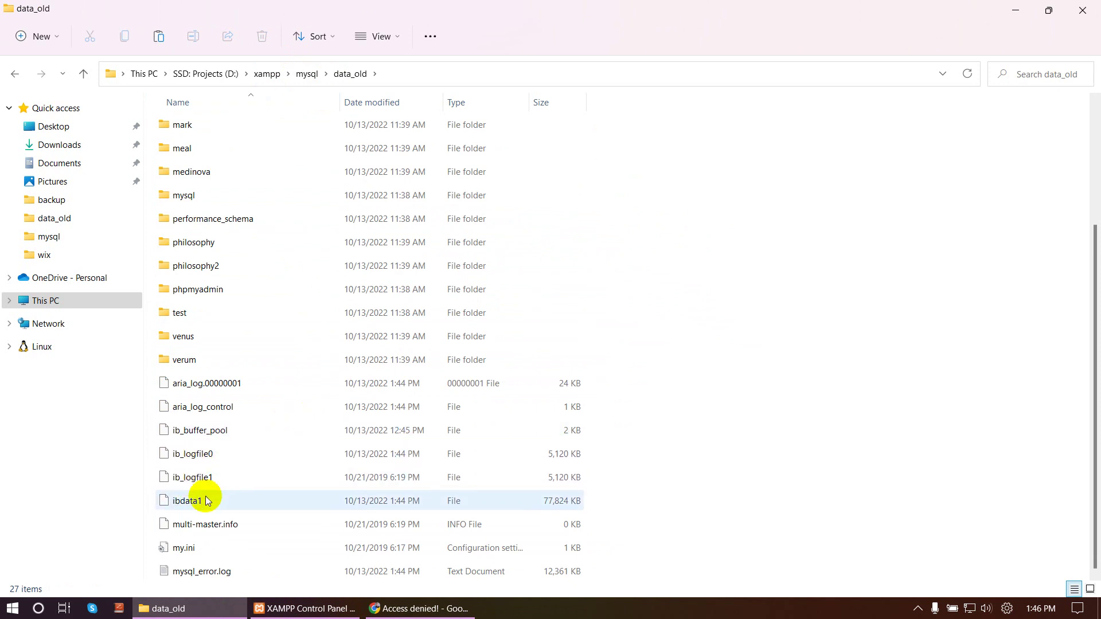
click(187, 504)
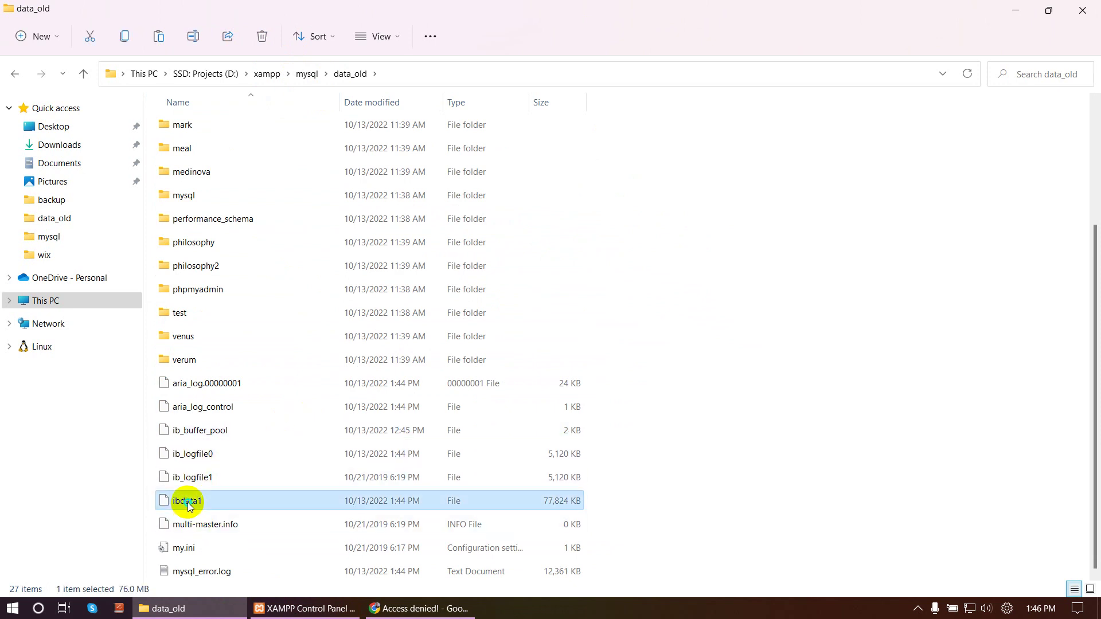
right_click(188, 503)
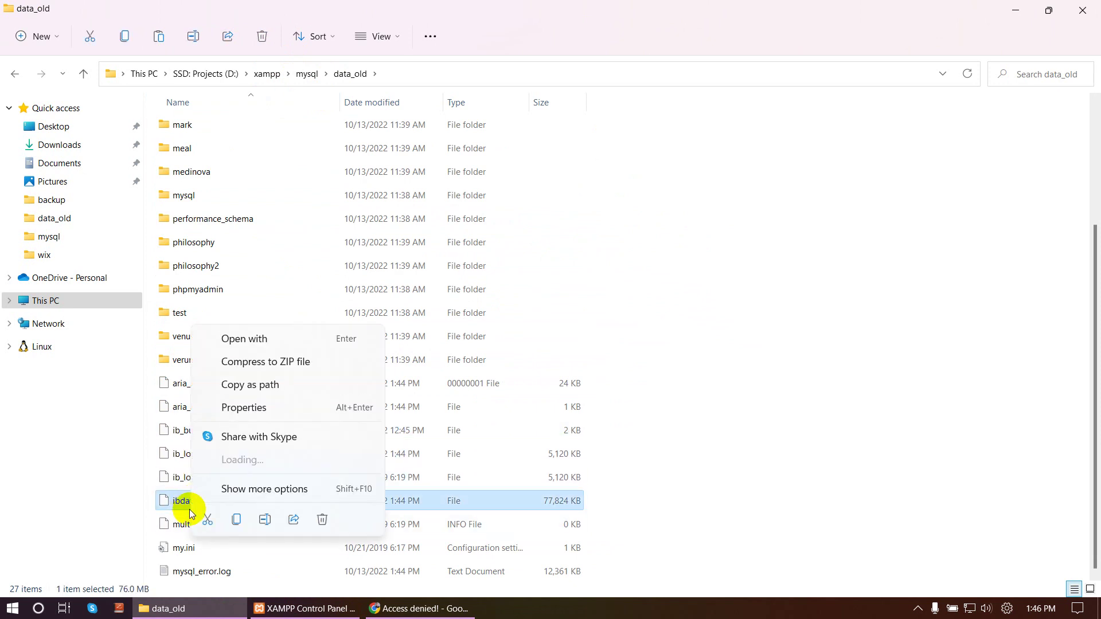
click(240, 519)
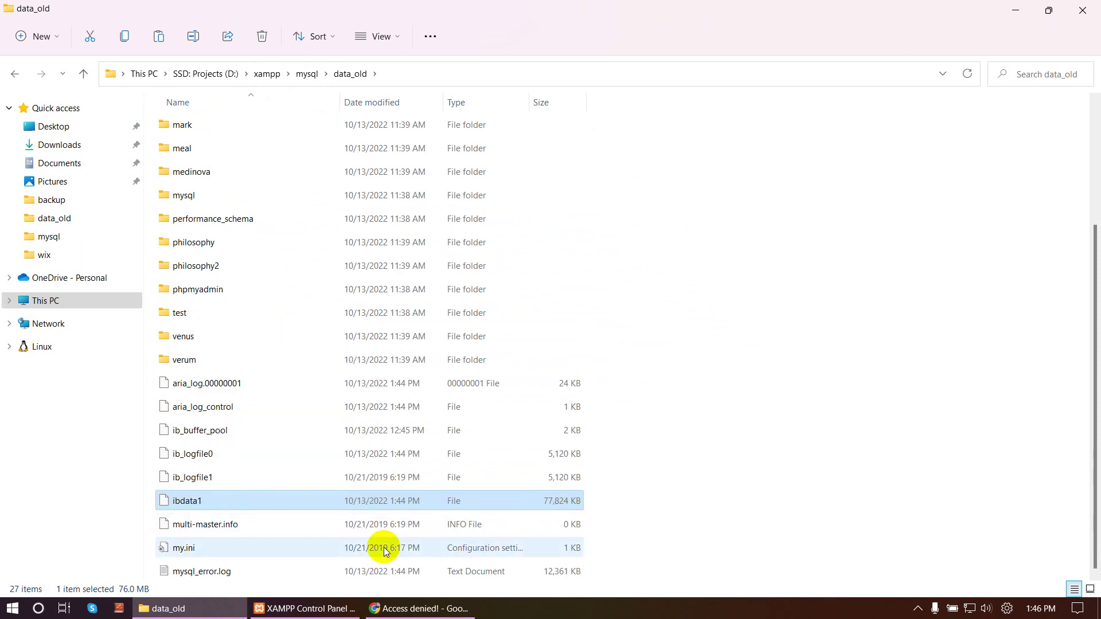
Step: Paste ibdata1 into the data folder inside xampp\mysql, replacing the existing file
click(307, 75)
click(267, 75)
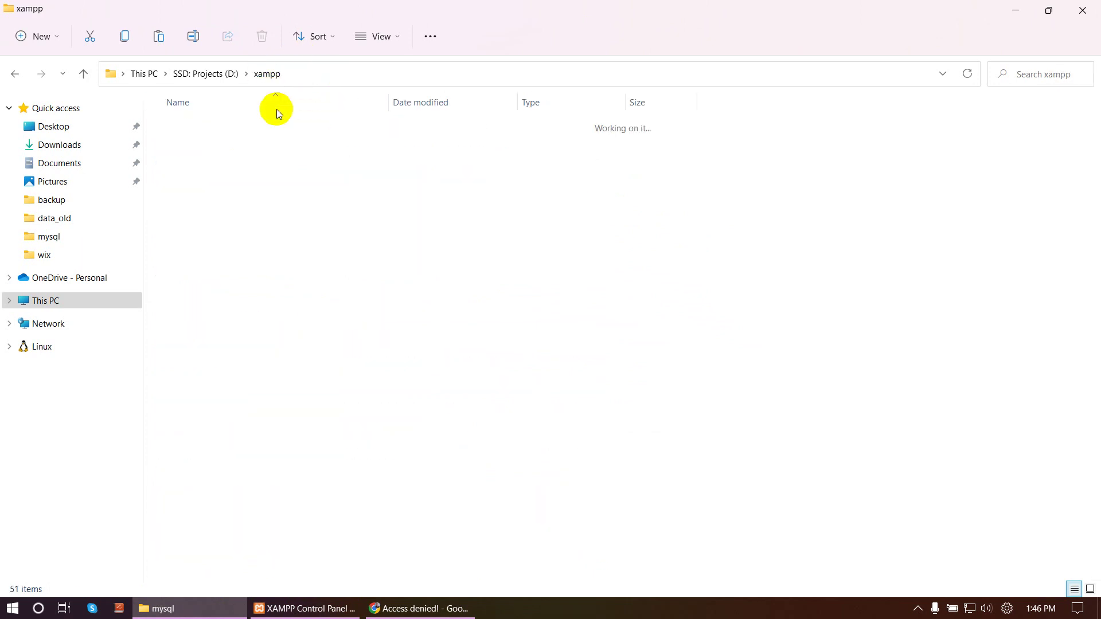
double_click(183, 432)
key(super+Down)
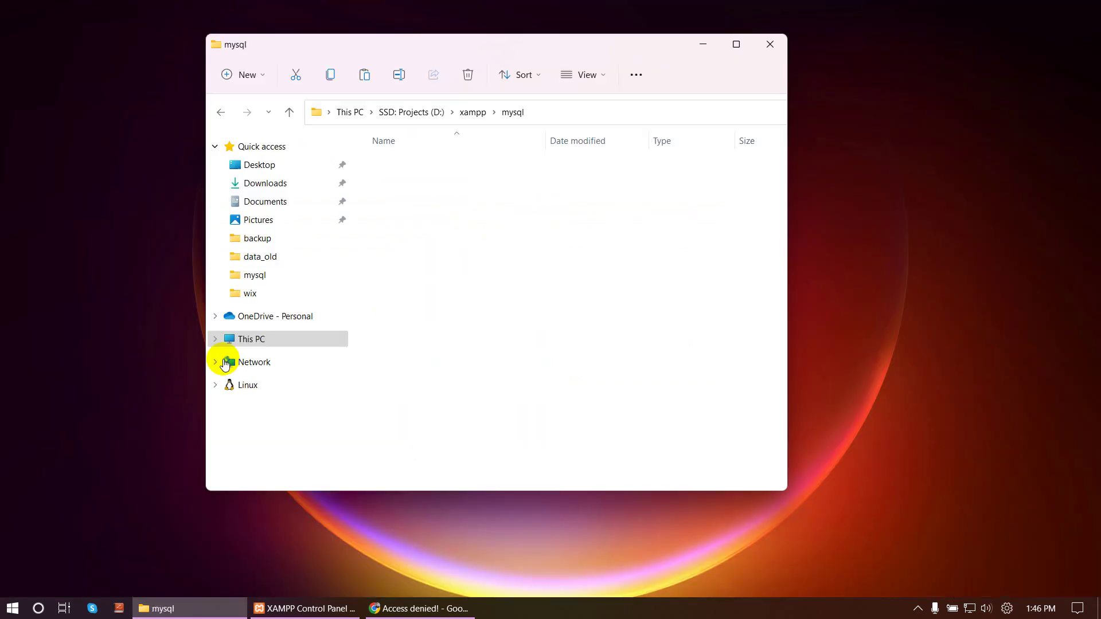
click(733, 50)
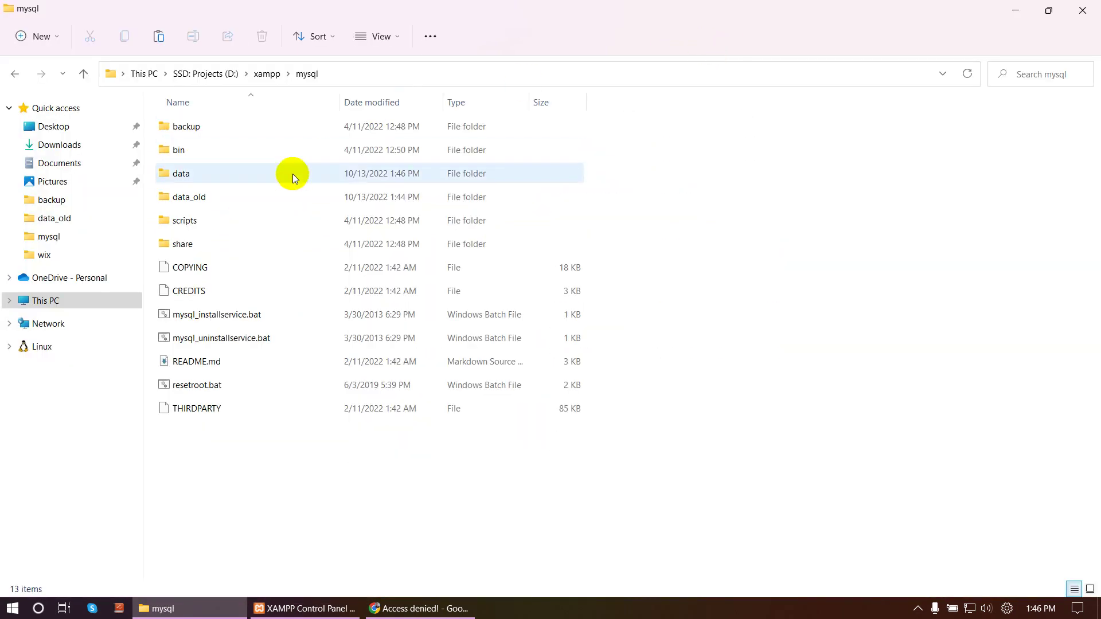
double_click(197, 172)
scroll(286, 384, down, 3)
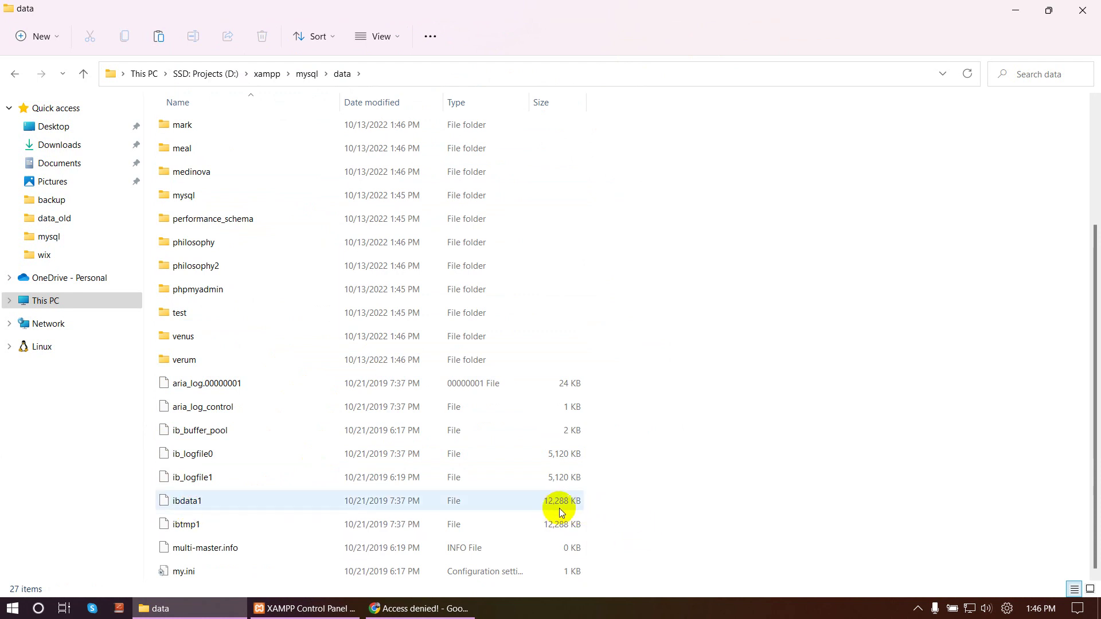
right_click(703, 290)
click(716, 300)
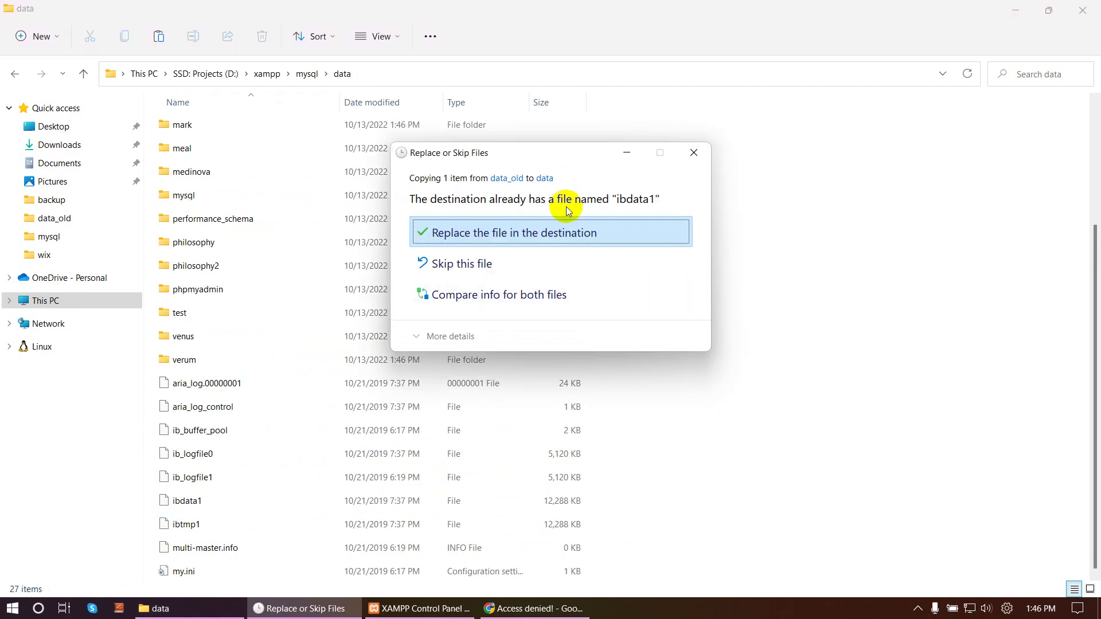
click(542, 231)
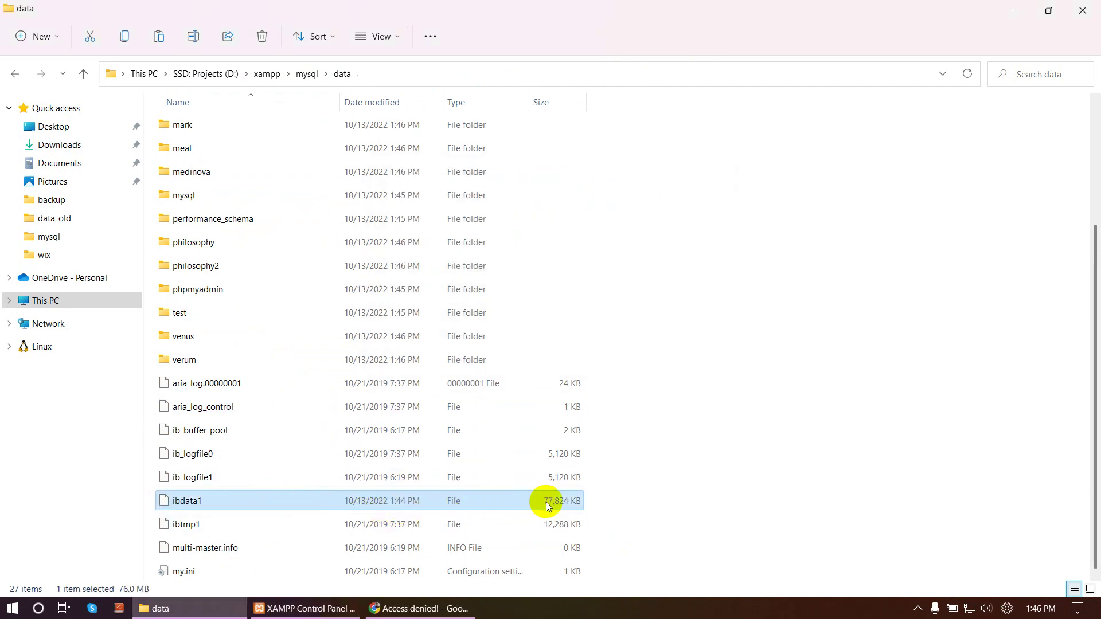
Step: Switch to the XAMPP Control Panel, stop Apache and start MySQL
click(436, 608)
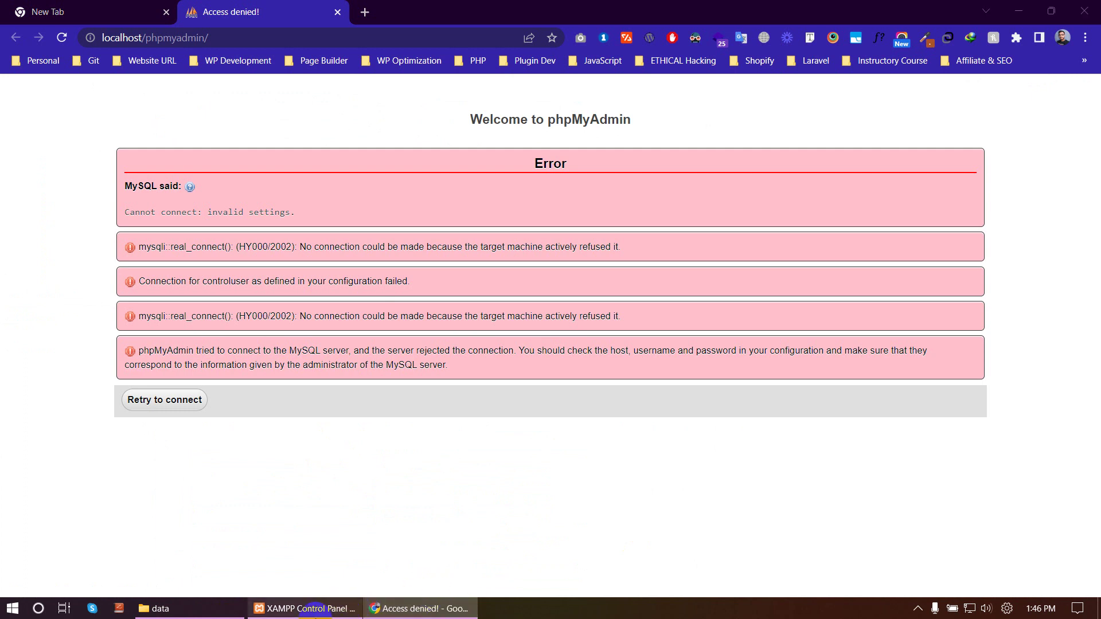
click(310, 608)
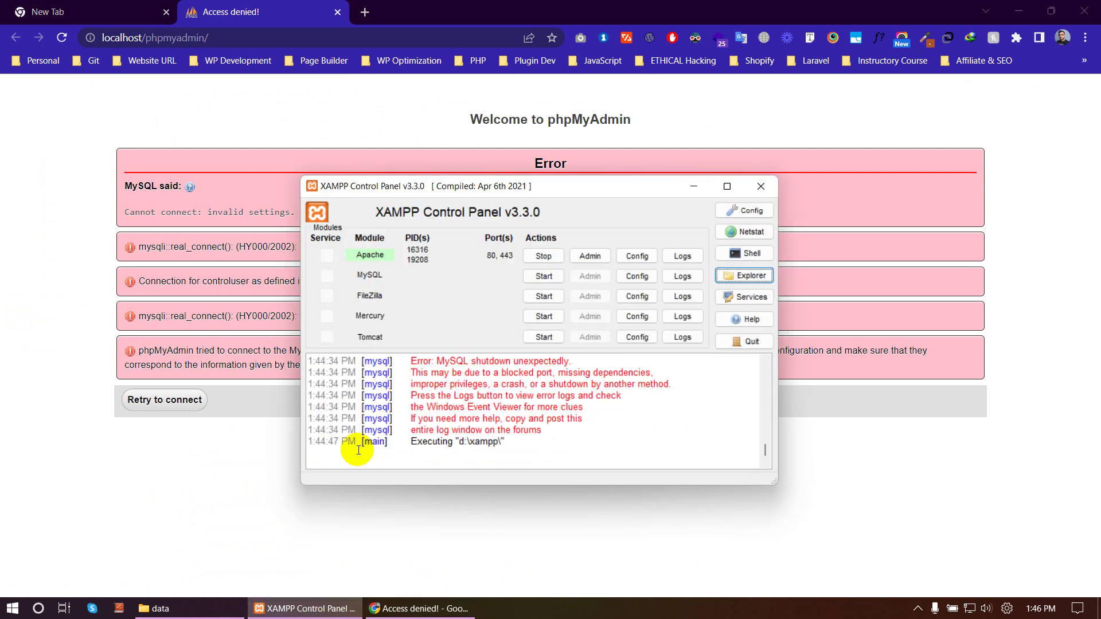
click(524, 259)
click(539, 276)
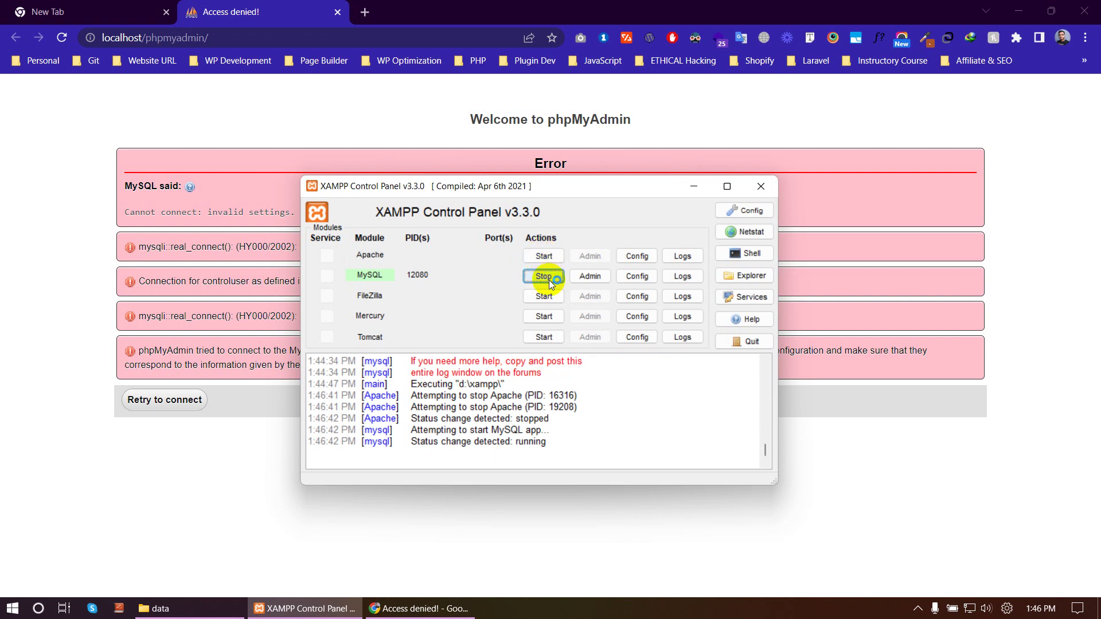
Step: Restart the MySQL and Apache modules and highlight the MySQL shutdown error in the log
click(544, 257)
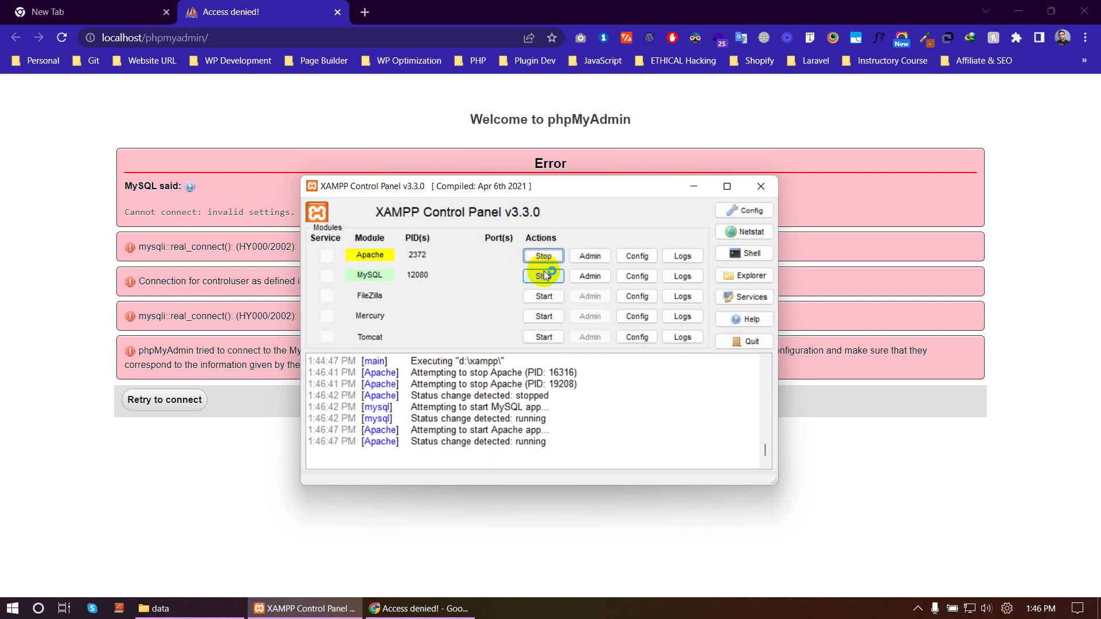
click(544, 263)
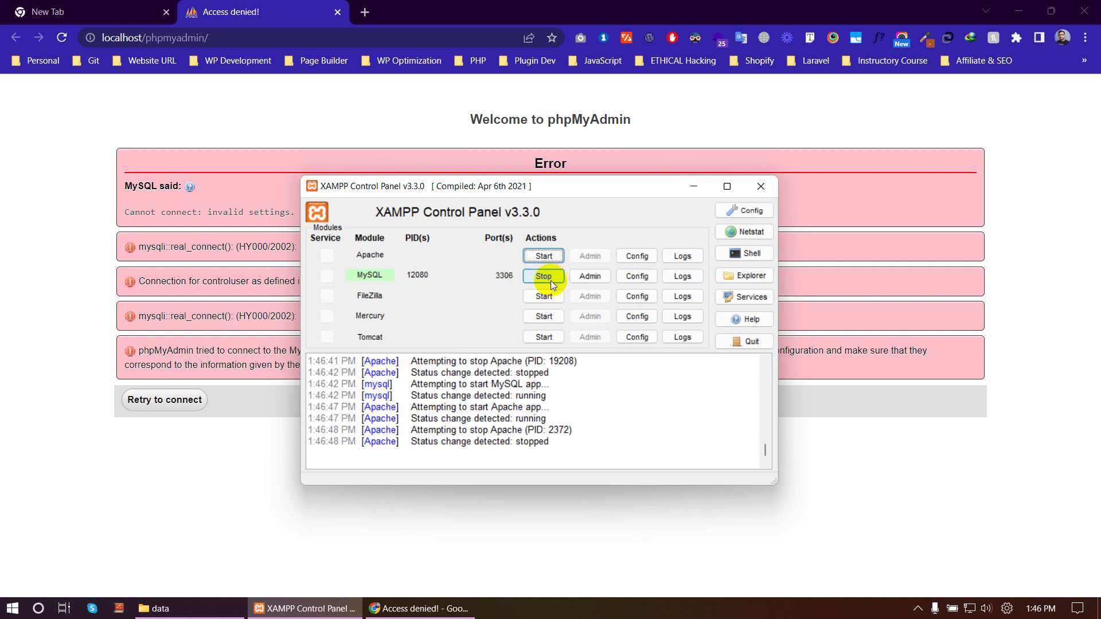
click(546, 279)
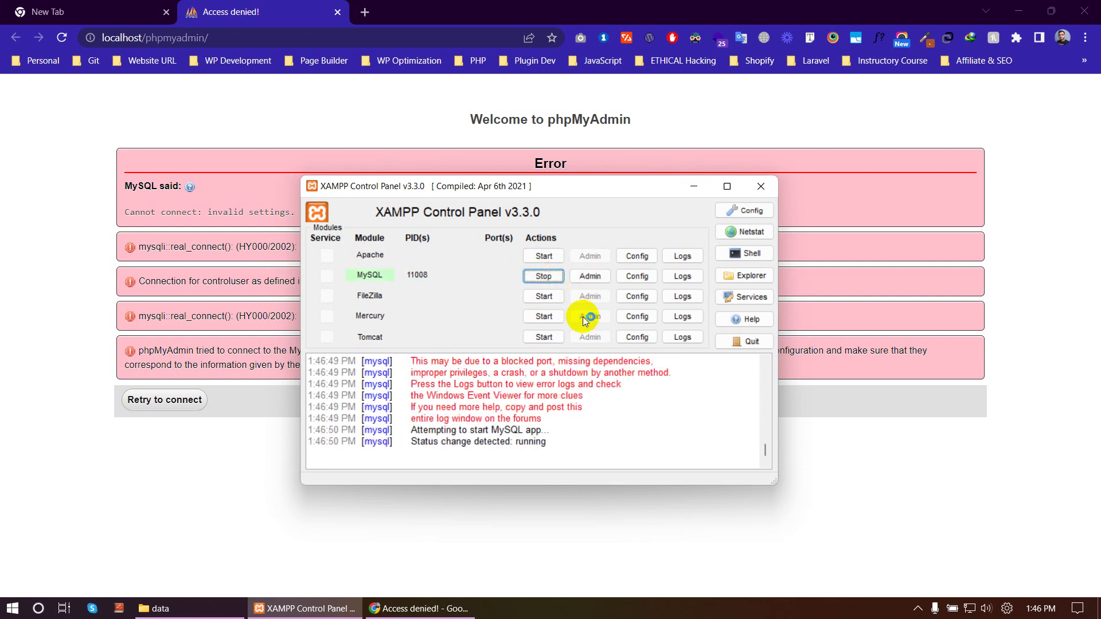
click(544, 257)
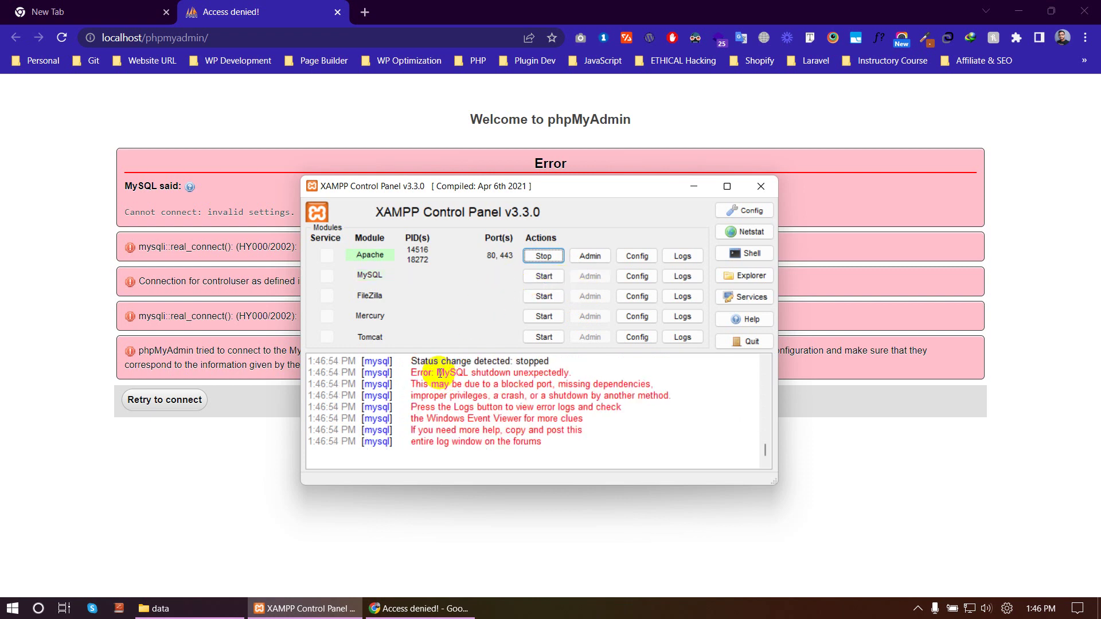
drag(440, 374, 575, 368)
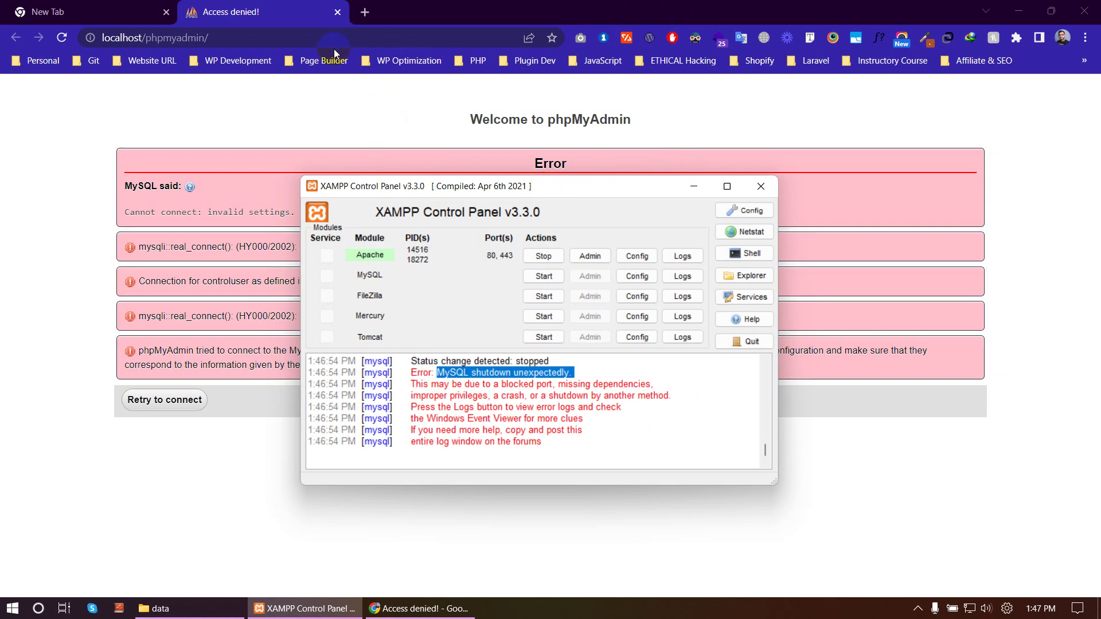
Step: Search Google for "xampp download" in a new browser tab and open the Apache Friends download page
click(365, 12)
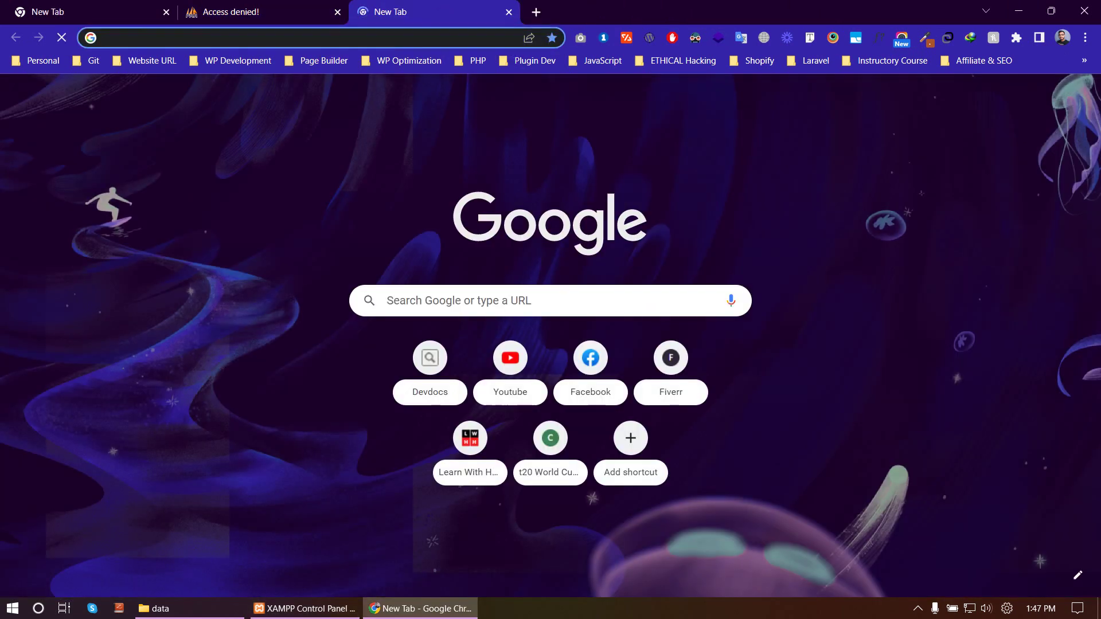
text(xampp download)
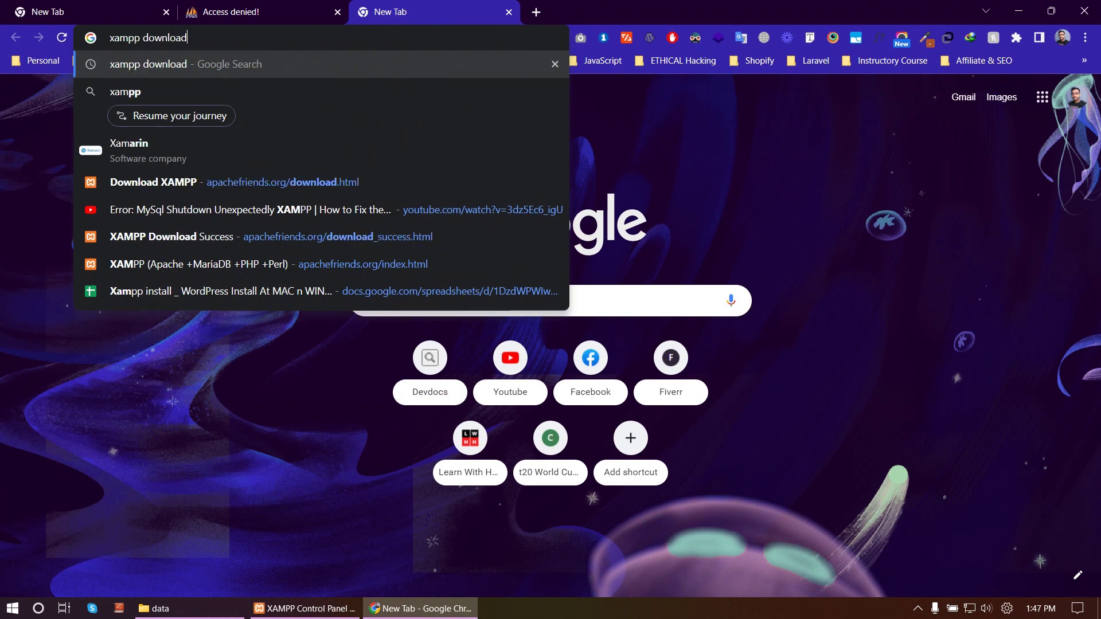
key(Return)
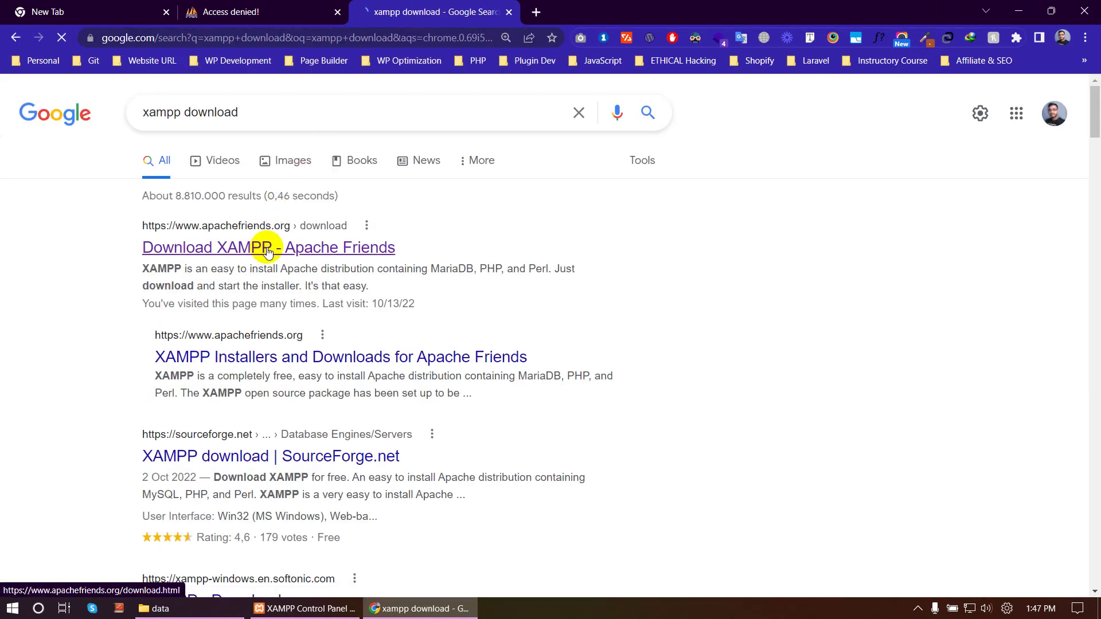
click(267, 252)
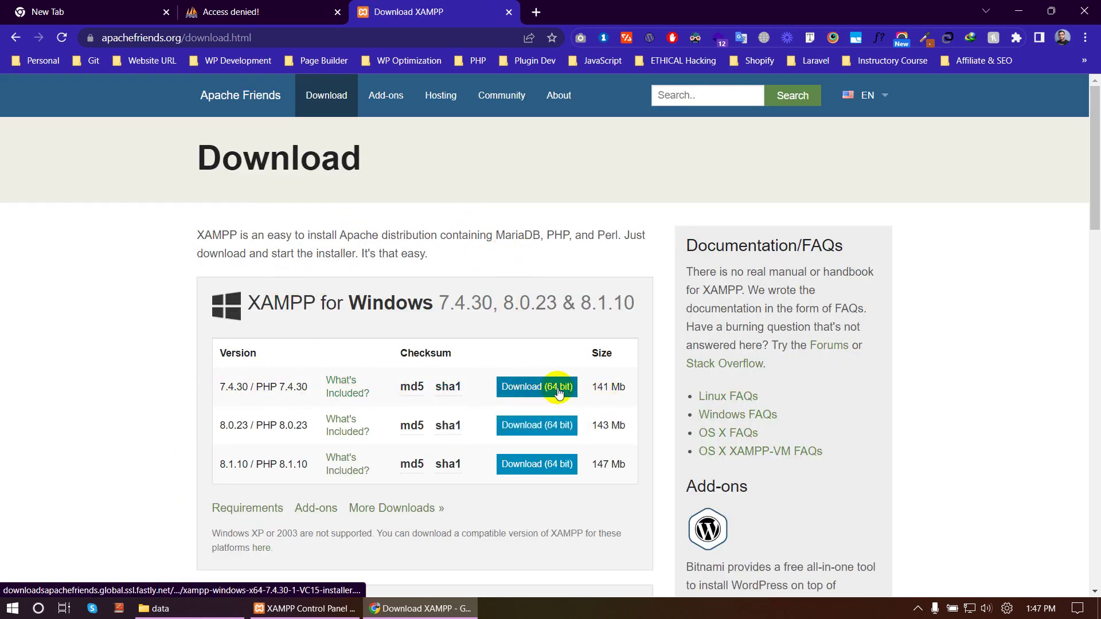
Step: Switch to File Explorer, open the Programs folder inside Downloads and launch xampp-windows-x64-7.4.30-1-VC15-installer.exe
click(189, 611)
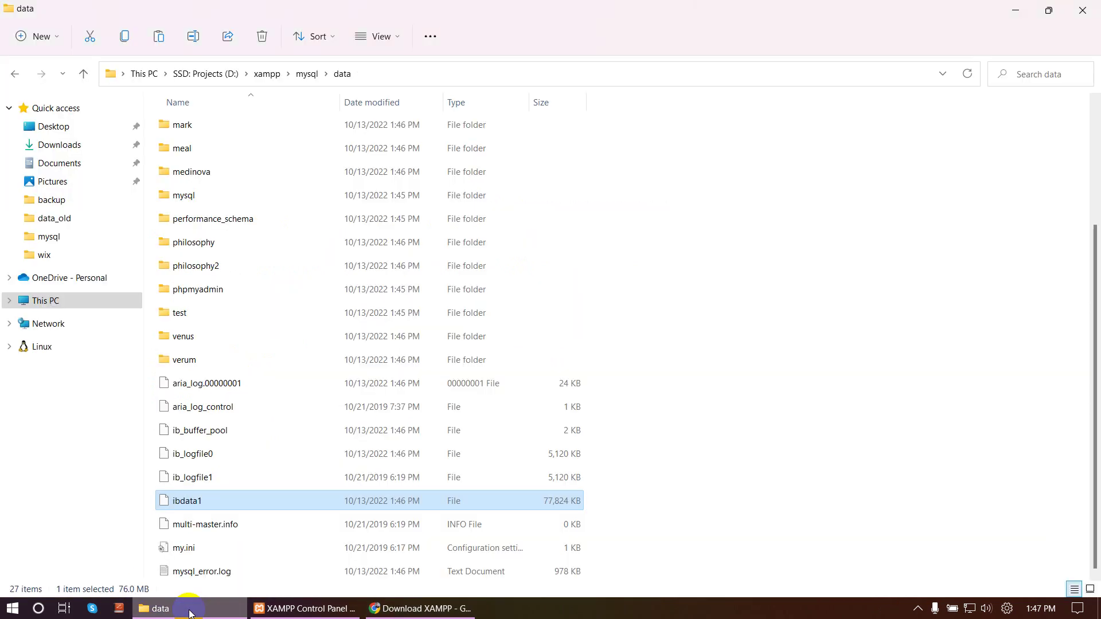
click(140, 73)
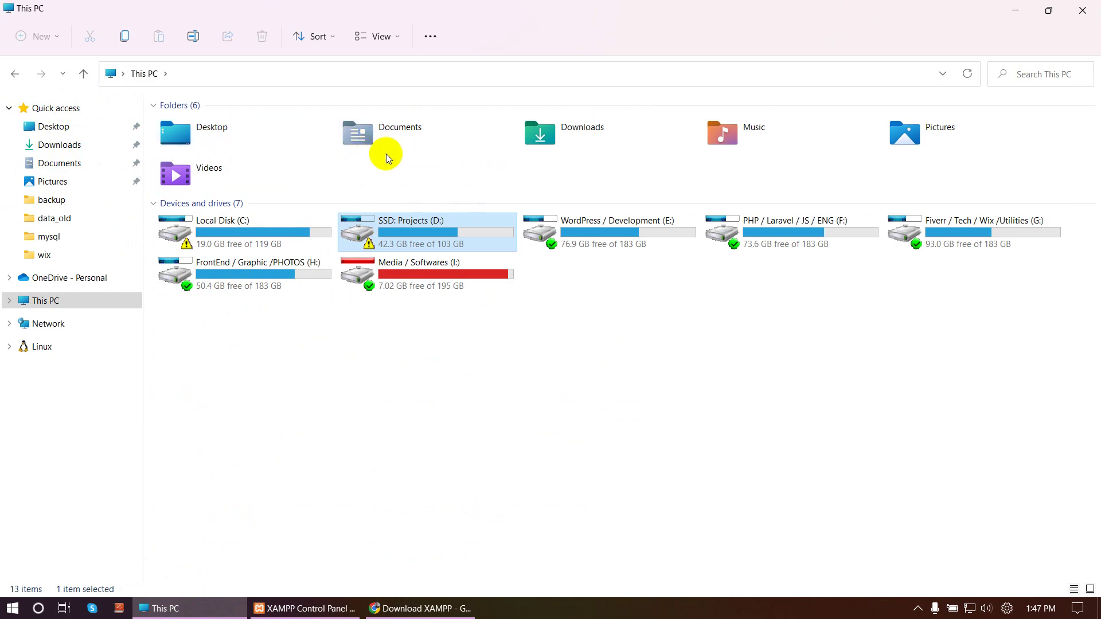
double_click(577, 145)
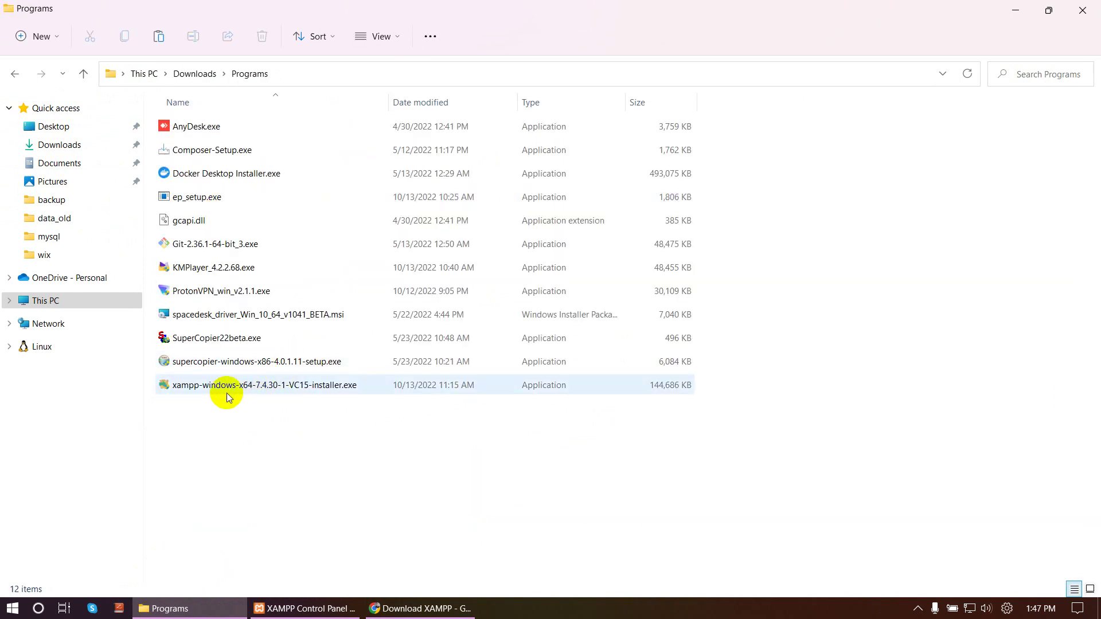
click(228, 389)
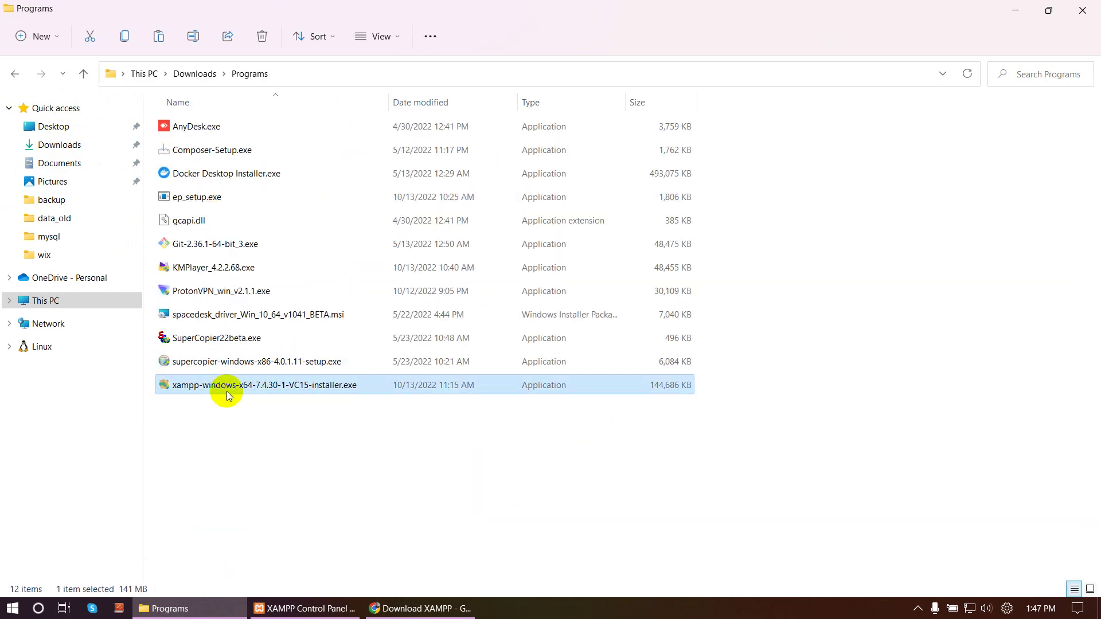
double_click(293, 390)
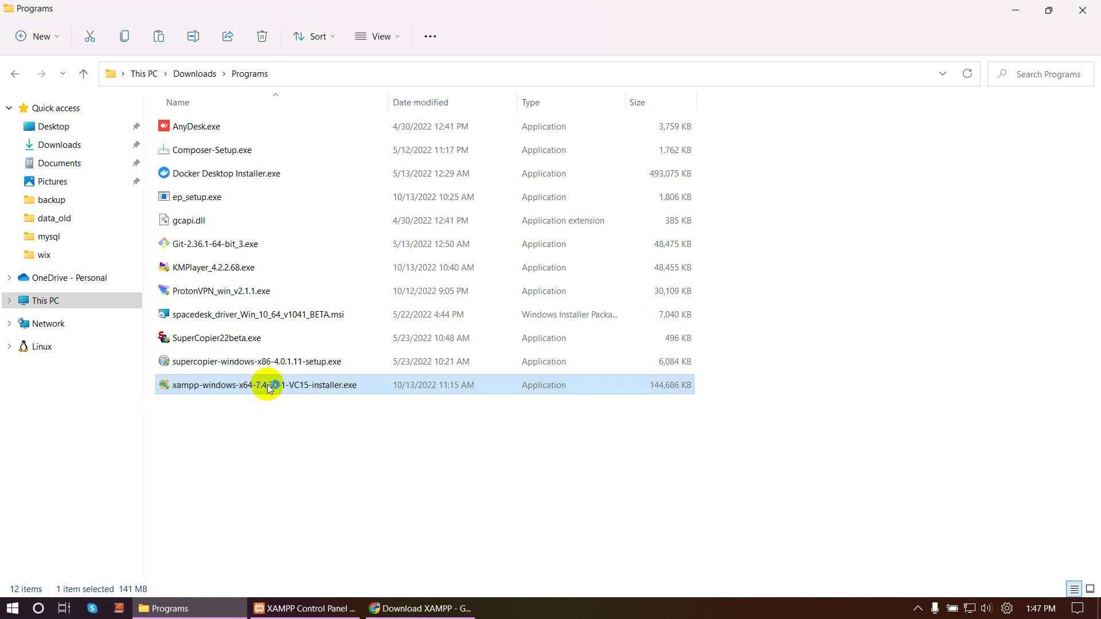
click(1015, 10)
click(1018, 10)
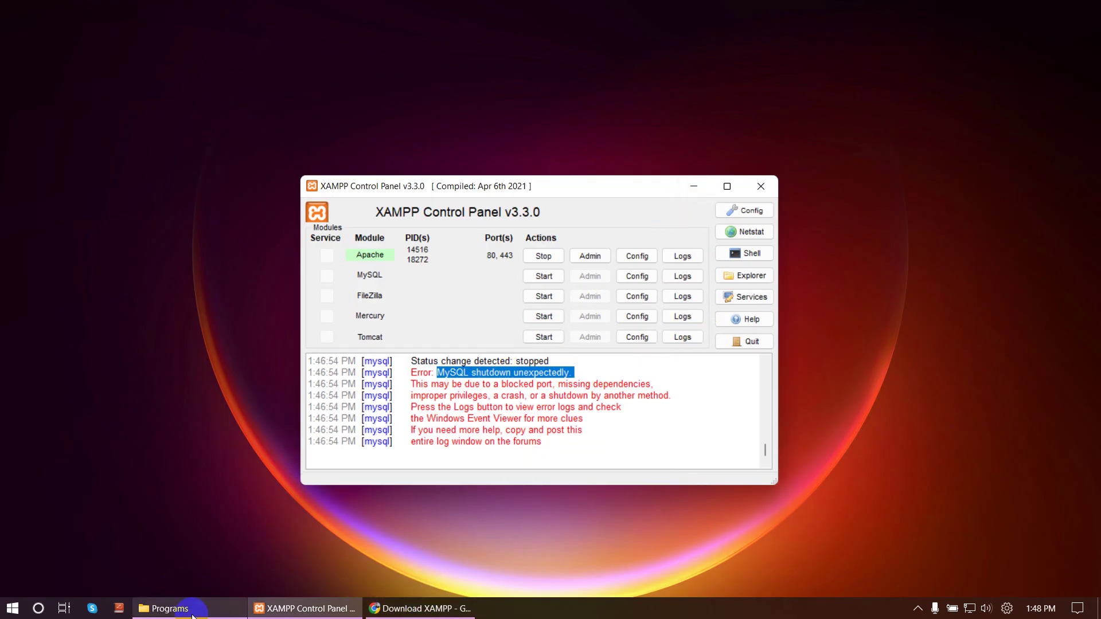
click(399, 608)
click(218, 608)
click(225, 608)
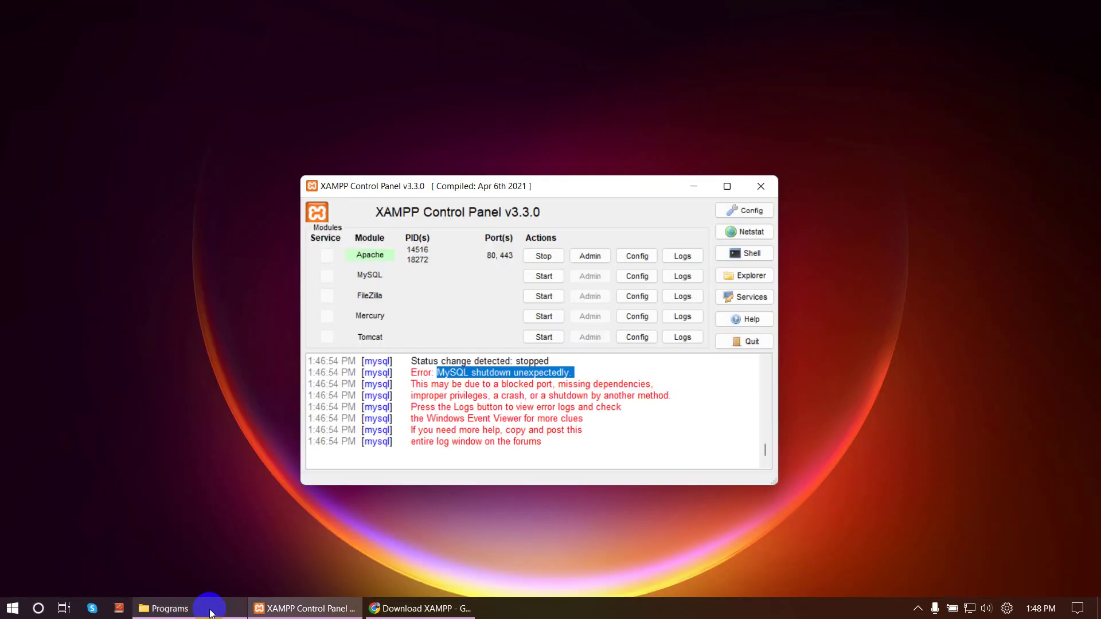
click(226, 608)
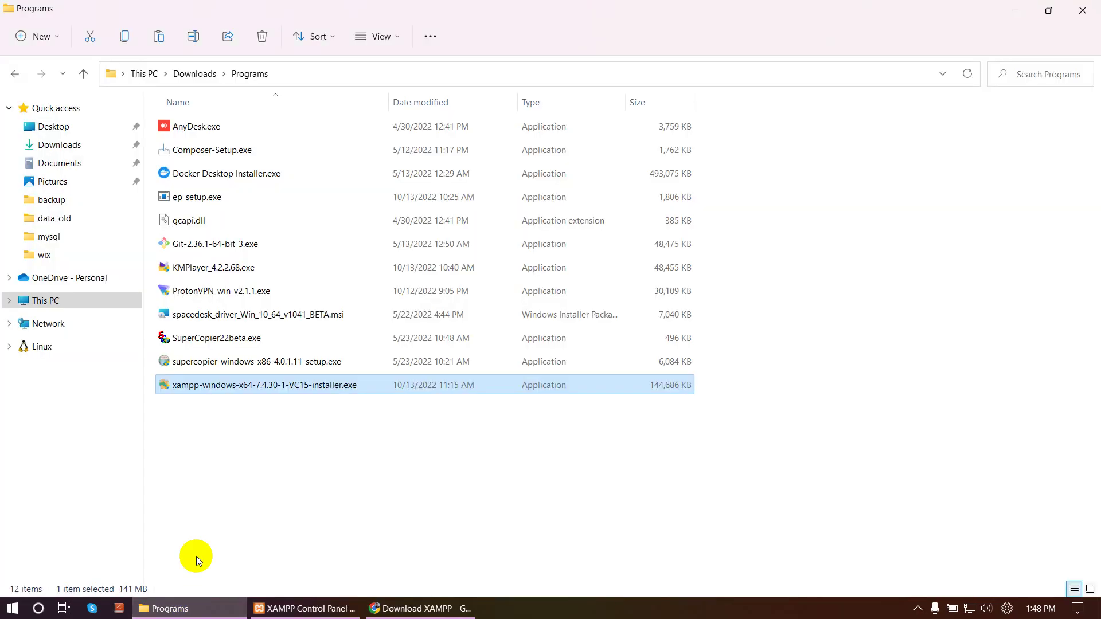
Step: Launch the XAMPP 7.4.30 installer again, dismiss the UAC warning and advance the setup wizard to the installation folder page
double_click(204, 391)
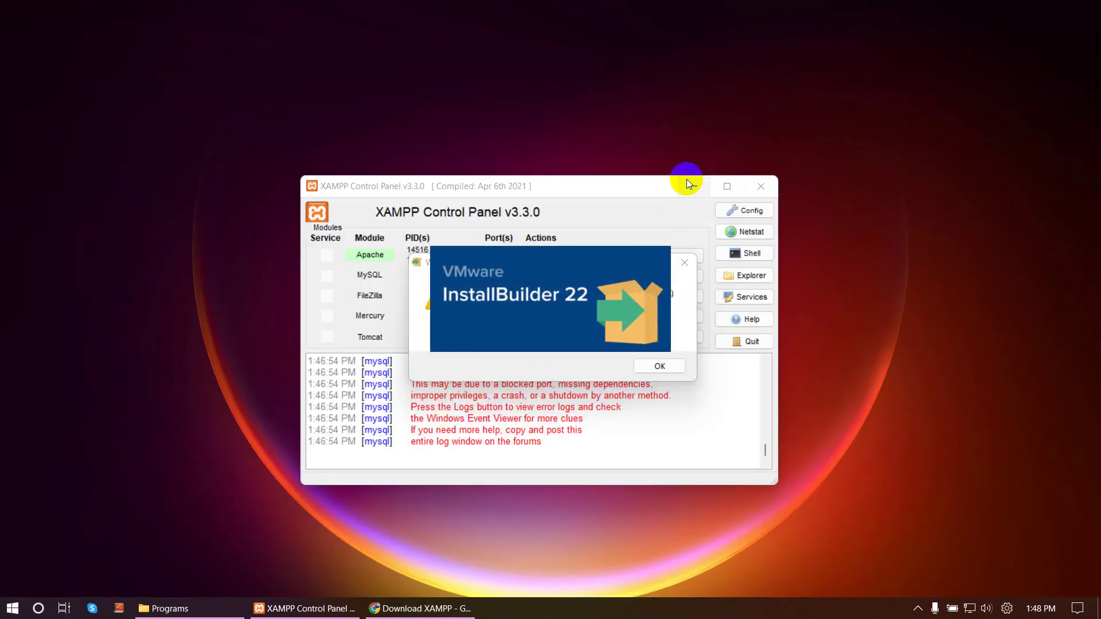
click(698, 185)
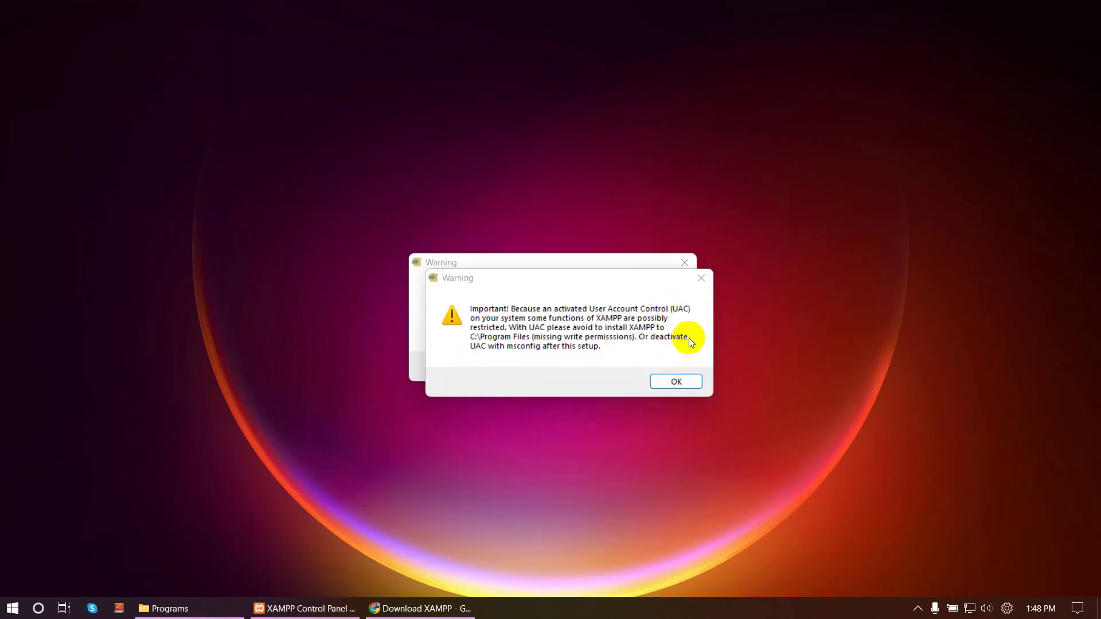
click(701, 279)
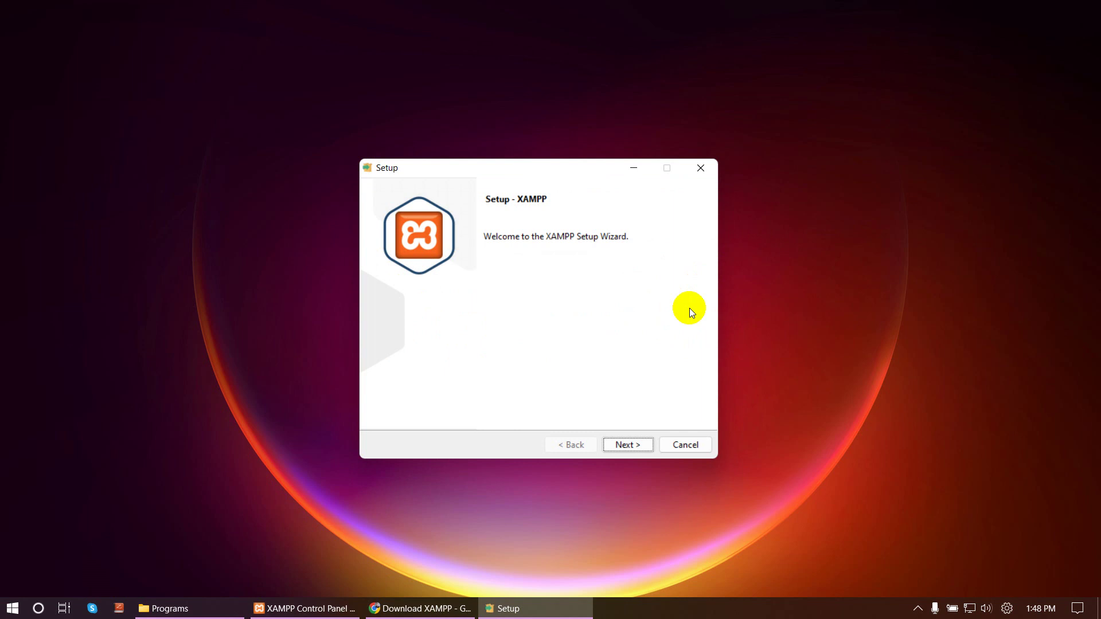
click(619, 443)
click(617, 444)
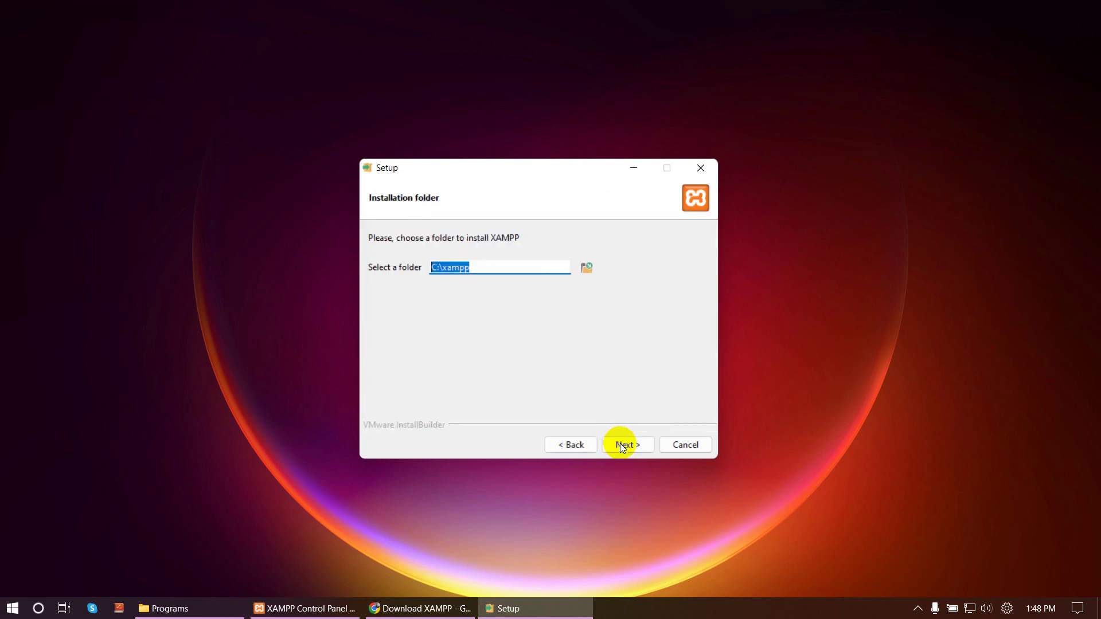
Step: Try to use C:\xampp as the installation folder and open Local Disk (C:) in File Explorer
click(491, 269)
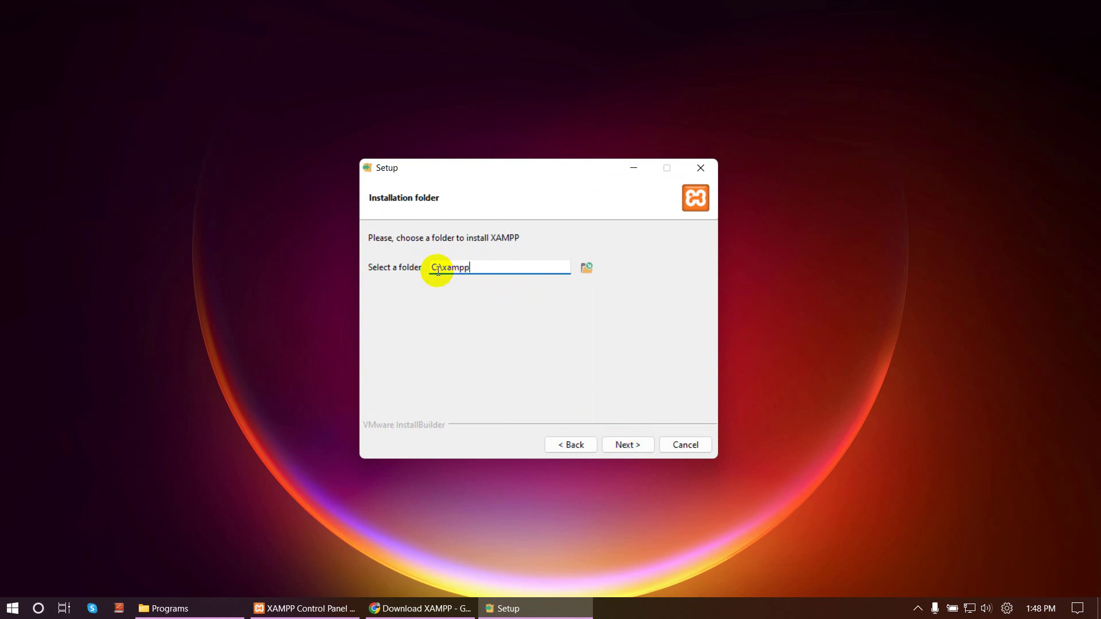
click(619, 444)
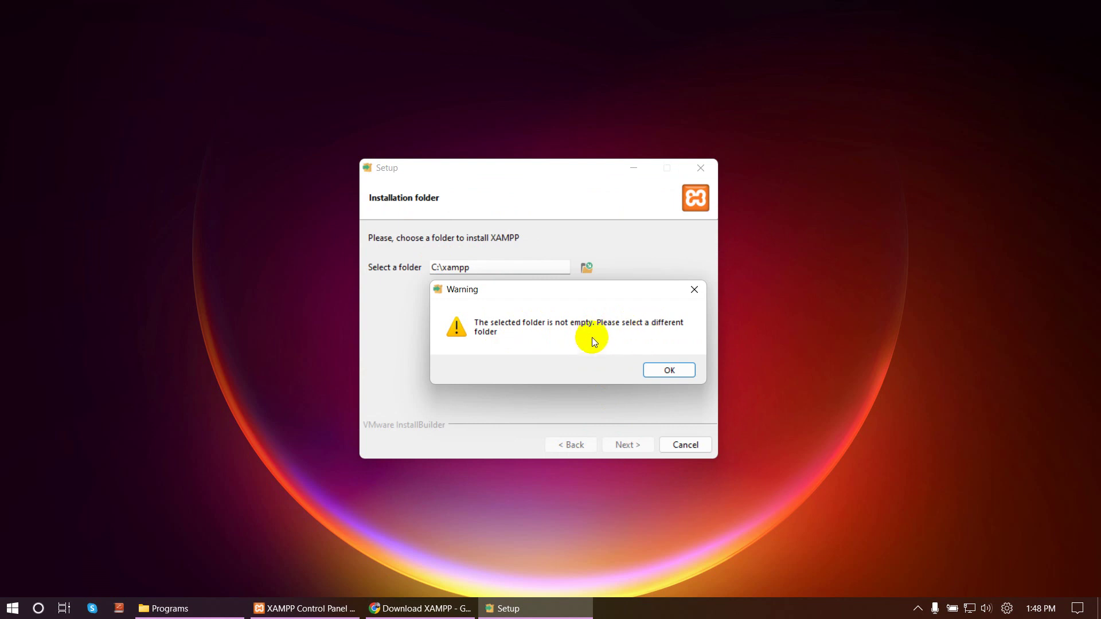
click(169, 610)
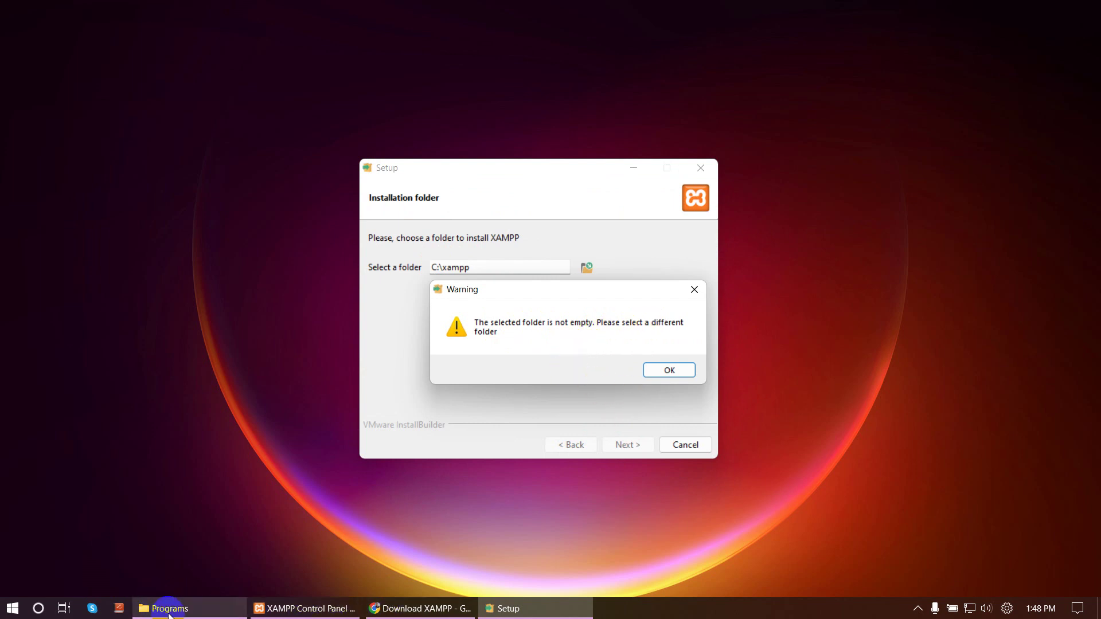
mouse_move(167, 613)
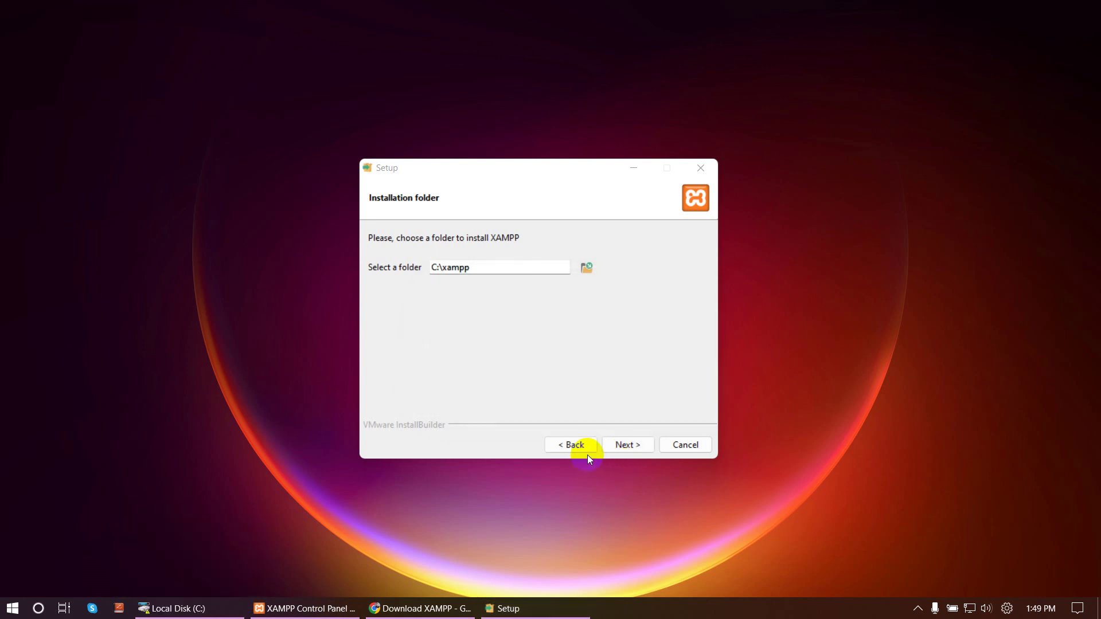
Step: Start installing XAMPP into C:\xampp with English as the Control Panel language
click(631, 444)
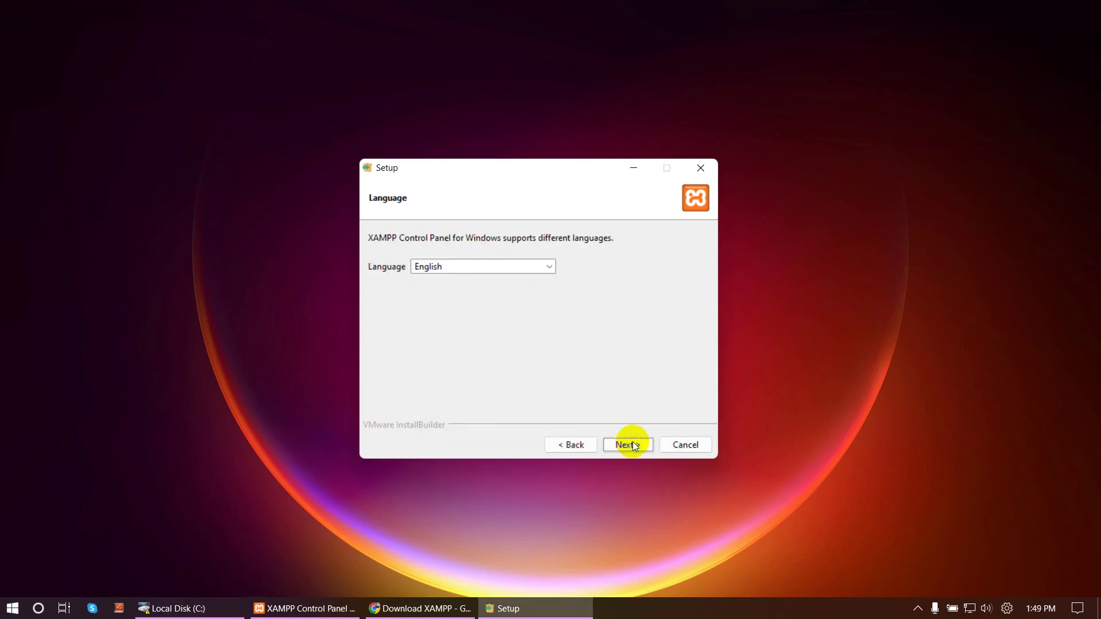
click(632, 443)
click(633, 443)
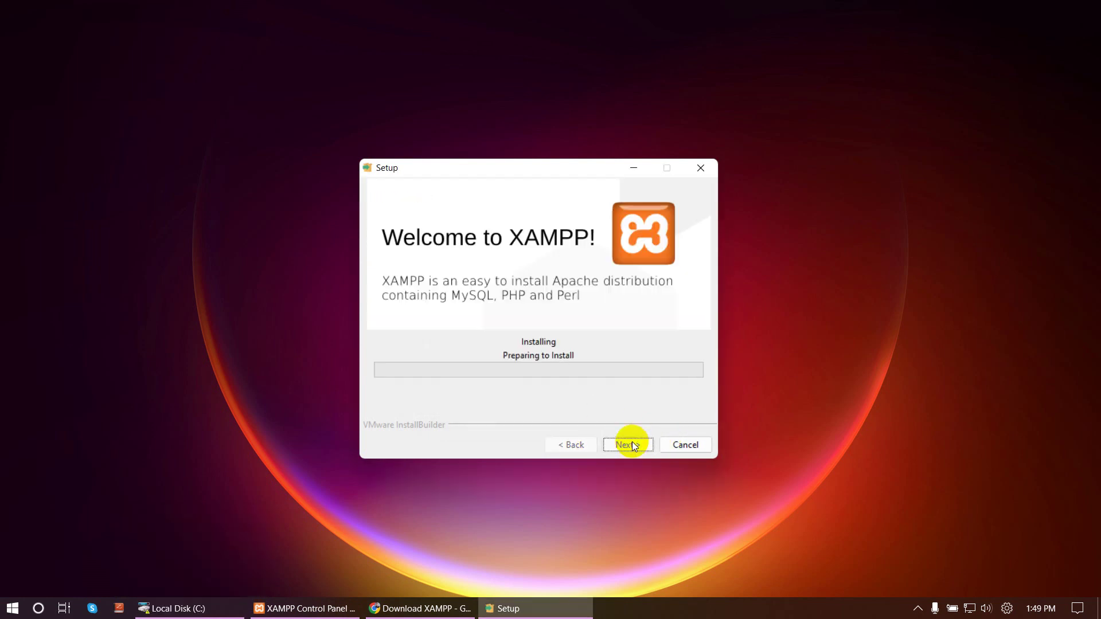
Step: Examine the xampp folder on Local Disk (C:) and the setup wizard's installation progress
click(200, 608)
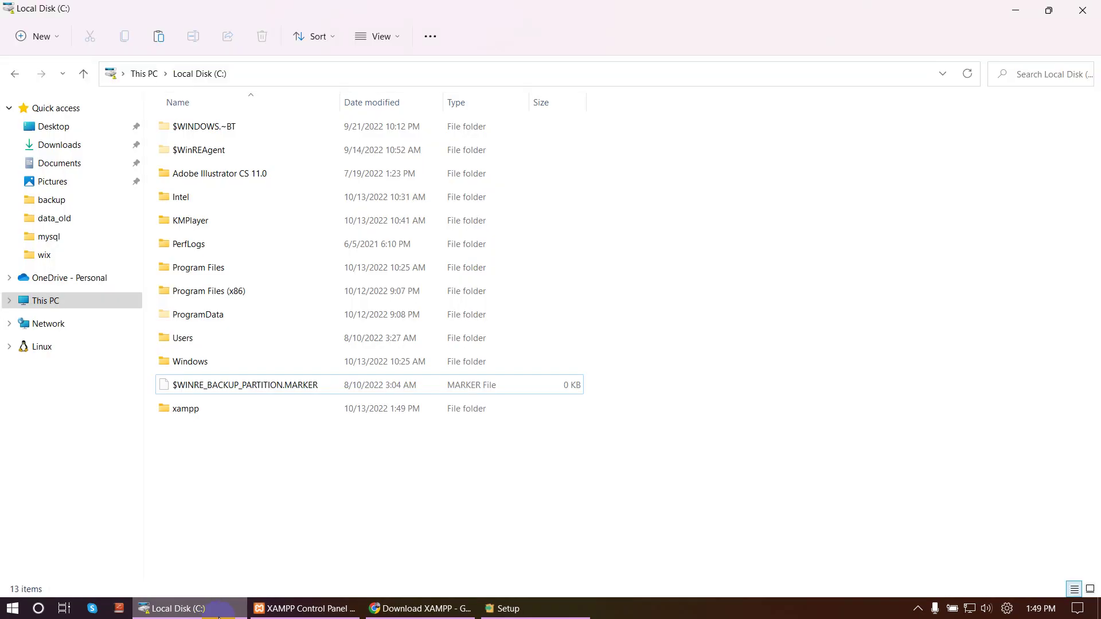
click(204, 417)
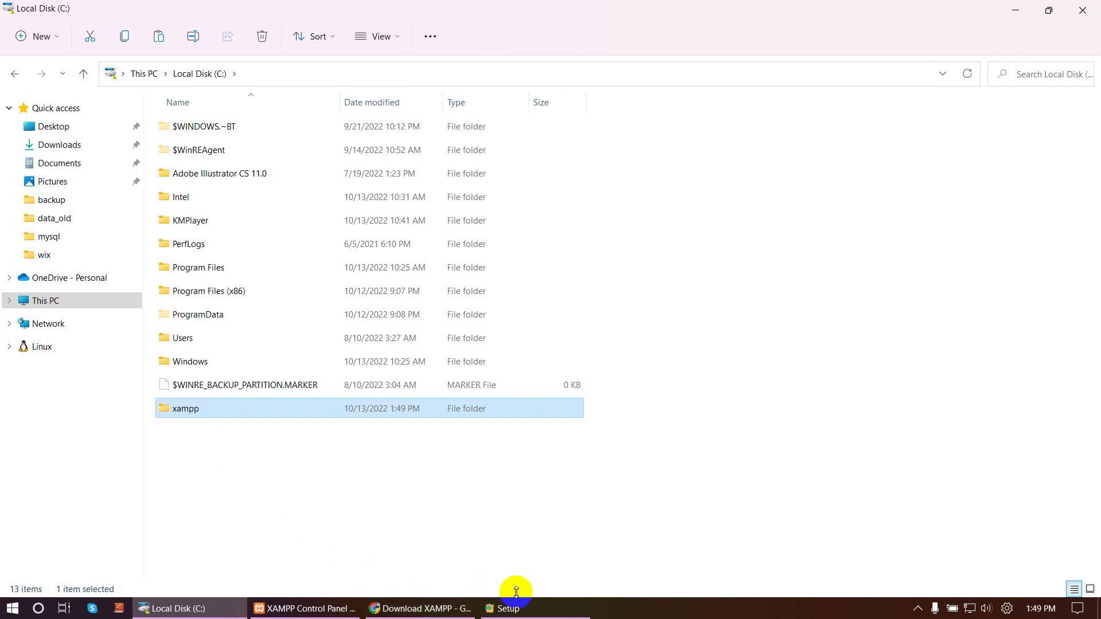
click(516, 602)
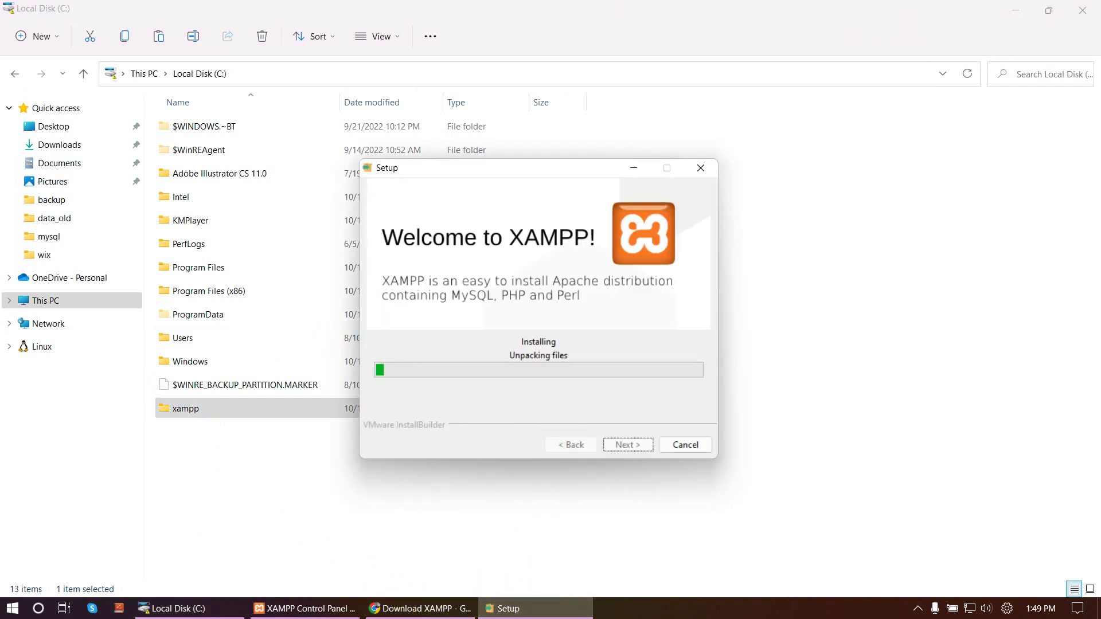
click(296, 56)
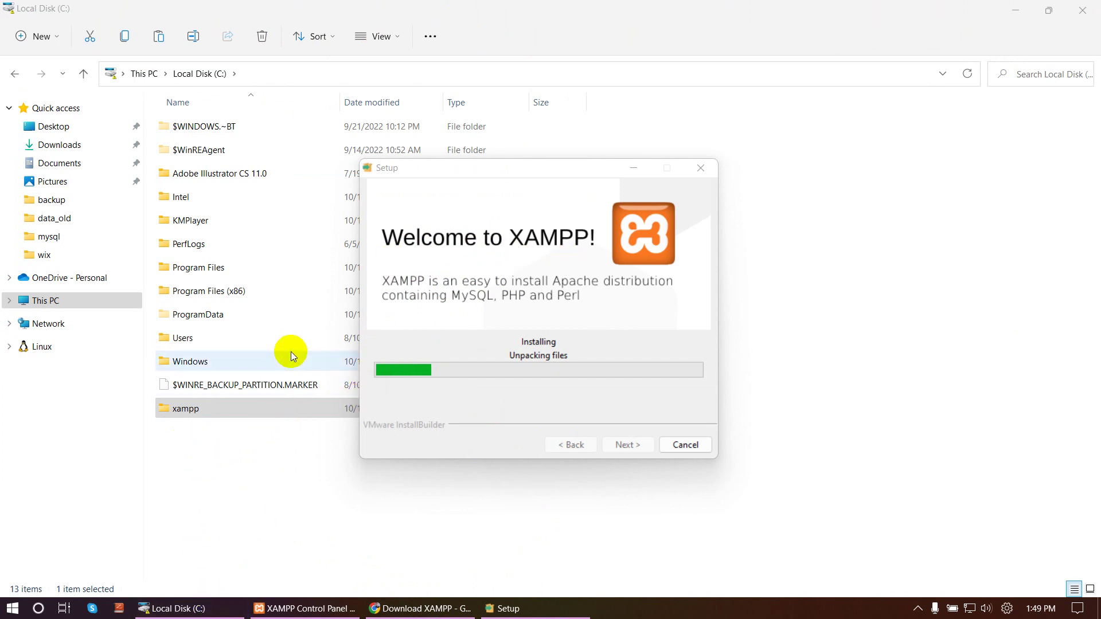
click(446, 564)
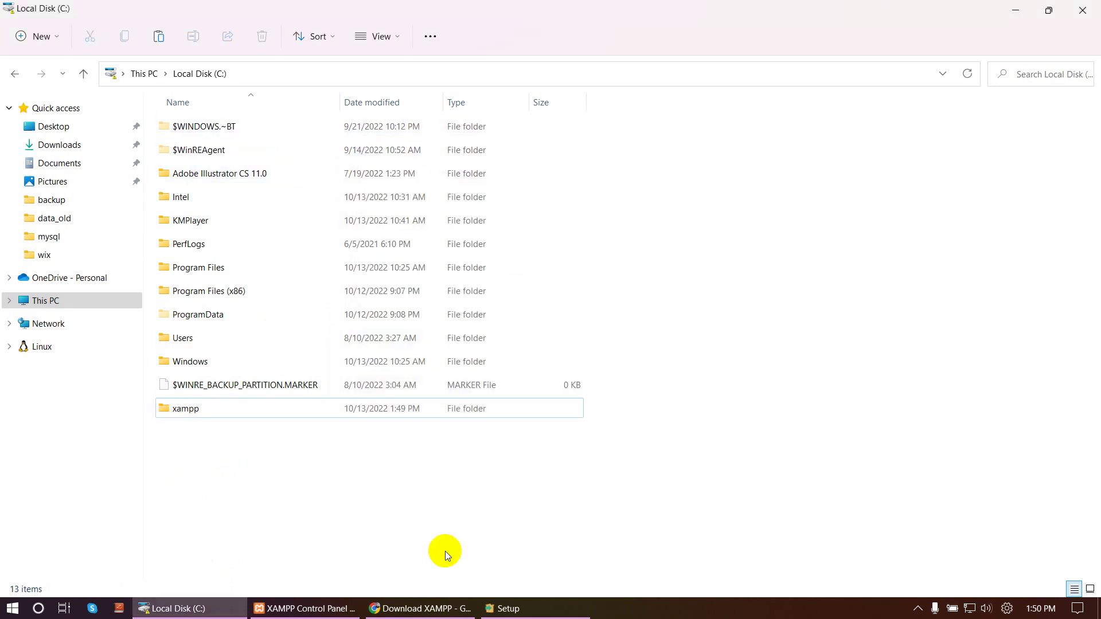
Step: Try to rename the xampp folder on the SSD: Projects (D:) drive as xampp_old
click(150, 80)
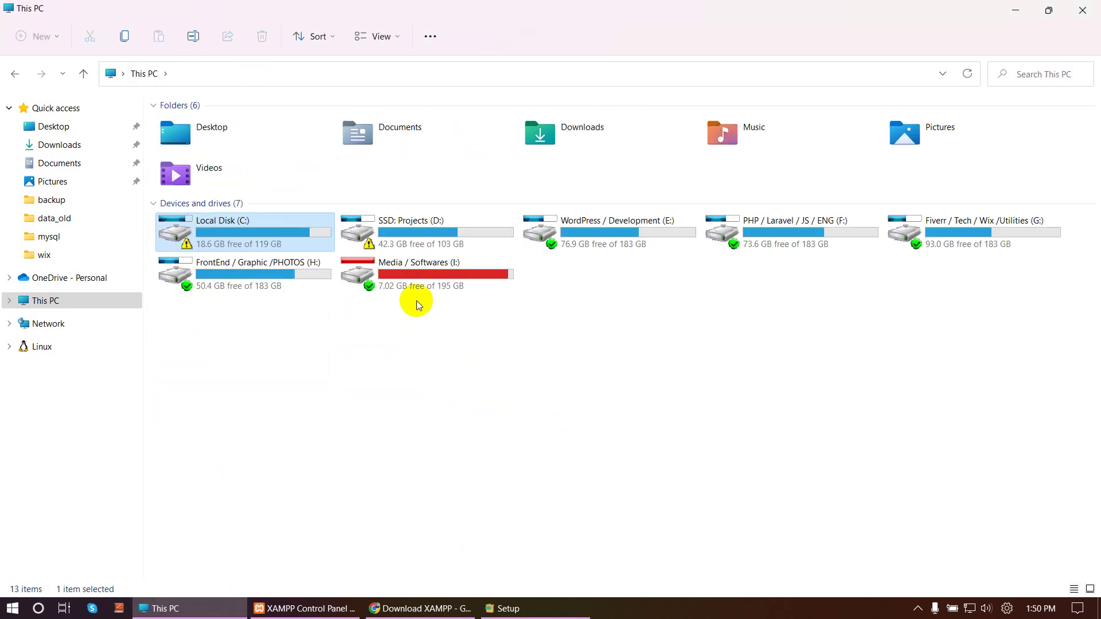
double_click(422, 235)
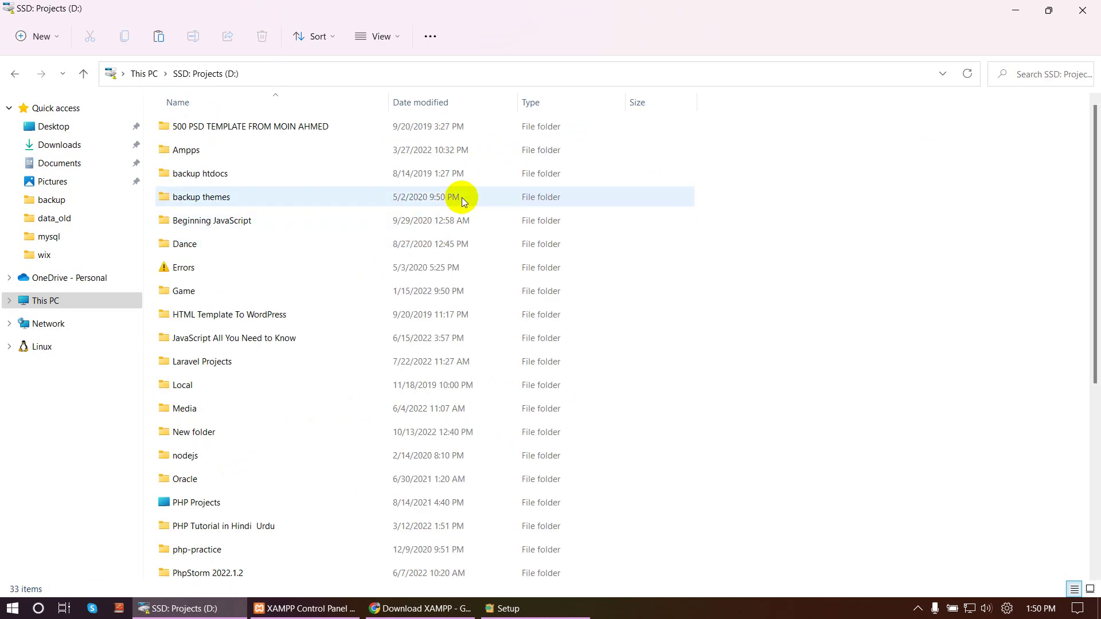
drag(512, 20, 536, 7)
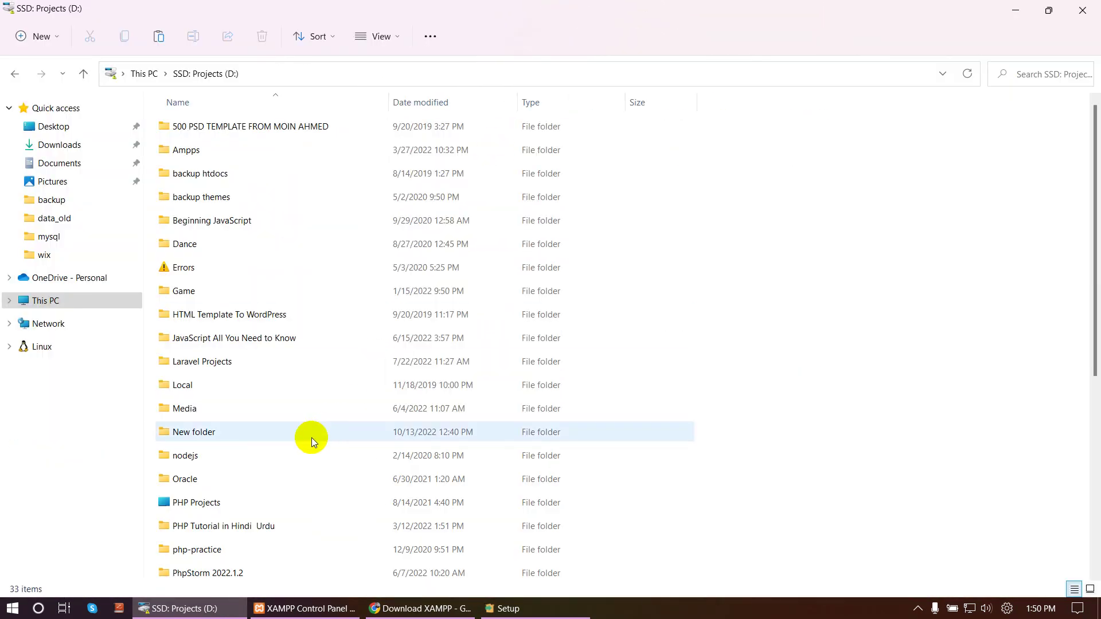
scroll(252, 521, down, 5)
click(199, 533)
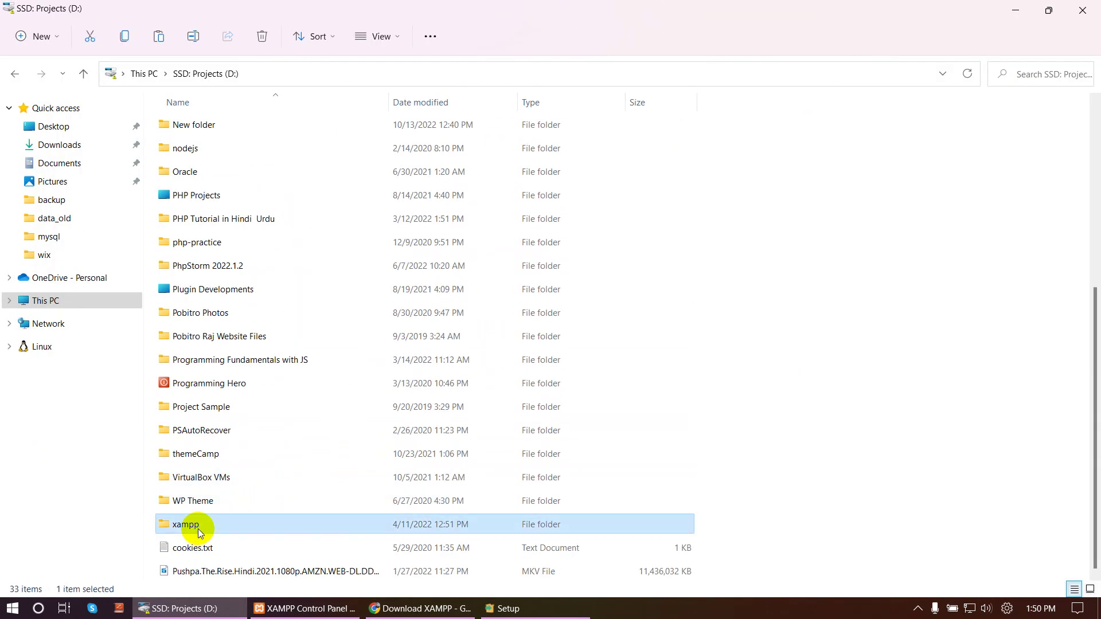
click(195, 525)
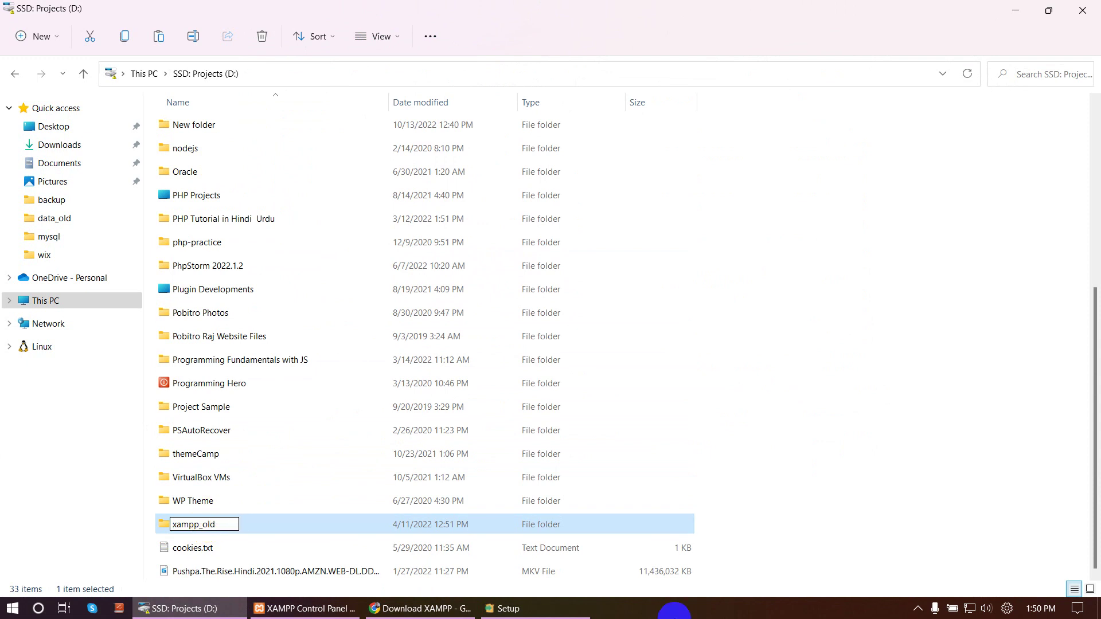
key(Return)
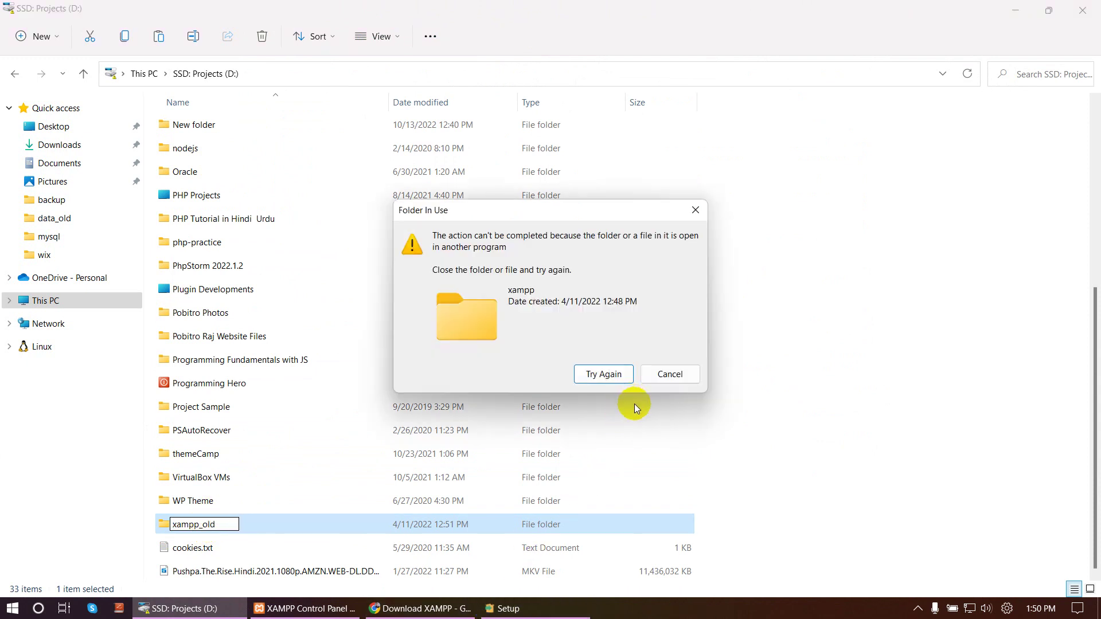
Step: End the running xampp-control.exe (32 bit) process with Task Manager so the old xampp folder is released
click(505, 608)
click(459, 611)
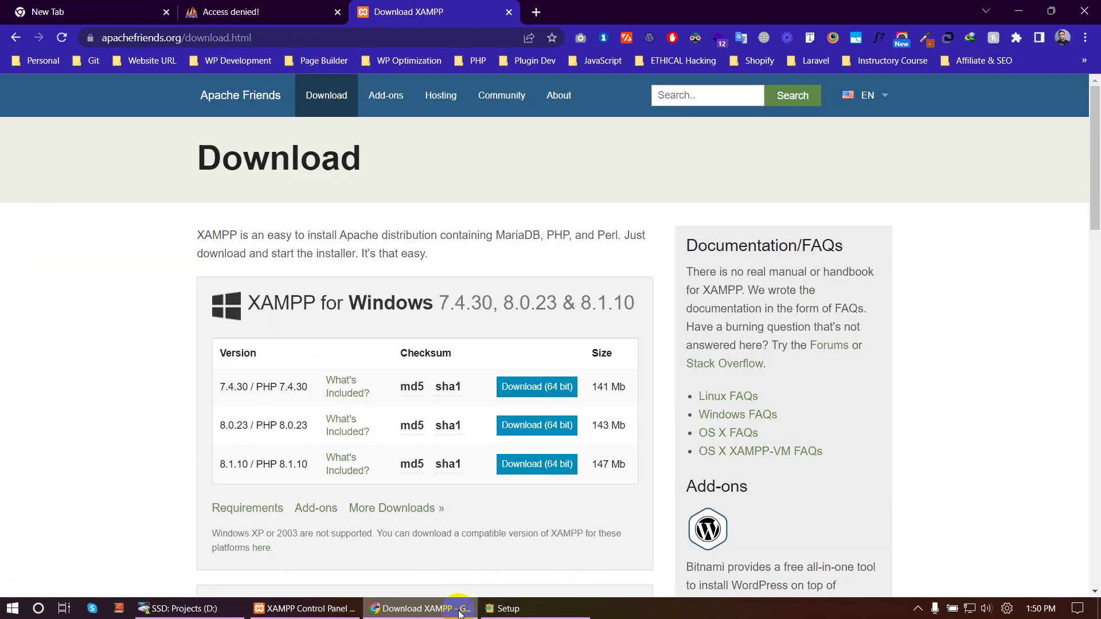
click(459, 611)
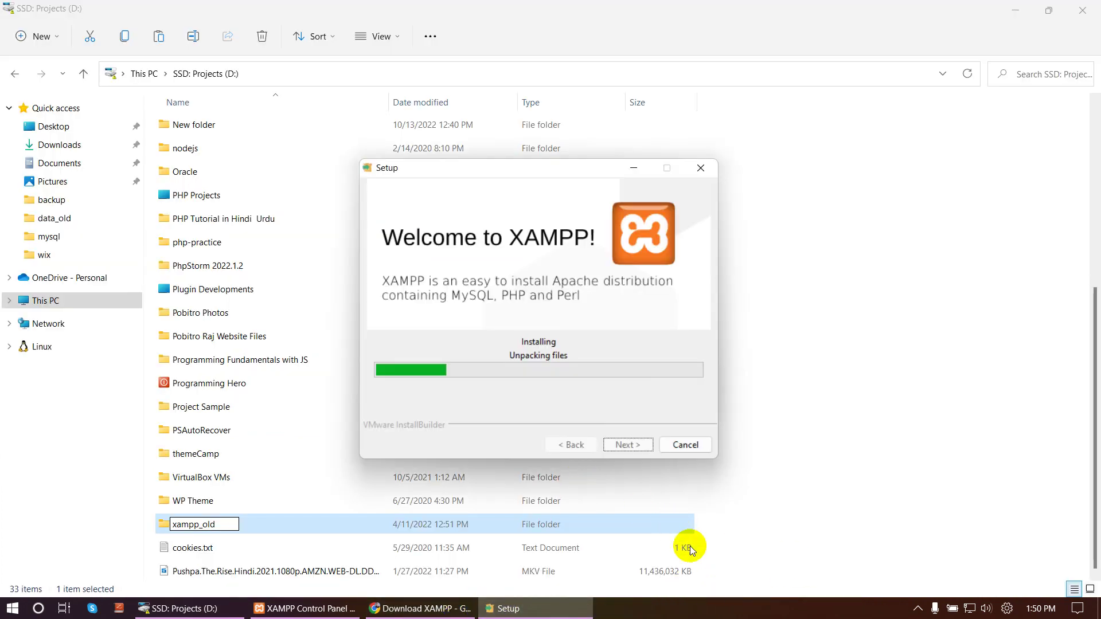
right_click(806, 609)
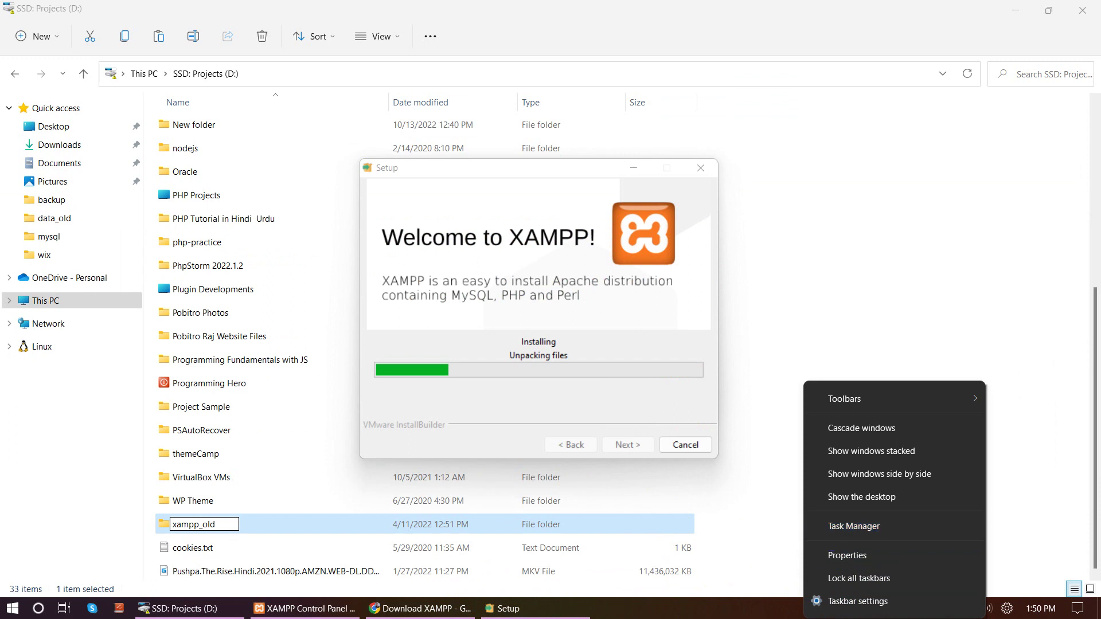
click(880, 524)
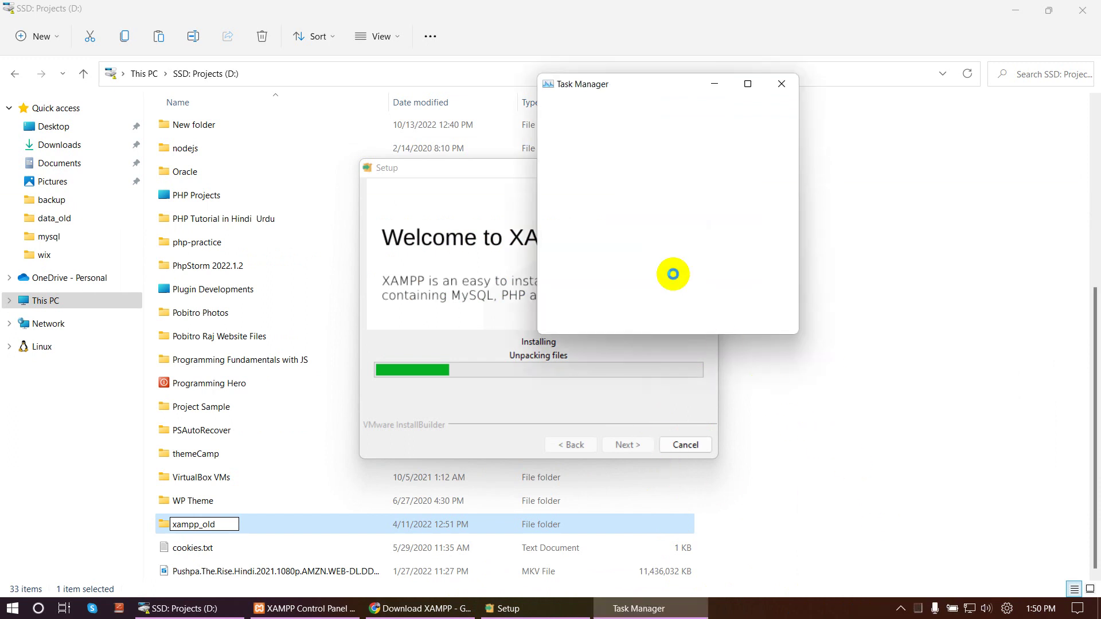
click(616, 166)
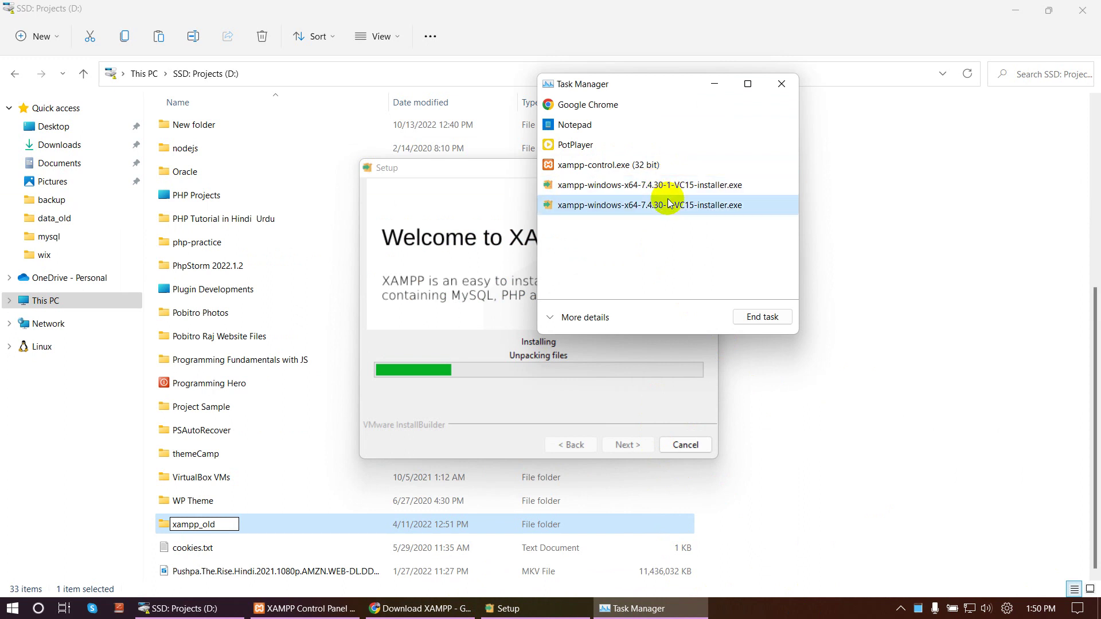
click(659, 165)
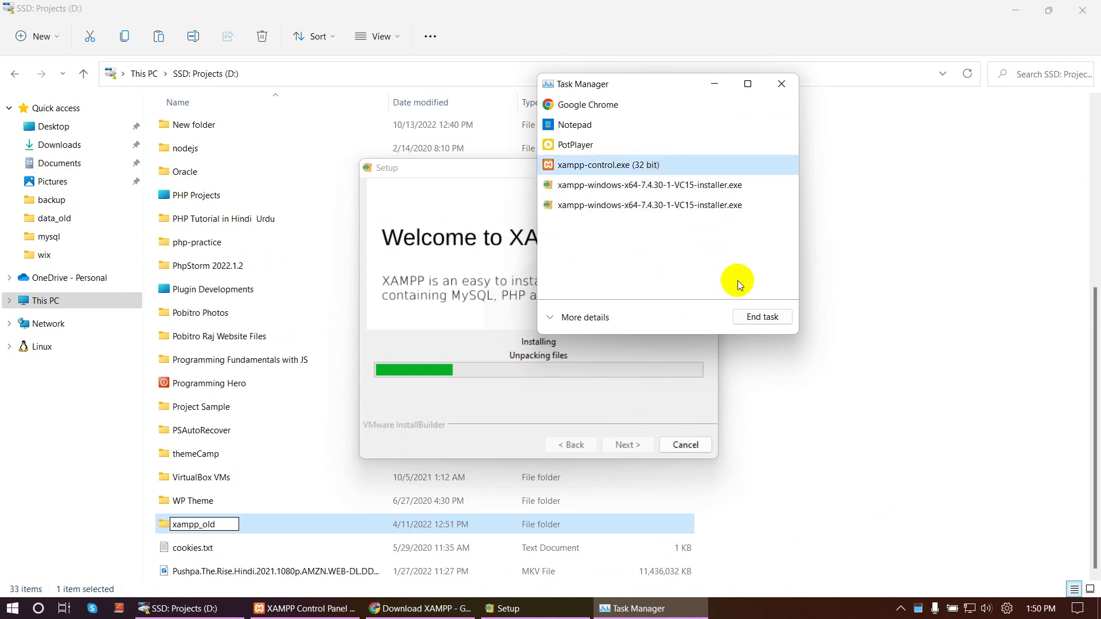
click(753, 317)
click(713, 83)
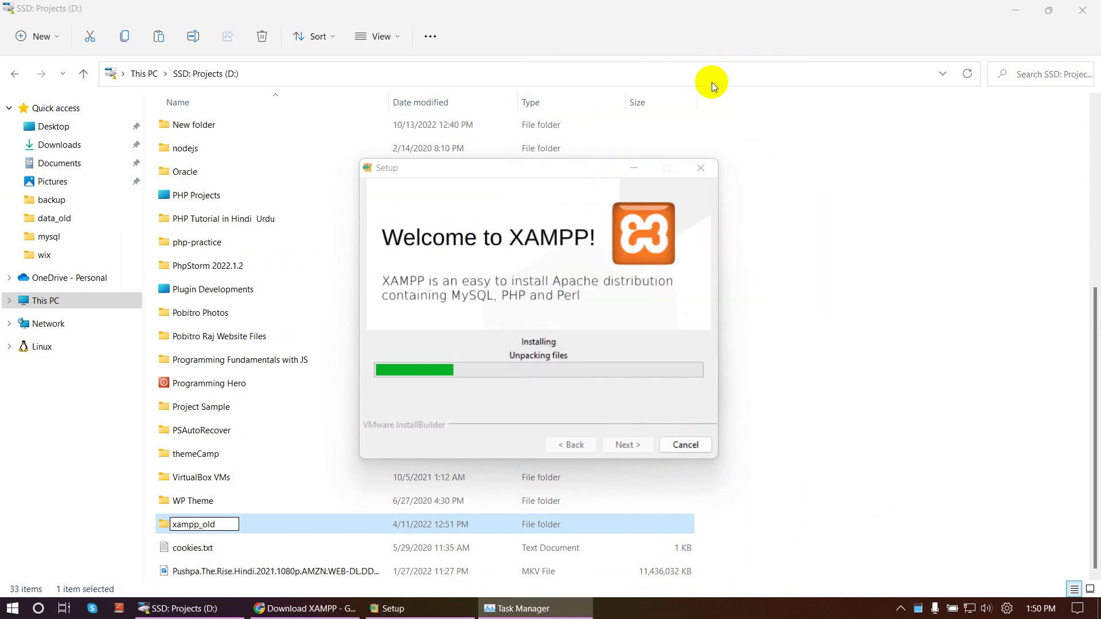
Step: Retry renaming the xampp folder on the SSD: Projects (D:) drive as xampp_old
click(262, 534)
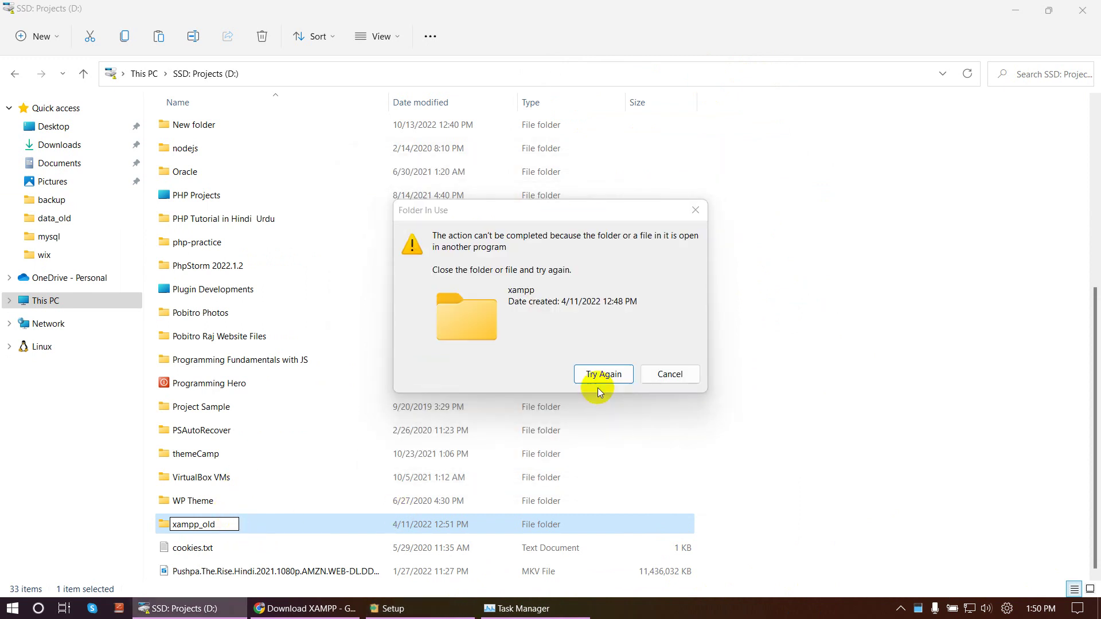
click(601, 377)
click(273, 528)
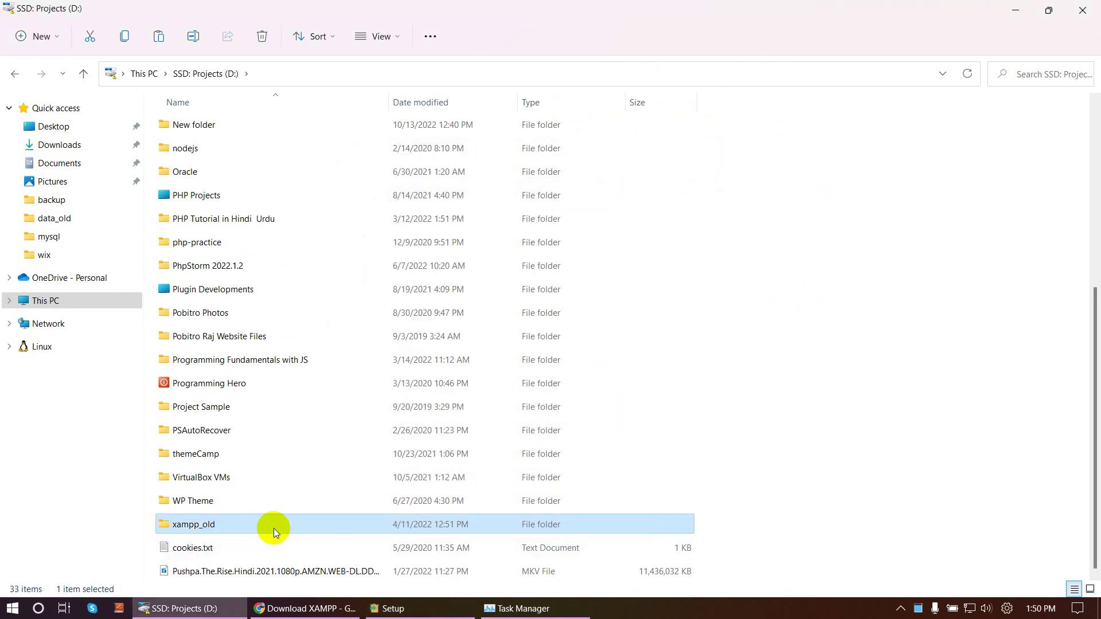
click(853, 422)
Step: Finish the XAMPP Setup wizard with the Control Panel set to start, and minimize the new Control Panel window
click(516, 609)
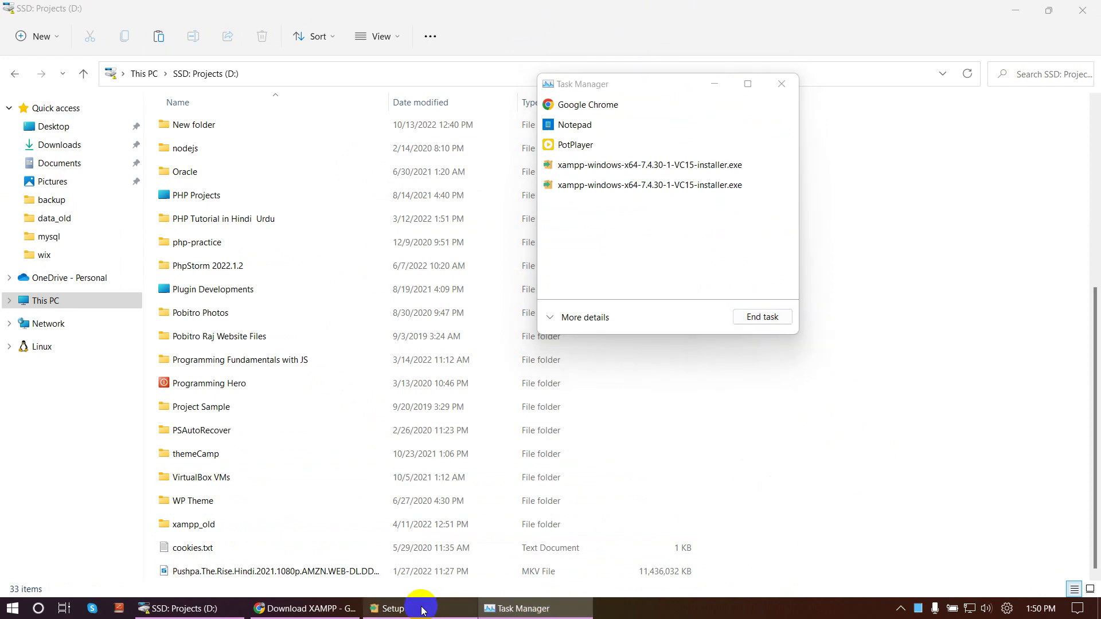
click(422, 610)
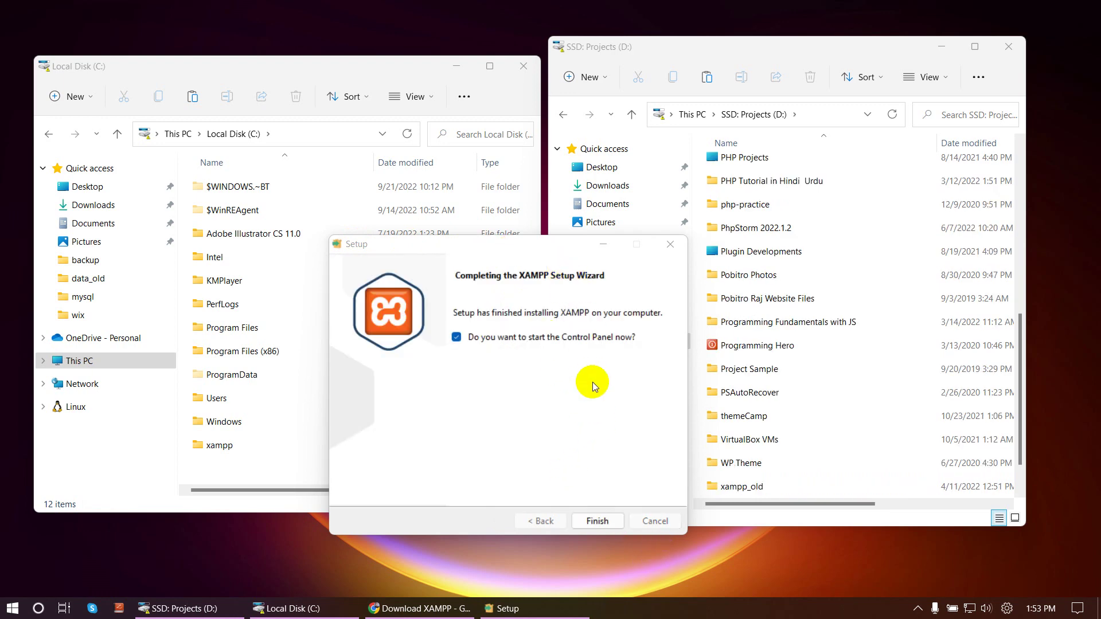
click(599, 521)
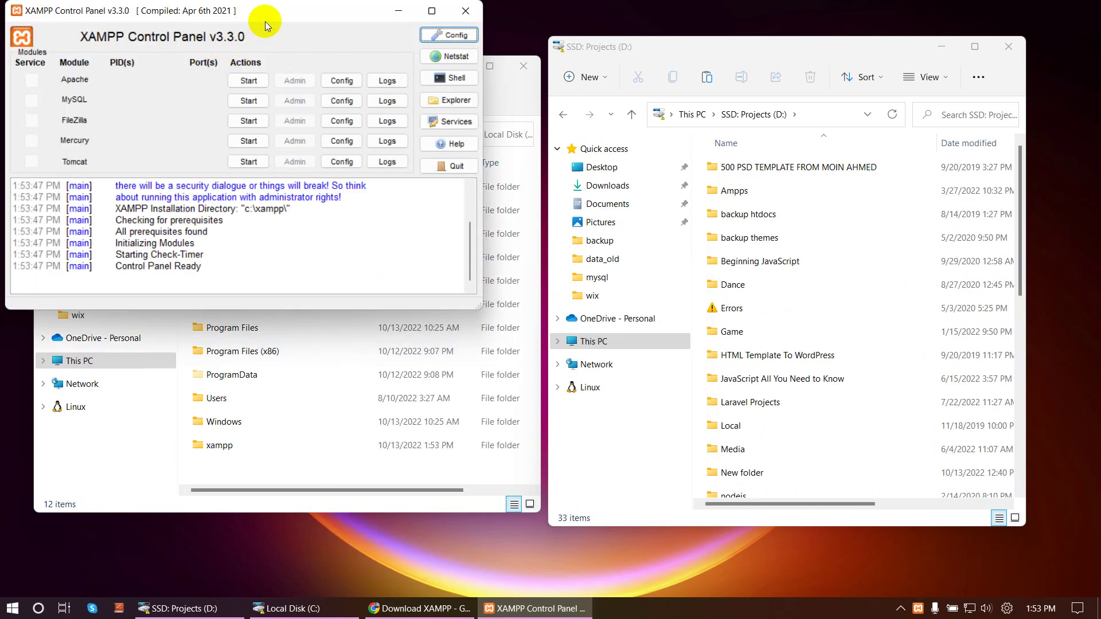
drag(265, 22, 560, 194)
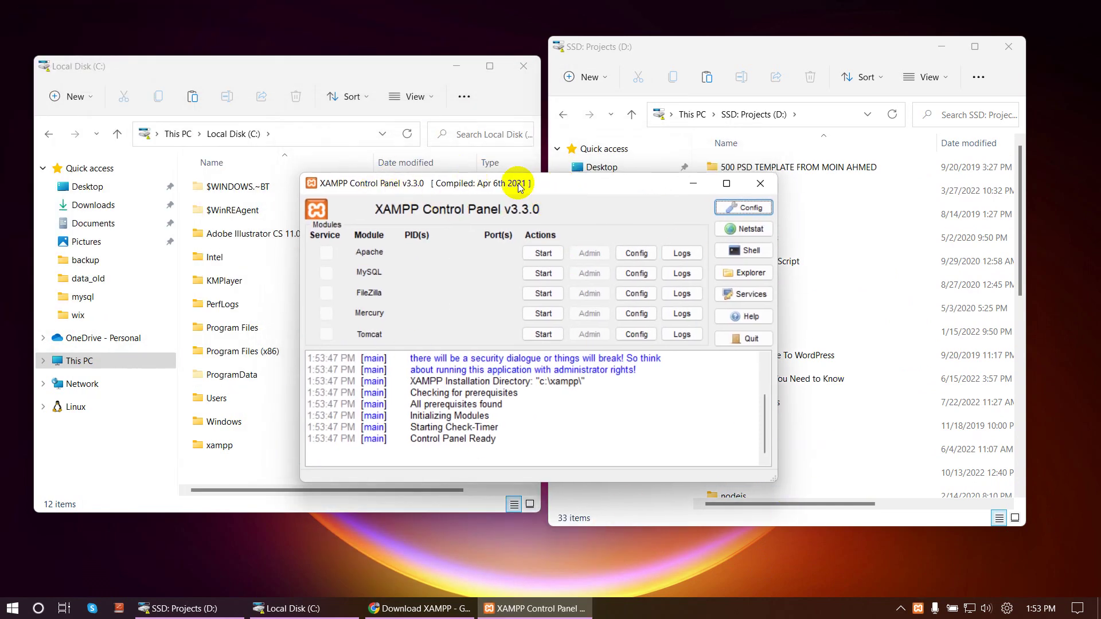
click(693, 183)
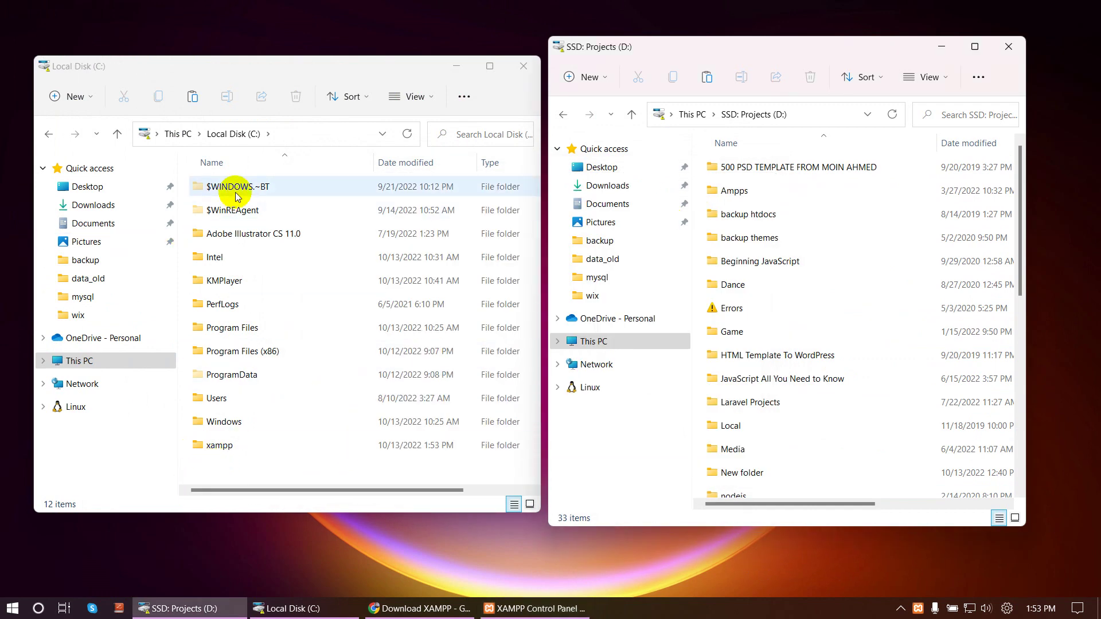
Step: Open the htdocs folders of C:\xampp and D:\xampp_old in the two File Explorer windows
click(244, 491)
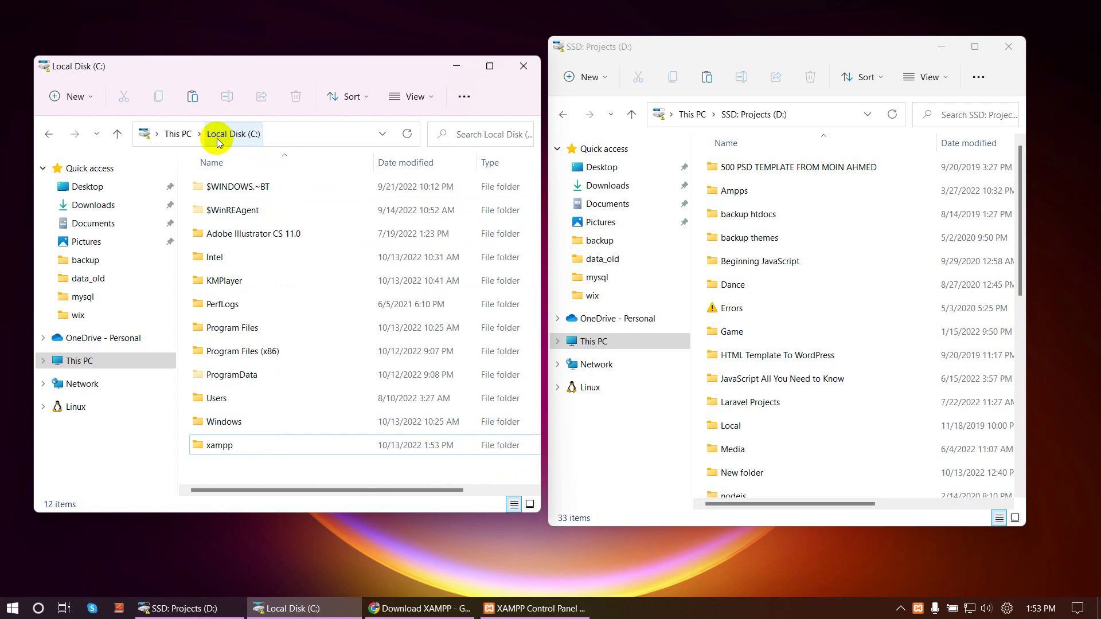
scroll(806, 252, down, 6)
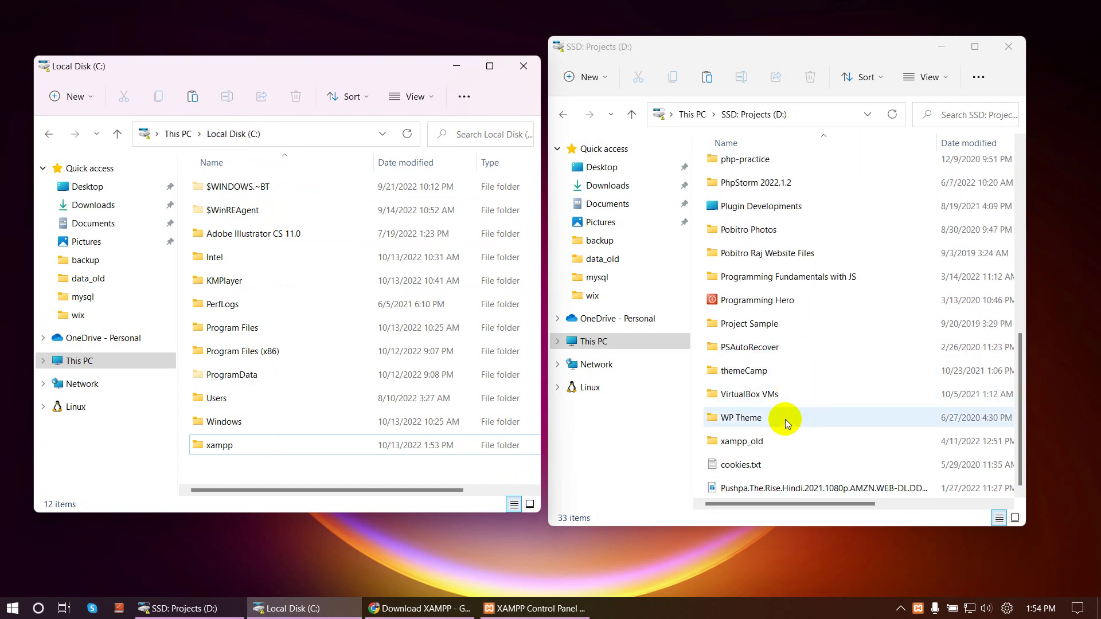
click(750, 442)
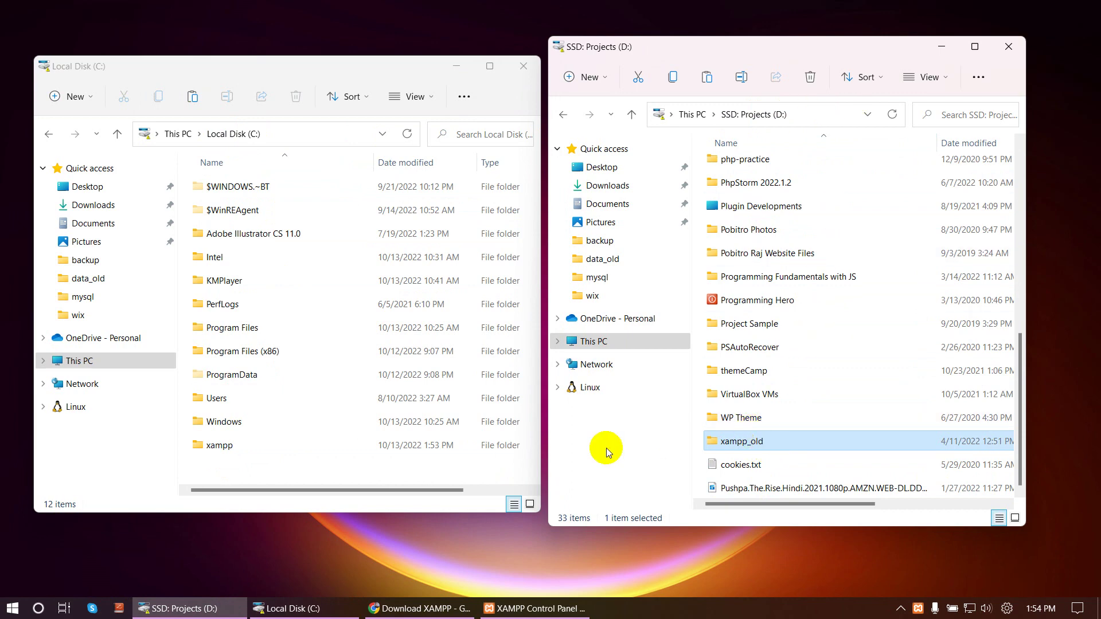
click(313, 445)
double_click(312, 442)
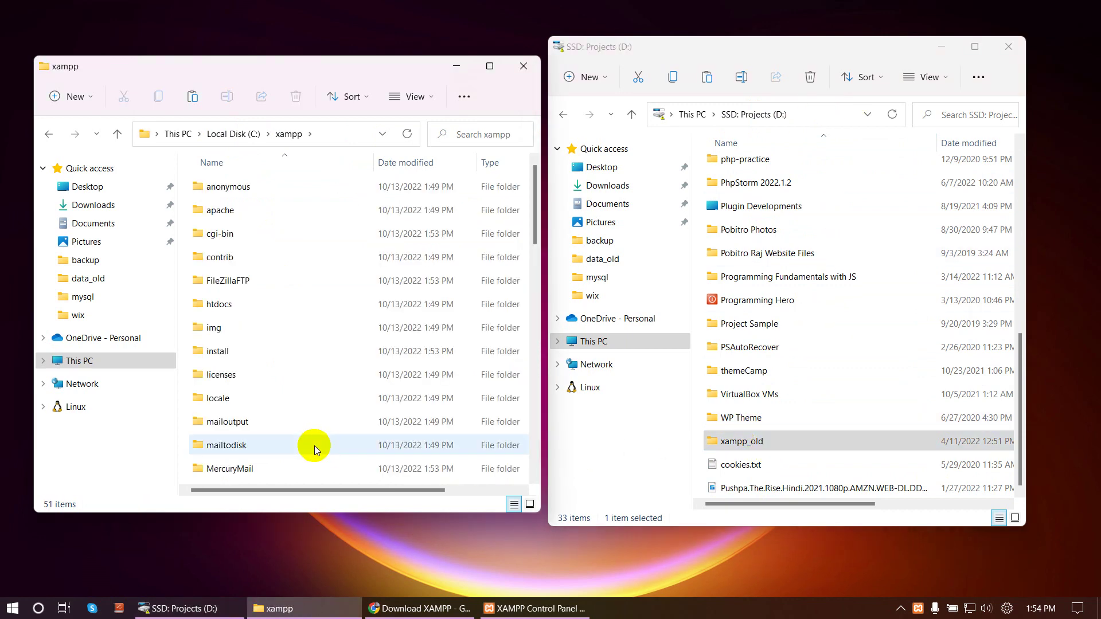
double_click(231, 307)
double_click(769, 439)
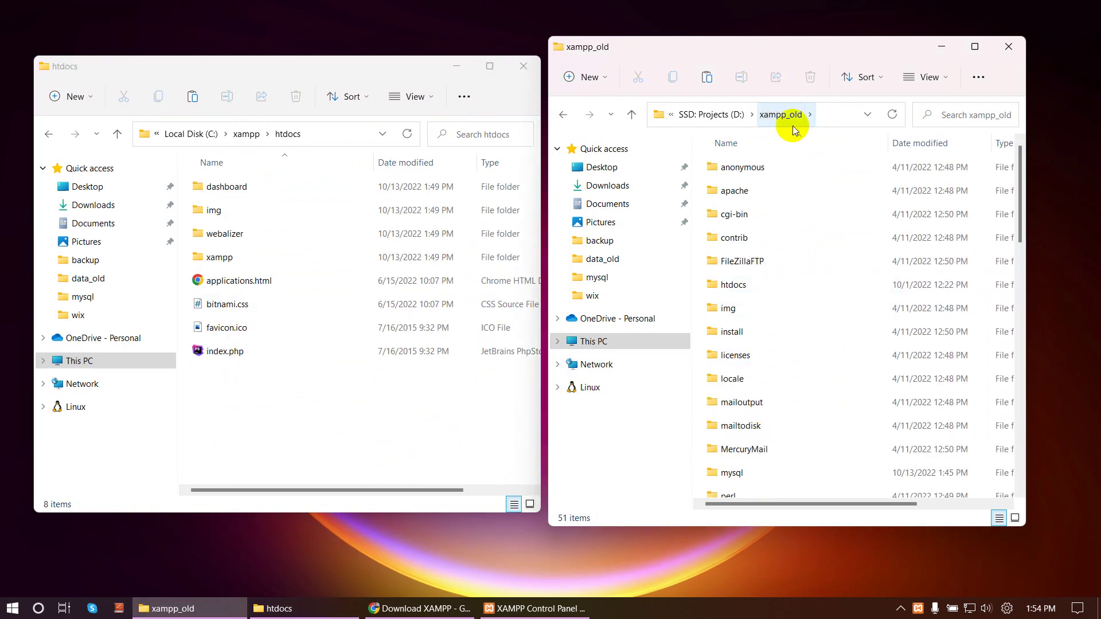
double_click(754, 284)
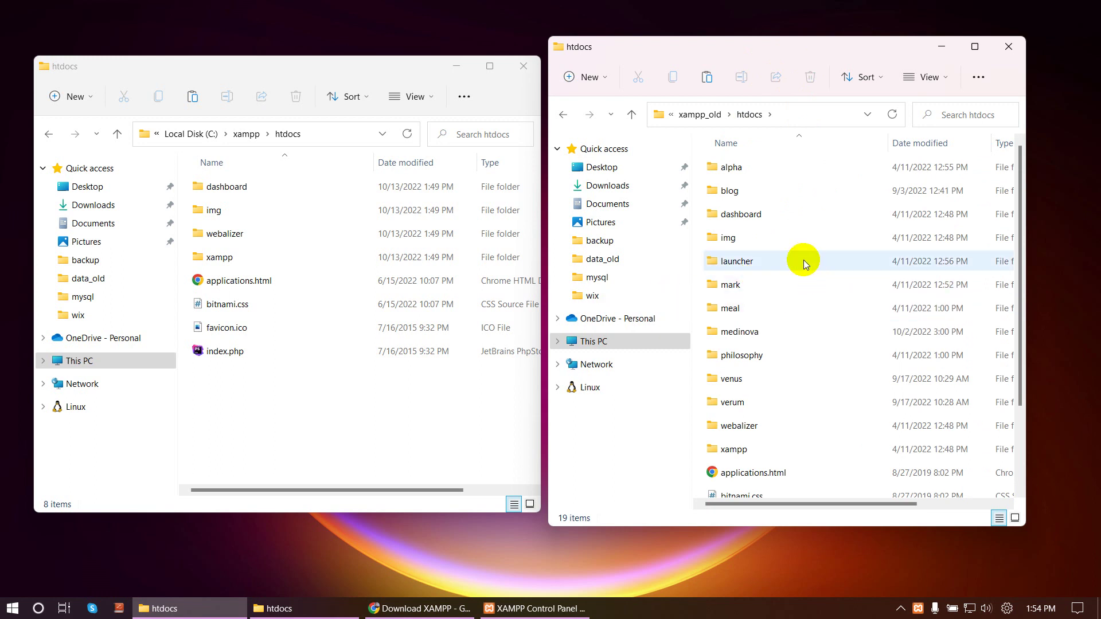
Step: Copy the medinova project folder from xampp_old\htdocs into C:\xampp\htdocs
drag(702, 166, 745, 445)
click(819, 428)
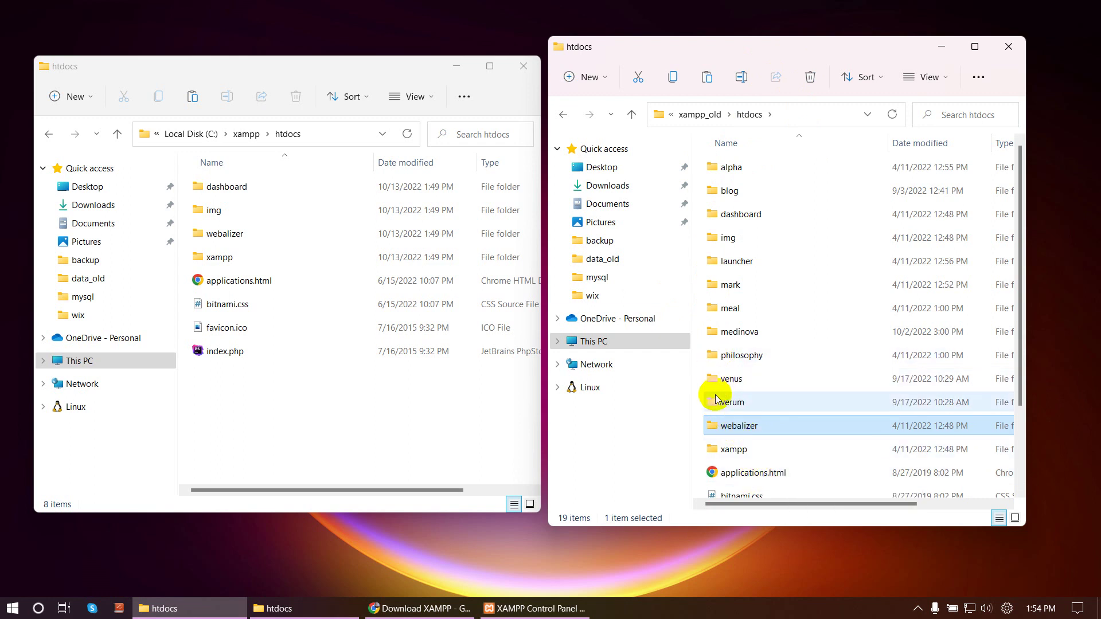
click(742, 342)
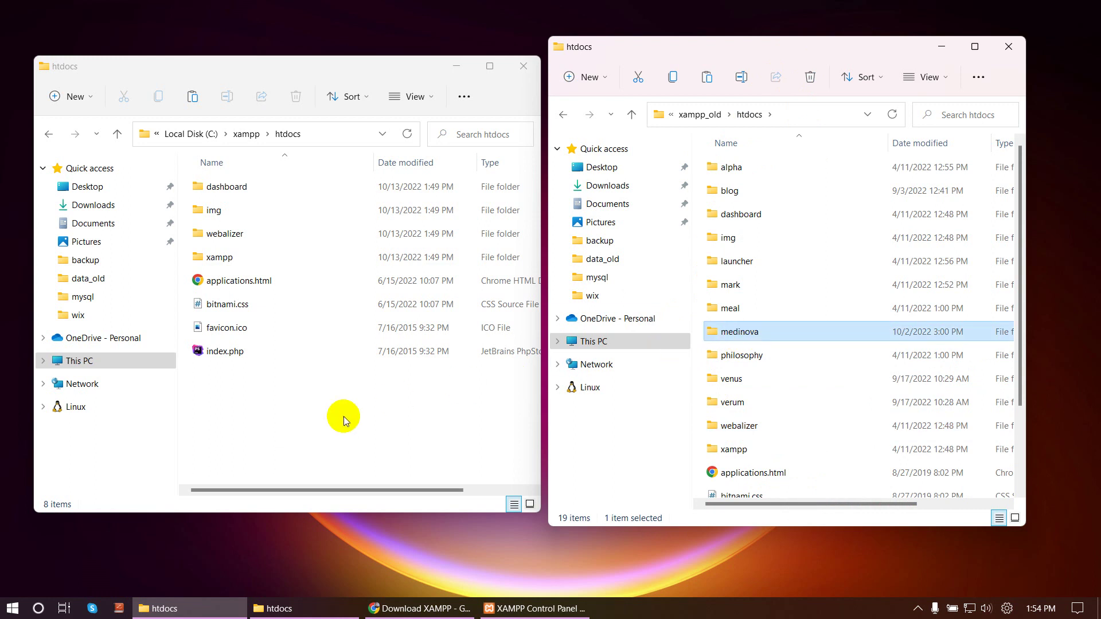
click(290, 440)
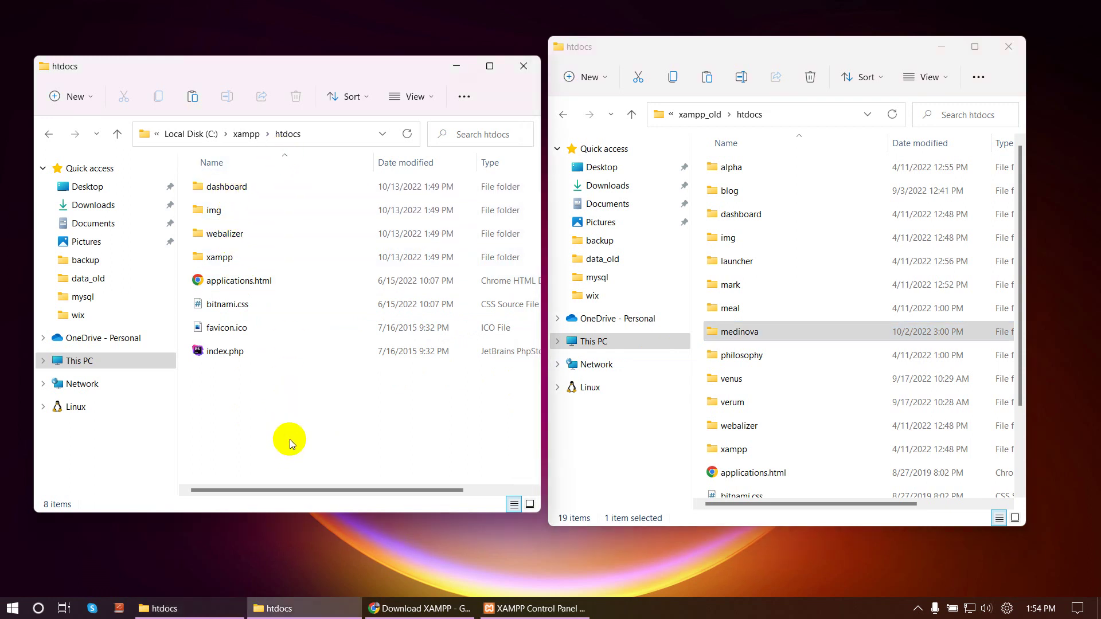
key(ctrl+v)
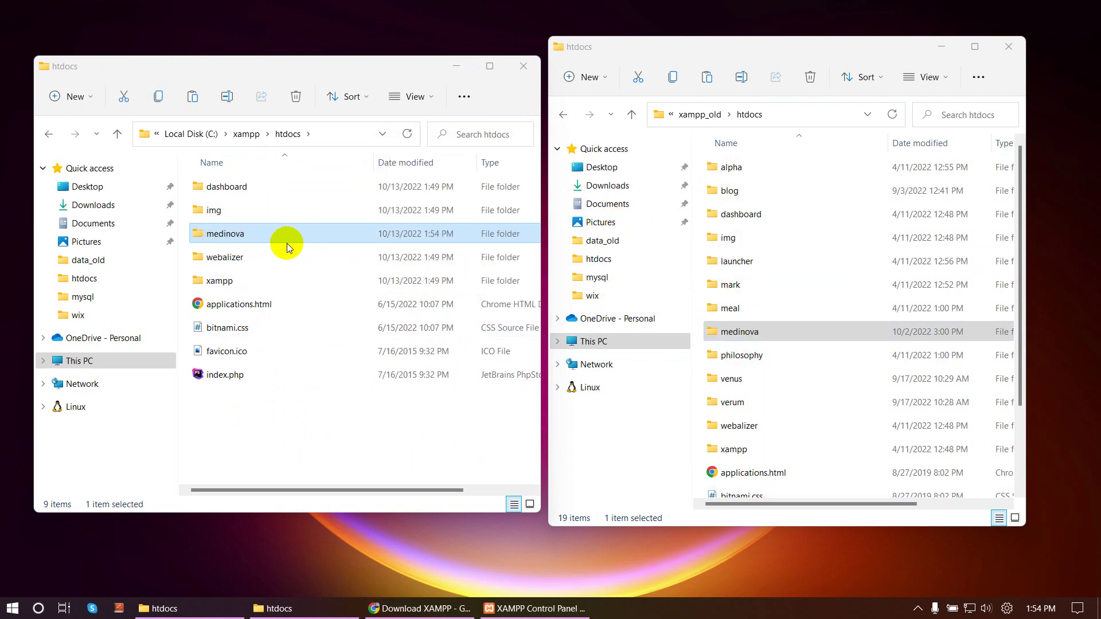
Step: Open the mysql\data folders of both C:\xampp and D:\xampp_old in the two File Explorer windows
click(247, 135)
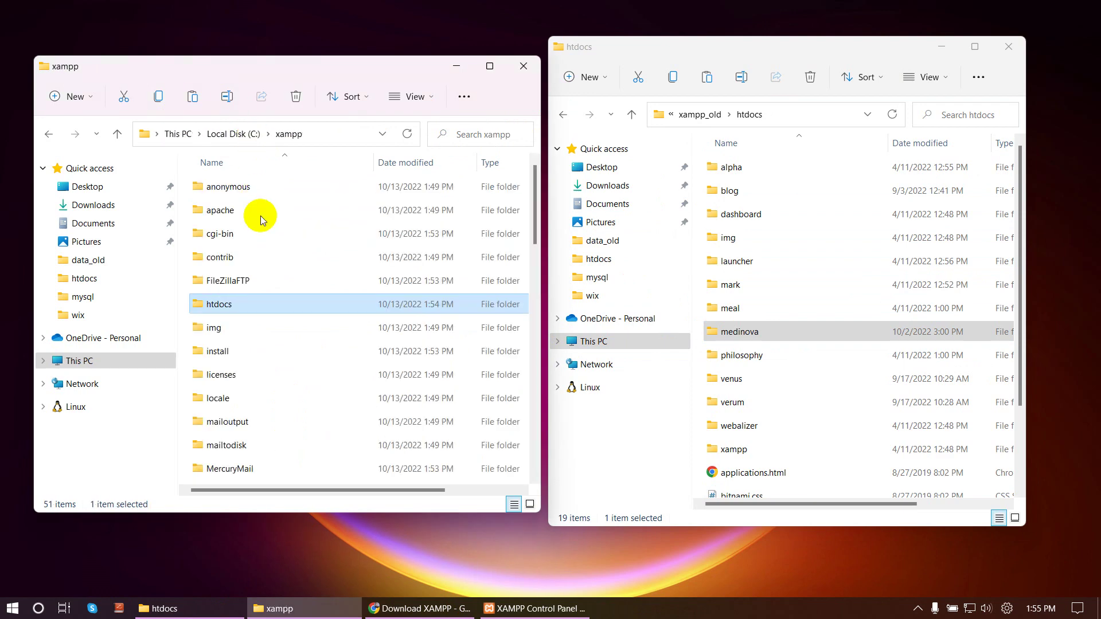
scroll(259, 380, down, 5)
scroll(247, 367, up, 3)
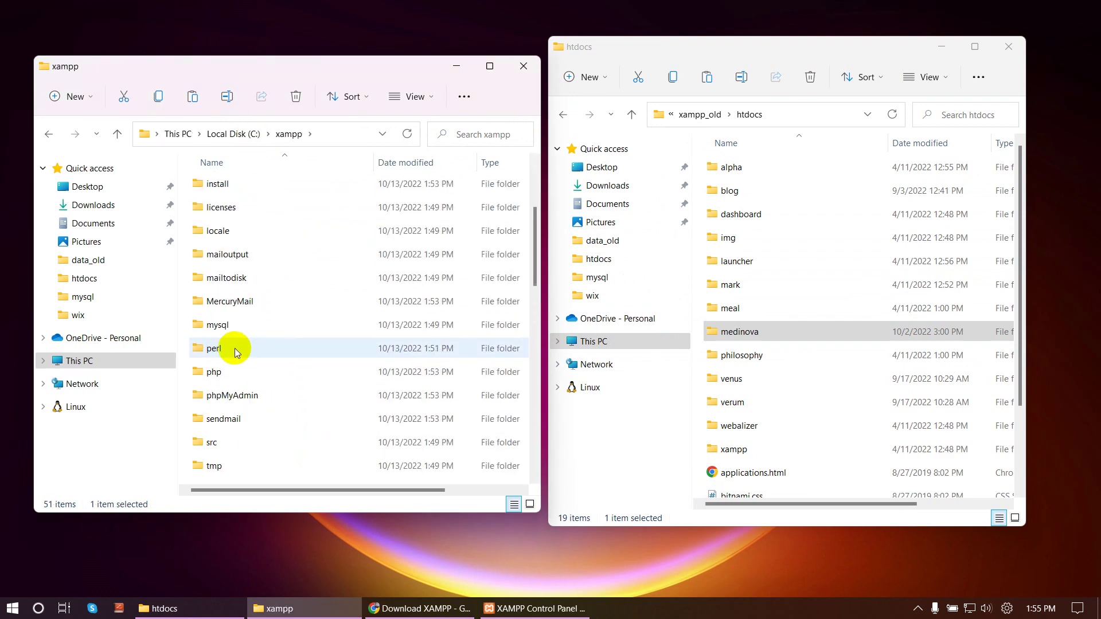
double_click(229, 327)
click(700, 114)
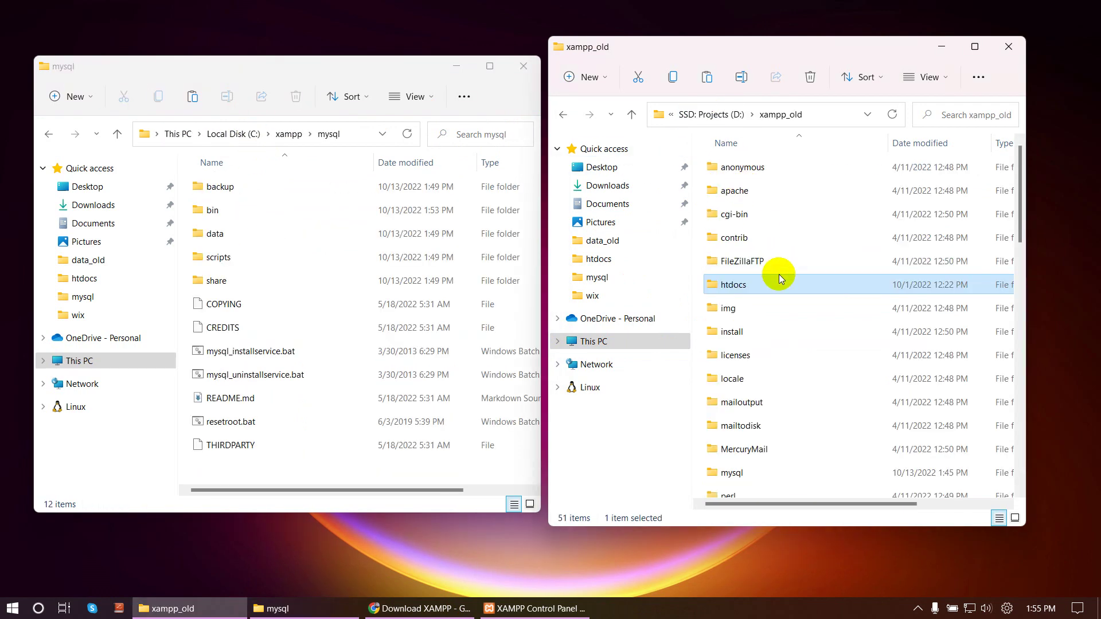
scroll(745, 407, down, 5)
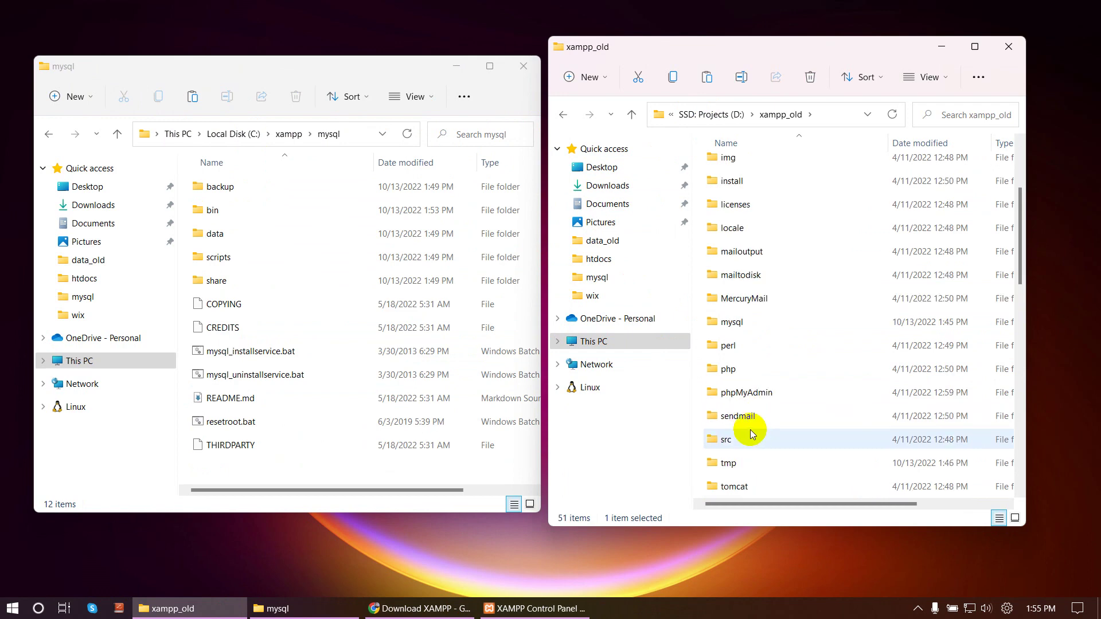
scroll(757, 344, up, 3)
double_click(745, 310)
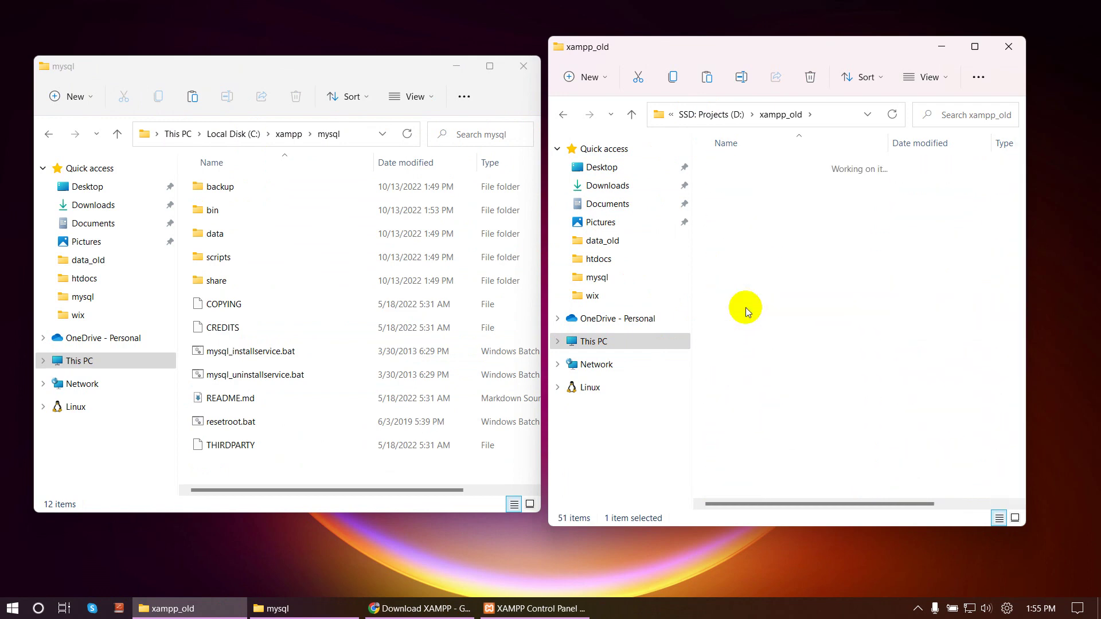
click(758, 218)
double_click(758, 218)
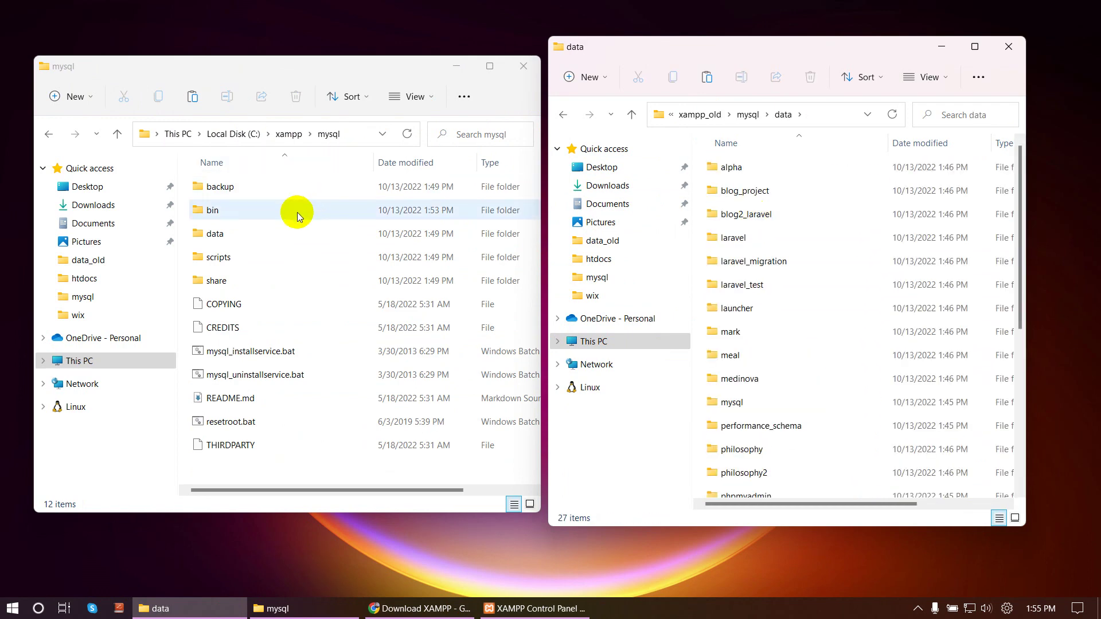
double_click(282, 233)
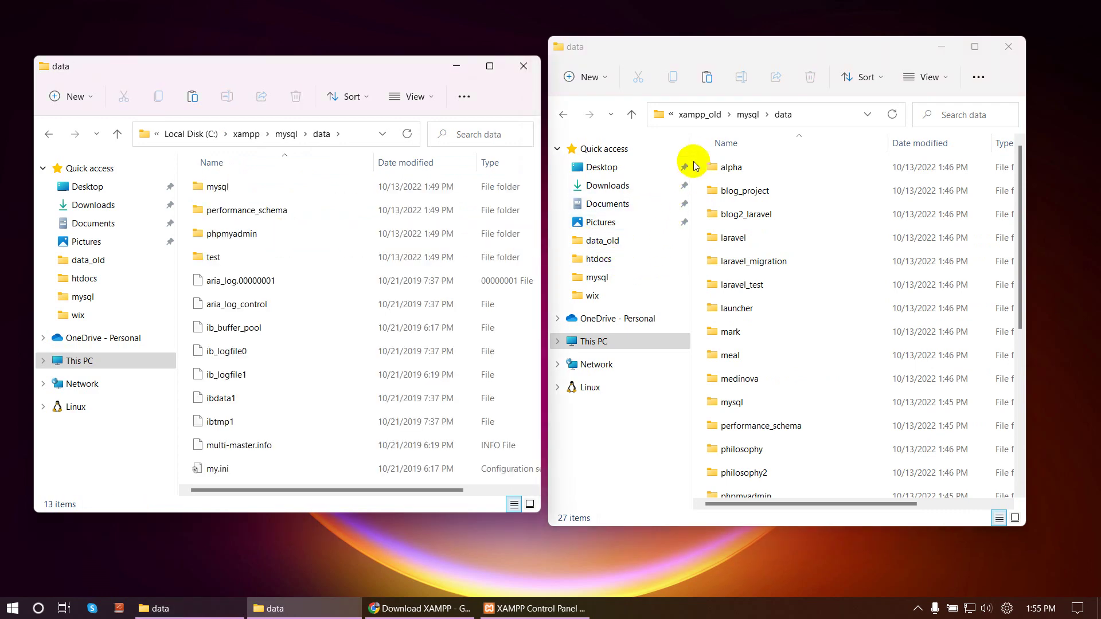
drag(698, 157, 762, 485)
scroll(767, 460, down, 4)
scroll(767, 460, up, 5)
scroll(767, 459, down, 2)
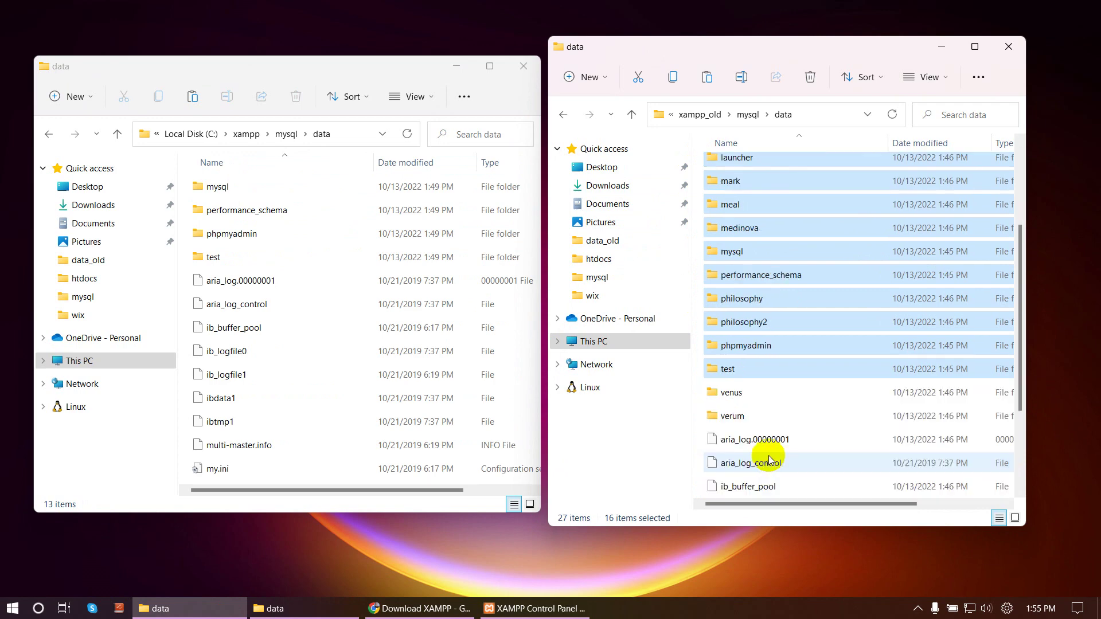
scroll(769, 431, up, 2)
Step: Copy the medinova database folder from D:\xampp_old\mysql\data into C:\xampp\mysql\data
click(757, 384)
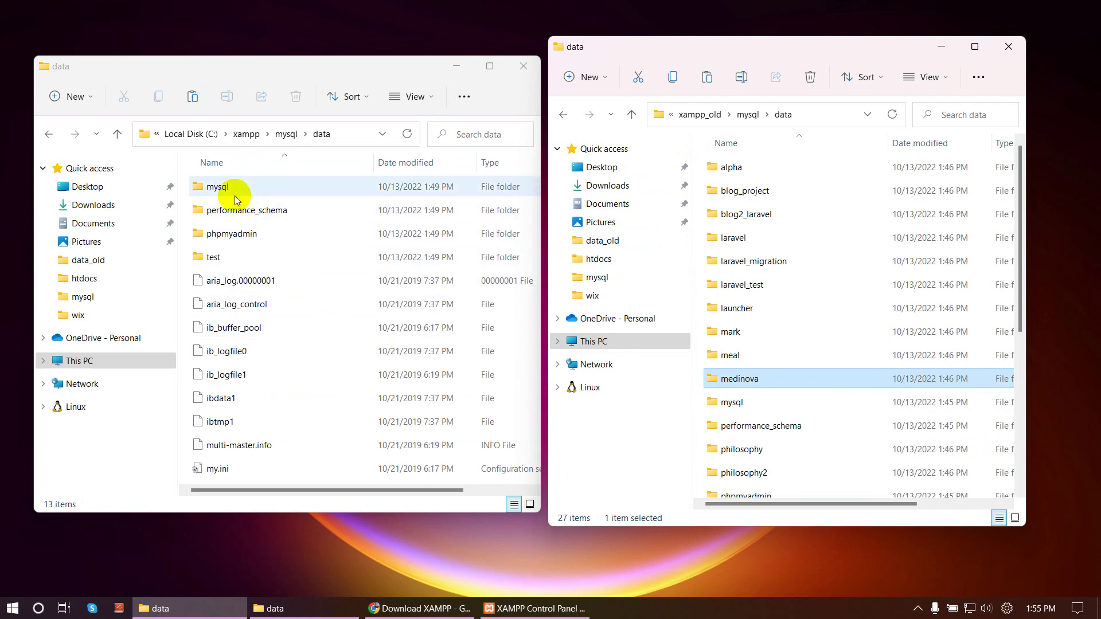
scroll(259, 355, right, 1)
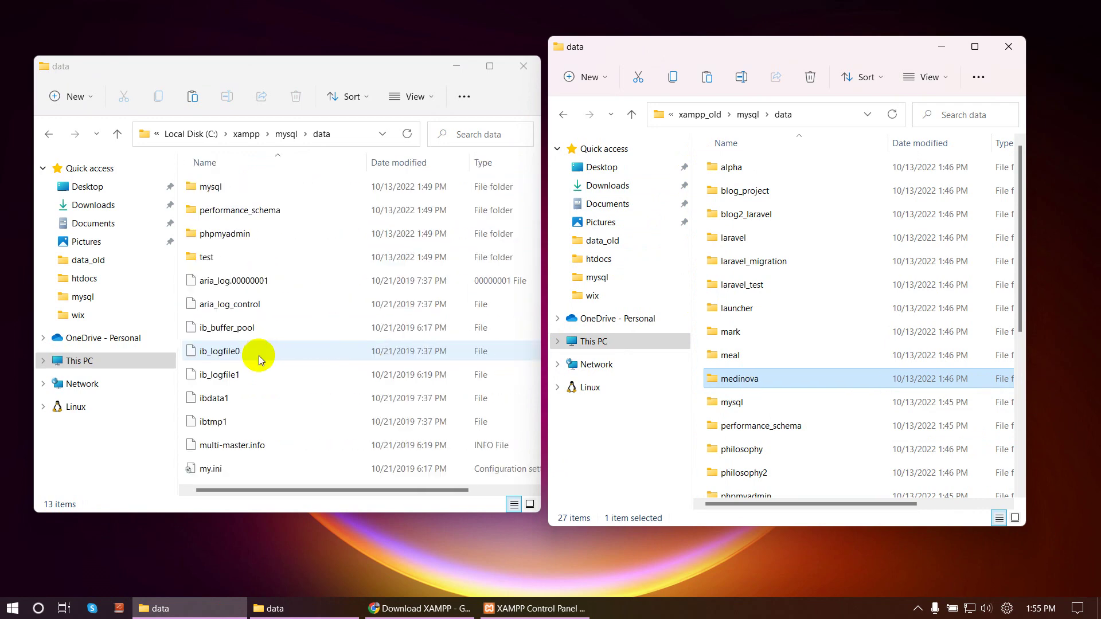
right_click(182, 236)
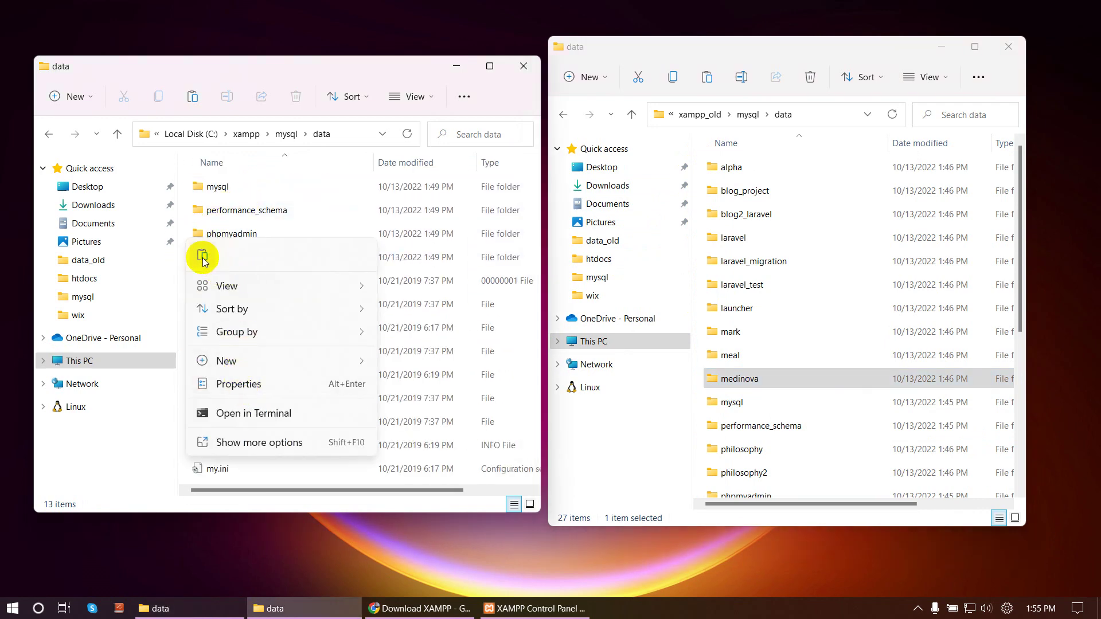
click(201, 257)
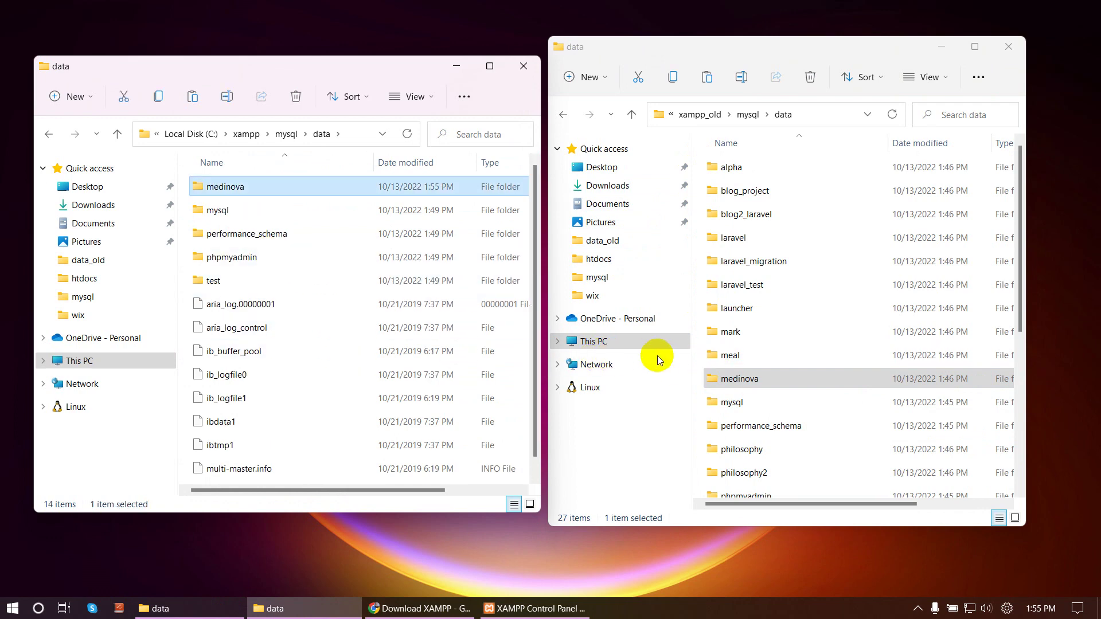
Step: Copy the ibdata1 file from xampp_old\mysql\data into C:\xampp\mysql\data, replacing the existing file, and restore the window's smaller size
scroll(753, 414, down, 4)
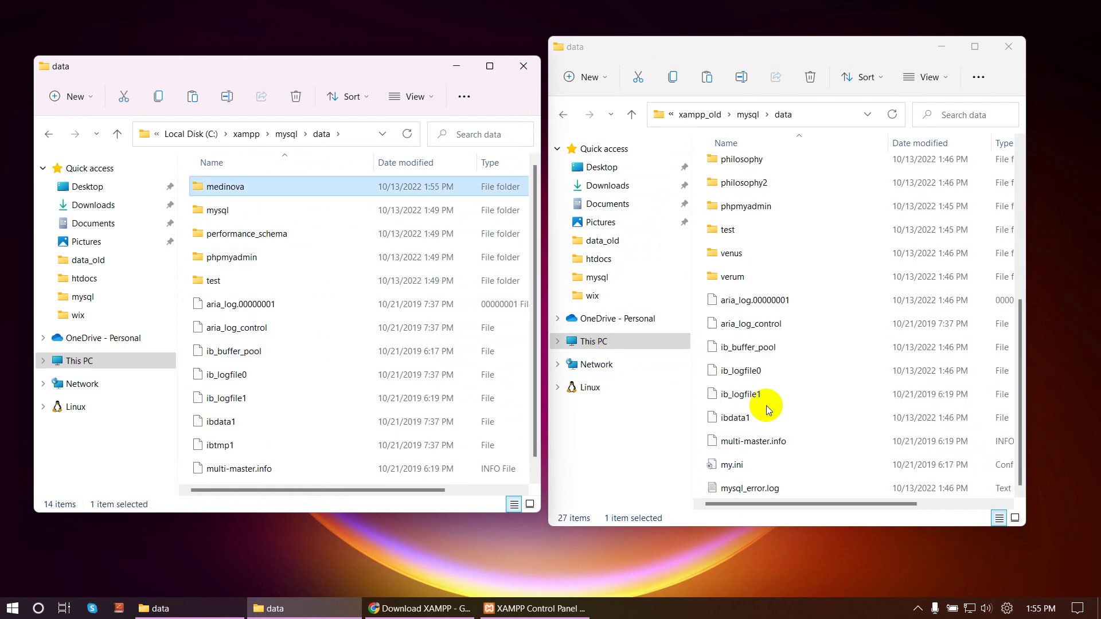
drag(1026, 479, 1059, 479)
click(1001, 50)
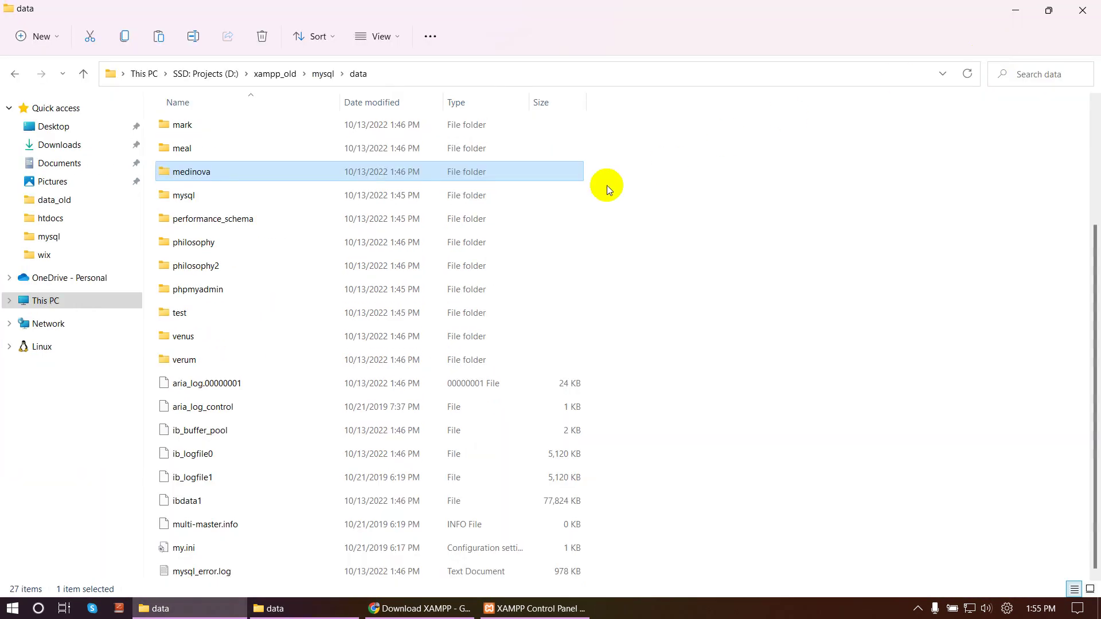
click(210, 505)
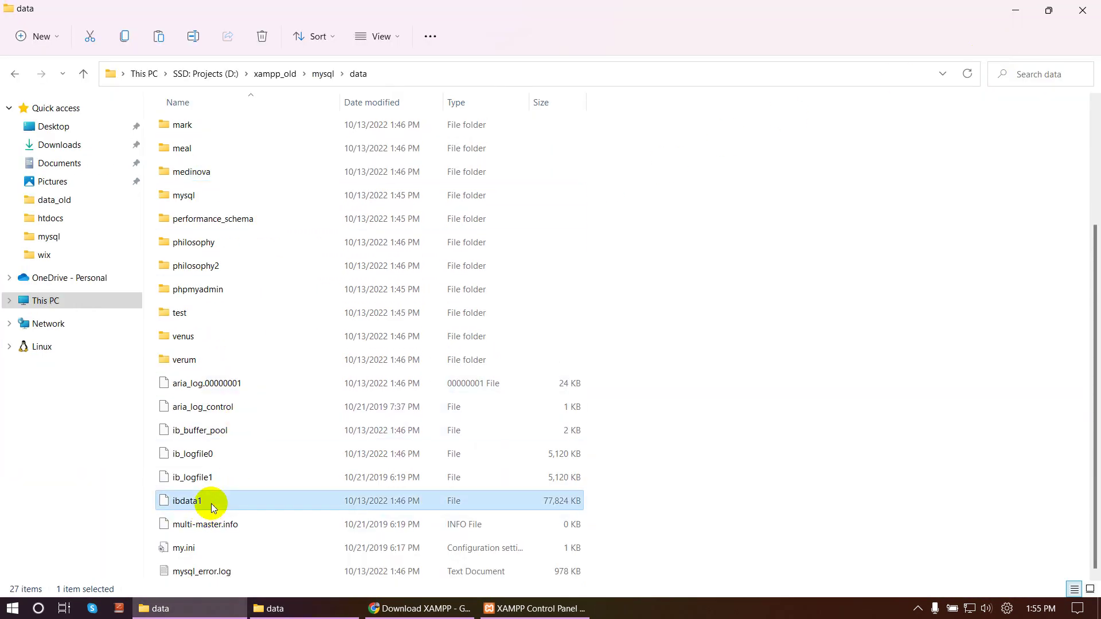
double_click(579, 16)
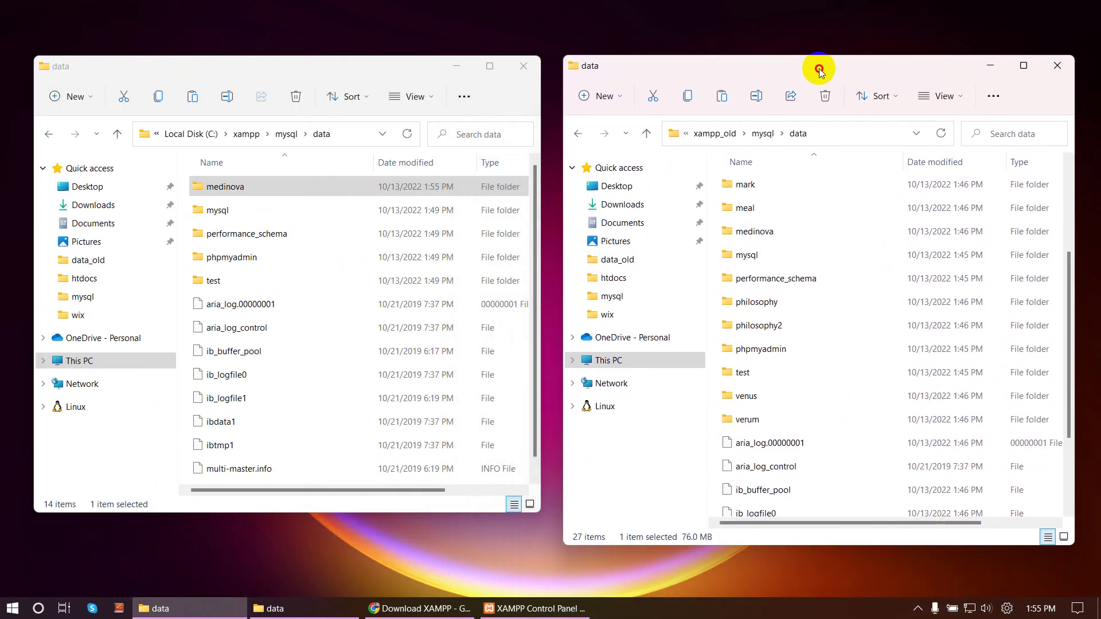
click(256, 424)
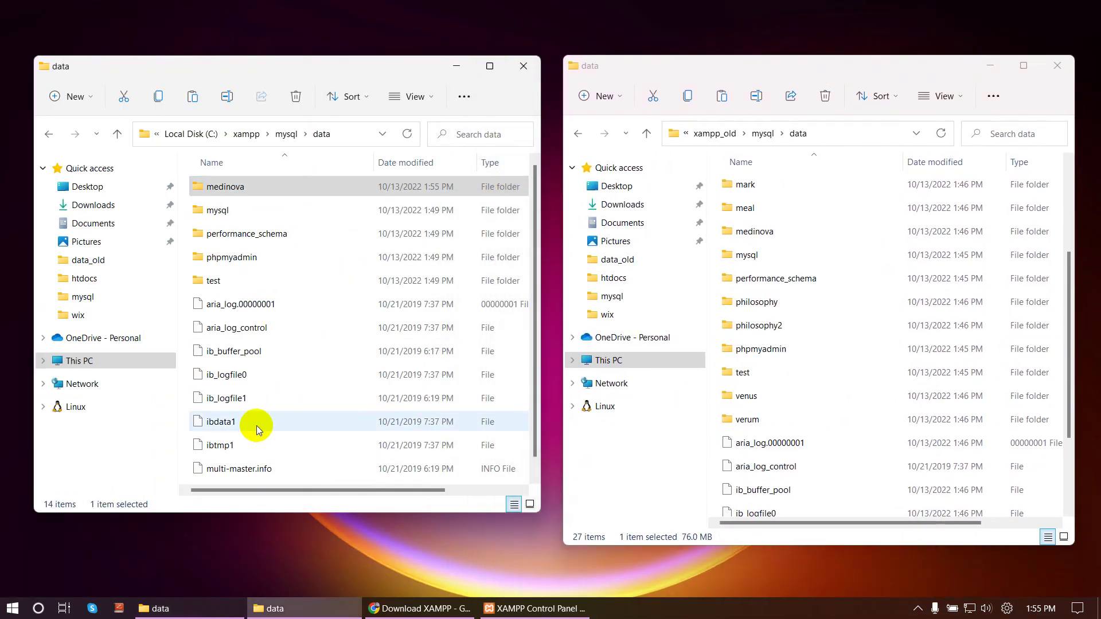
click(492, 67)
right_click(758, 246)
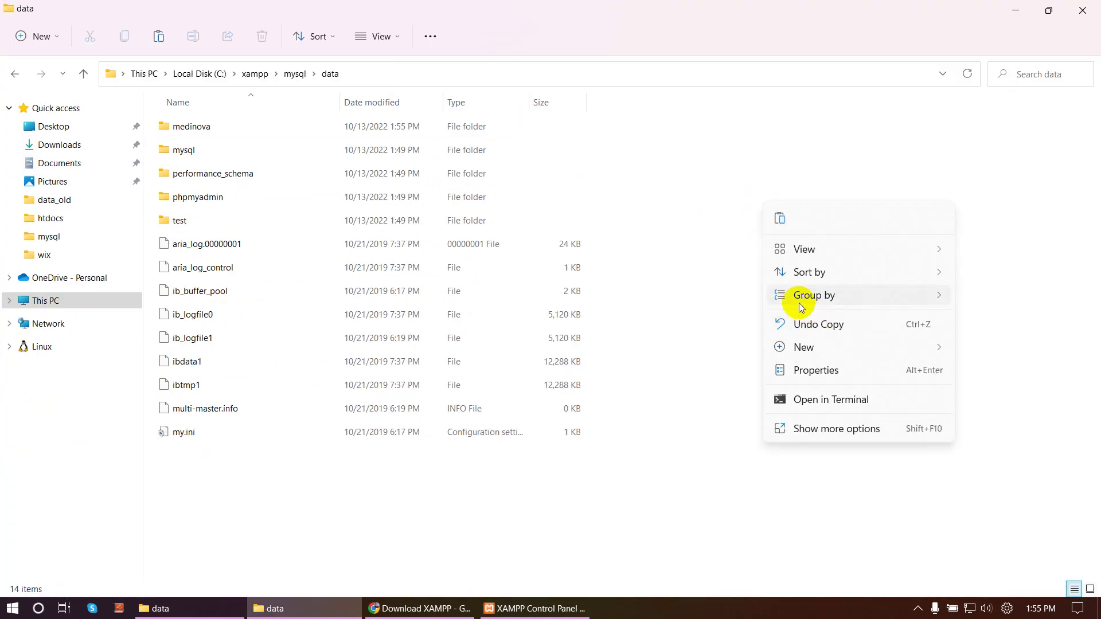
click(780, 222)
click(555, 231)
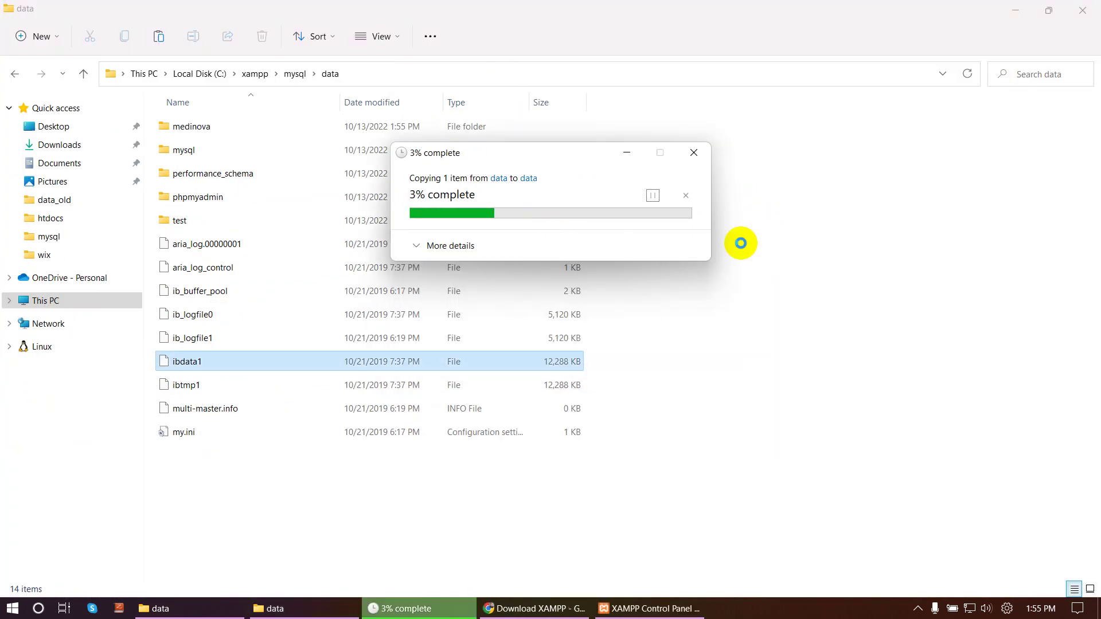
click(1045, 11)
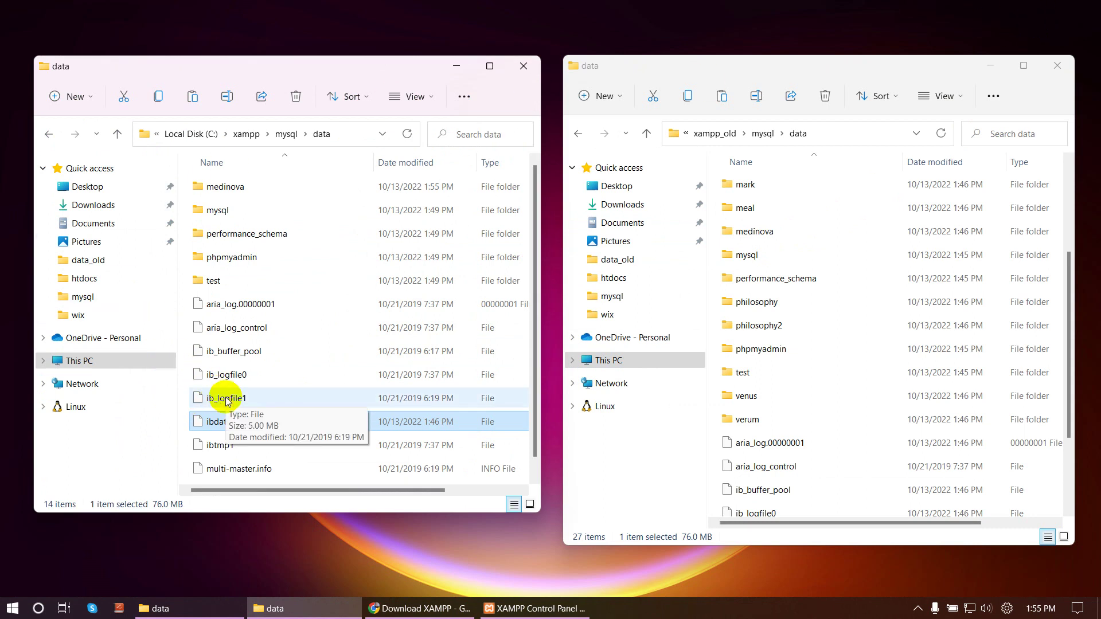
Step: Close the XAMPP Control Panel and relaunch it through a Windows search for "xamp"
click(536, 608)
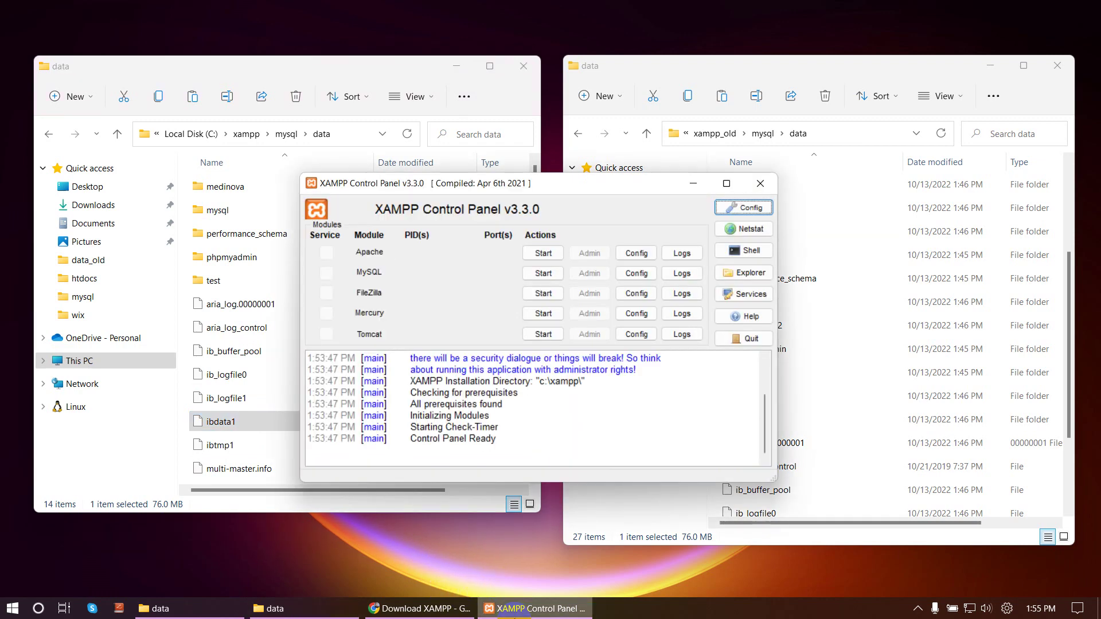
click(749, 189)
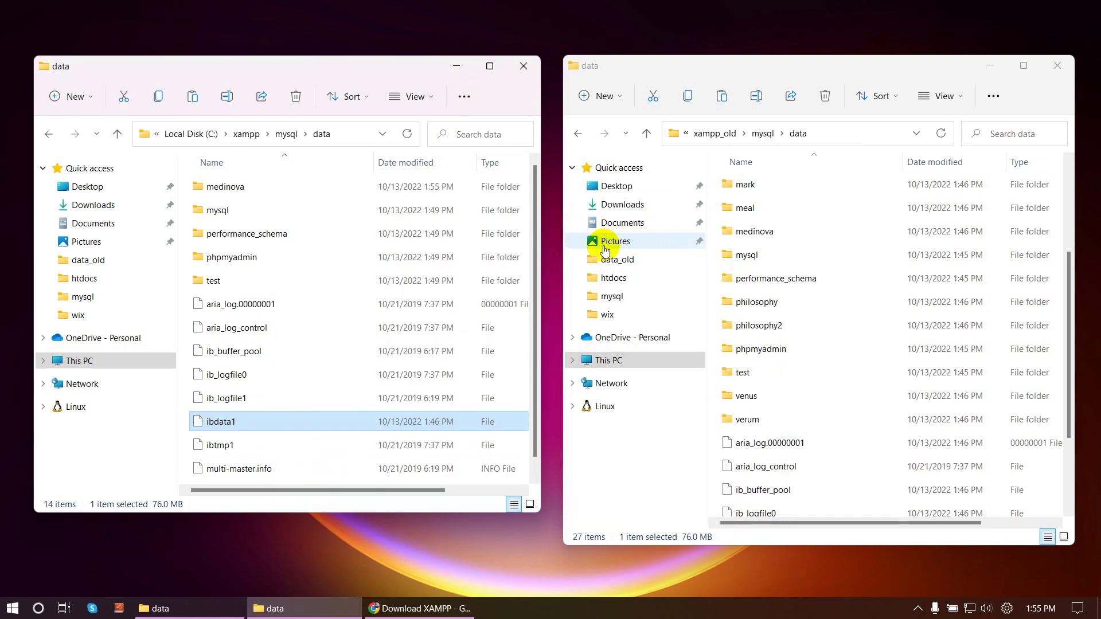
key(super)
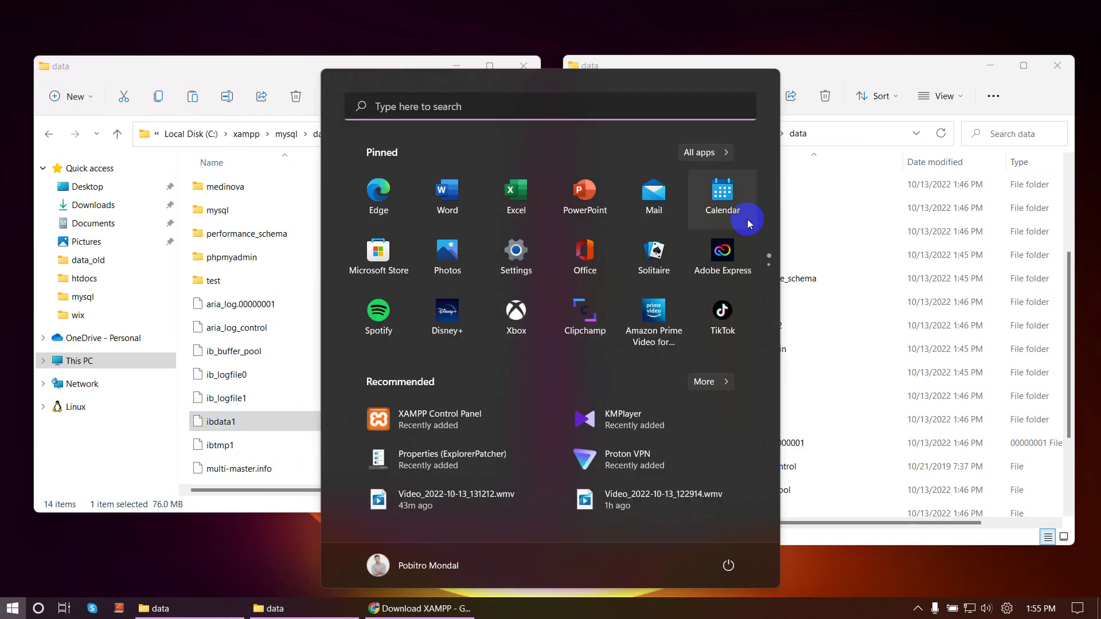
text(xamp)
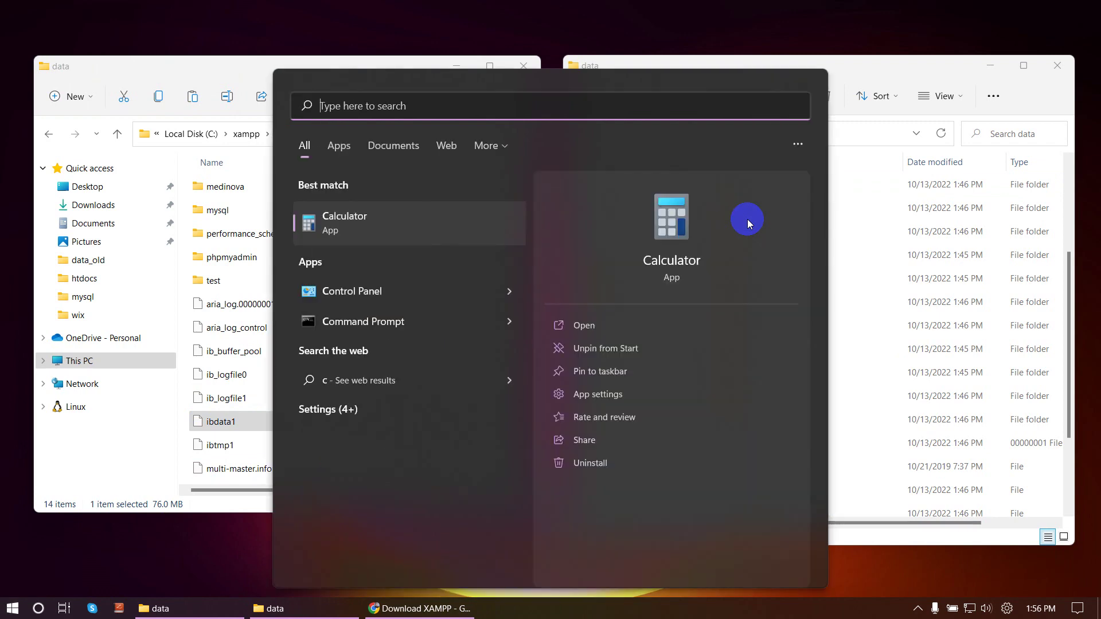
key(Return)
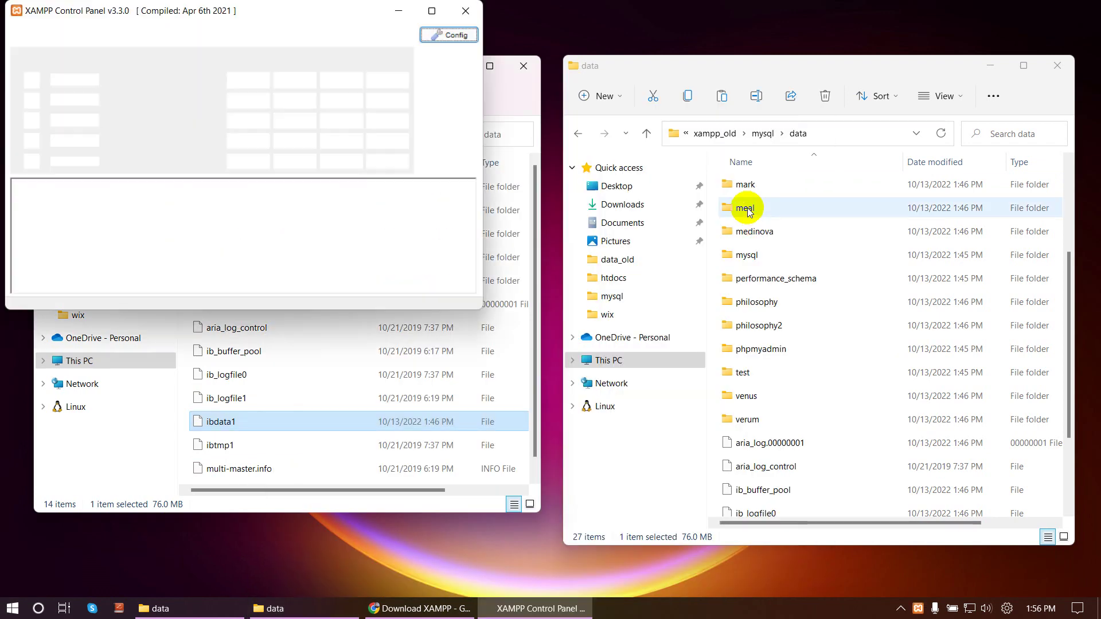
Step: Start the Apache and MySQL modules and move the XAMPP Control Panel toward the middle of the desktop
click(244, 79)
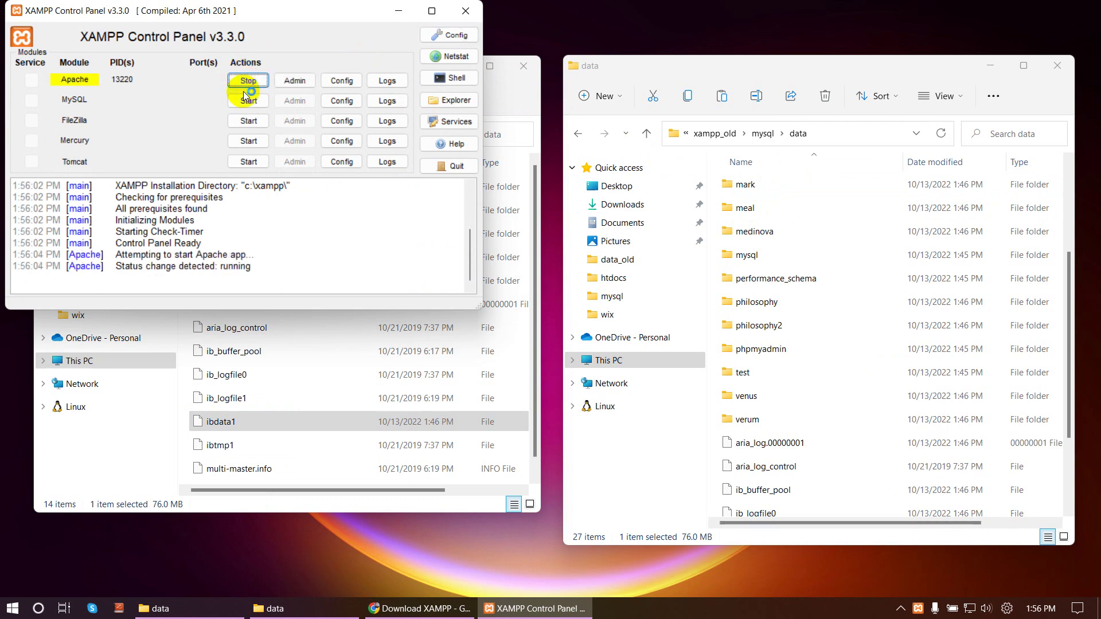
click(245, 100)
drag(291, 12, 537, 48)
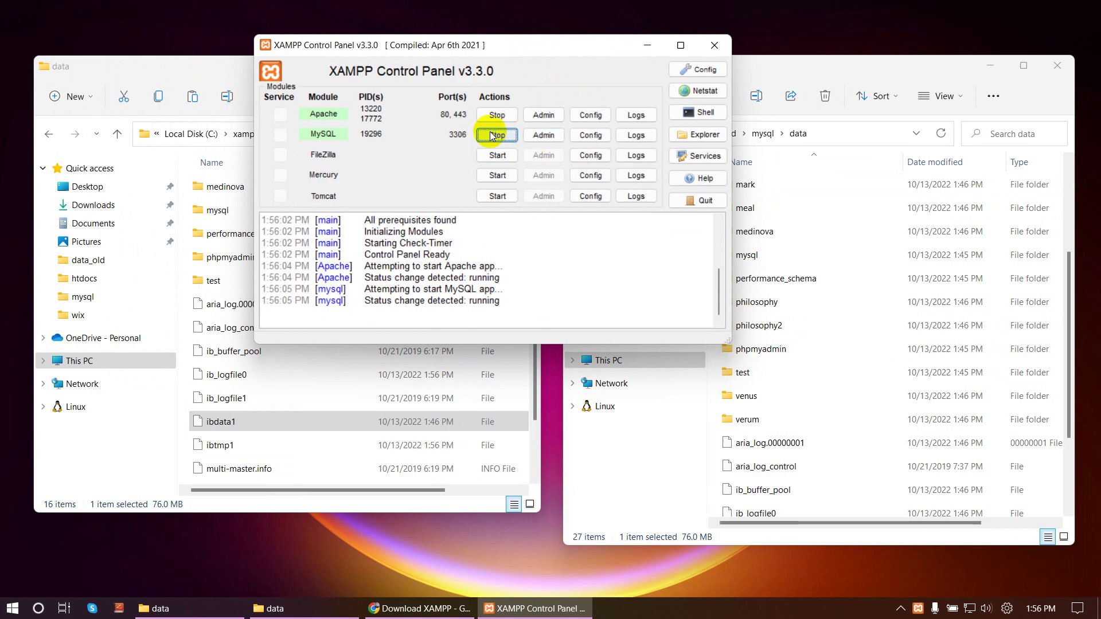
Step: Check the medinova database's tables in phpMyAdmin and load localhost/medinova/ in a new browser tab
click(536, 135)
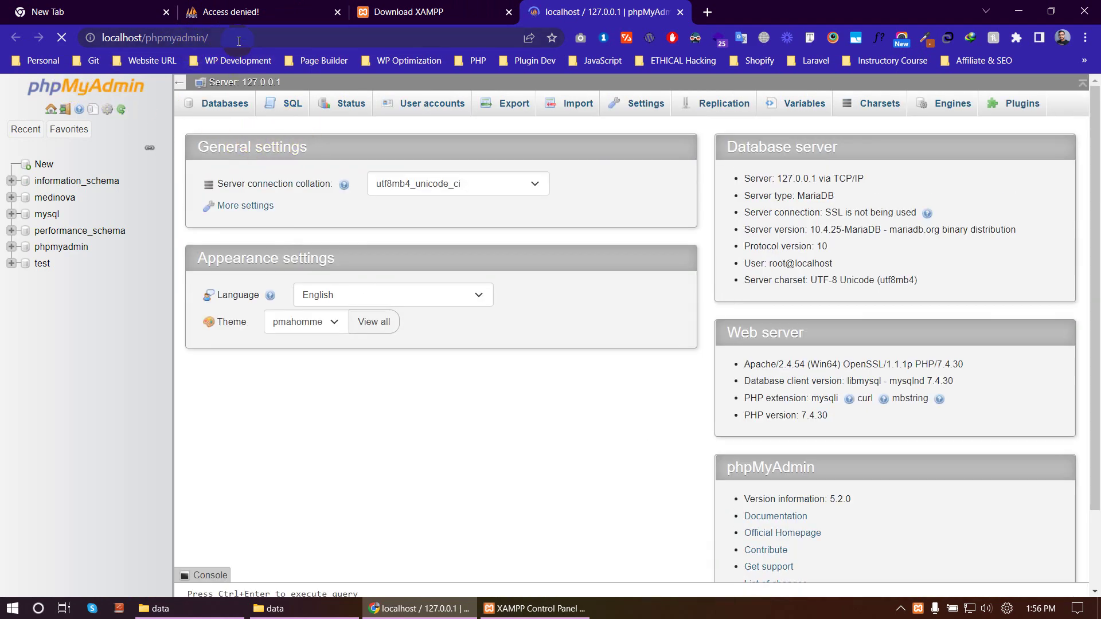
click(51, 200)
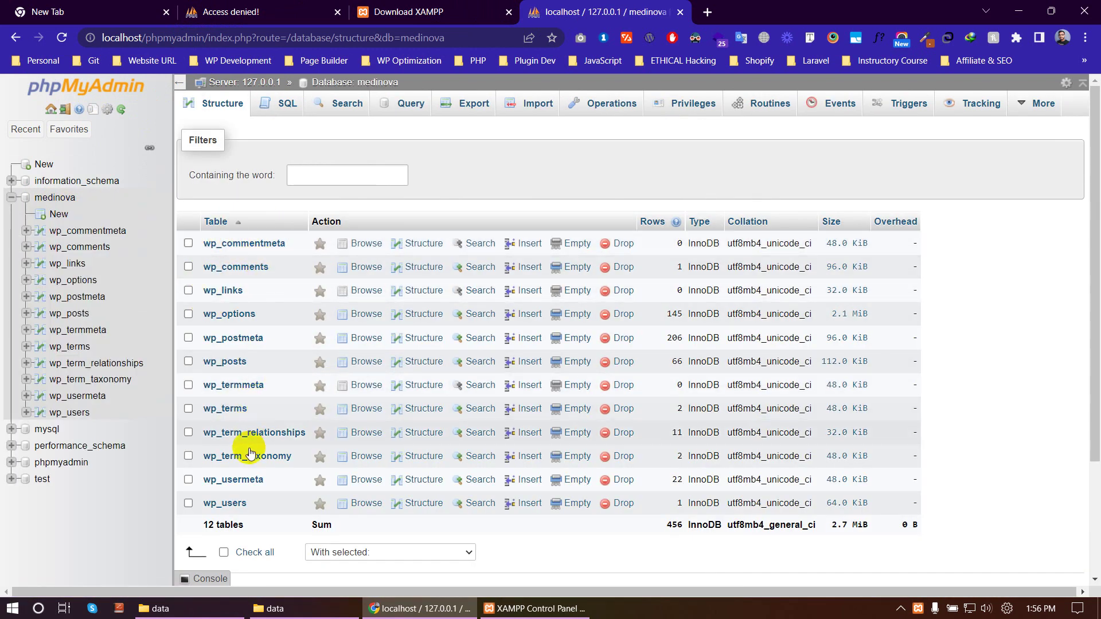
click(706, 12)
text(localhost/medinova/)
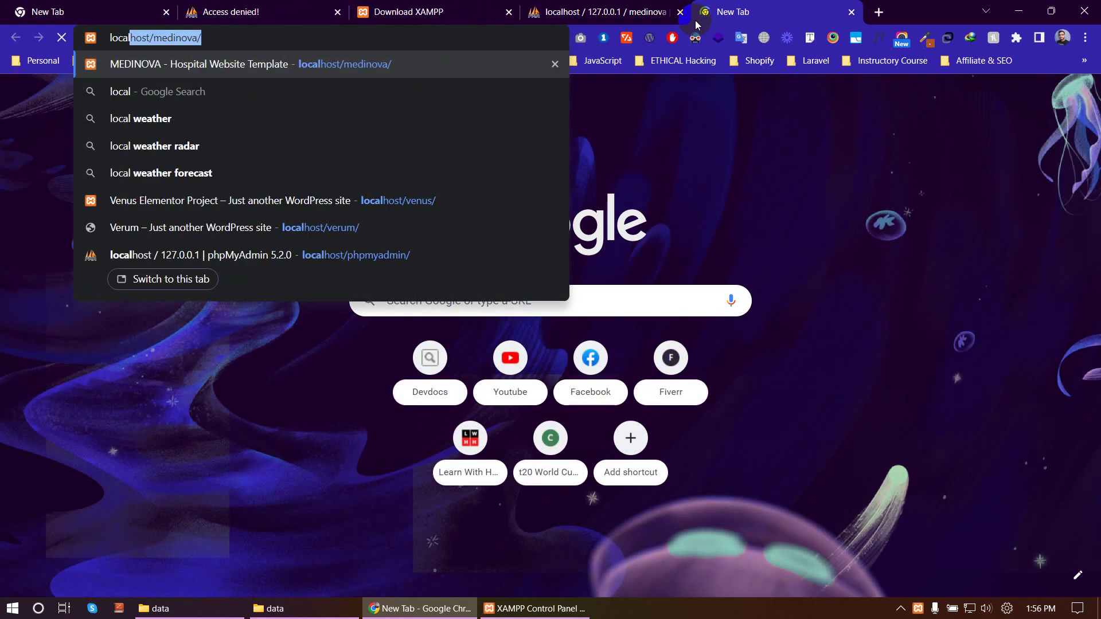
key(Return)
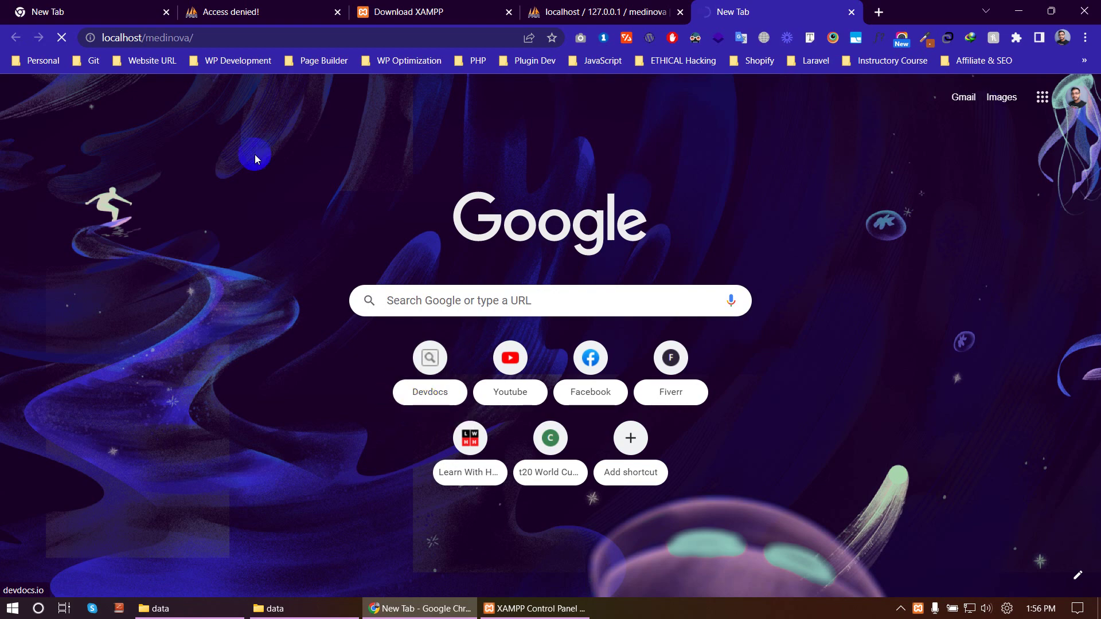
Step: Bring both File Explorer windows to the front and go up from C:\xampp\mysql\data to the C:\xampp folder
click(275, 608)
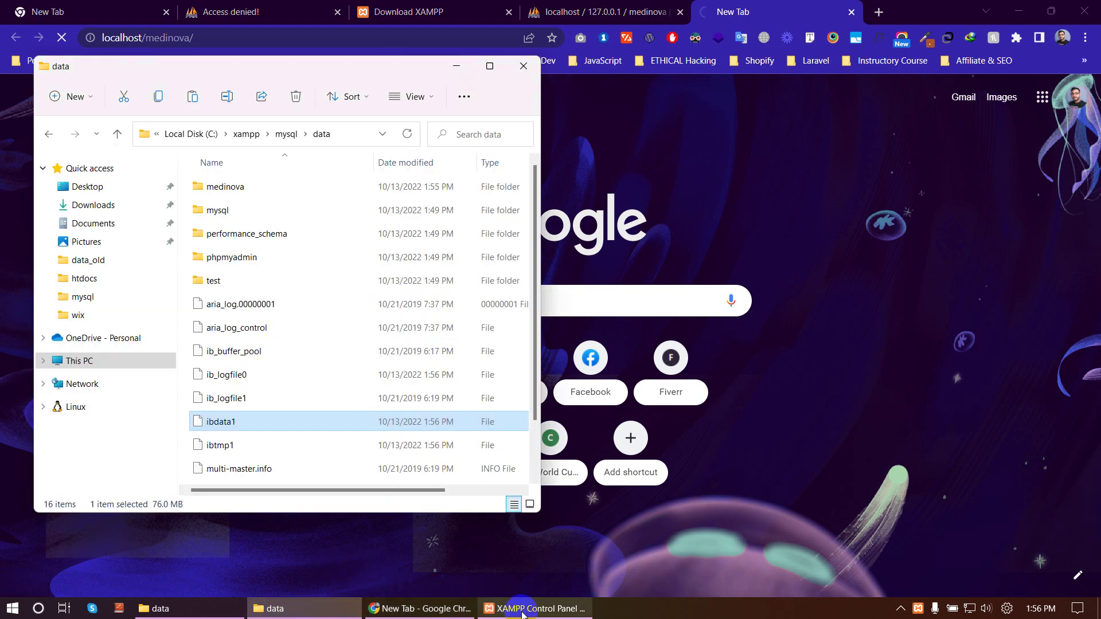
click(161, 608)
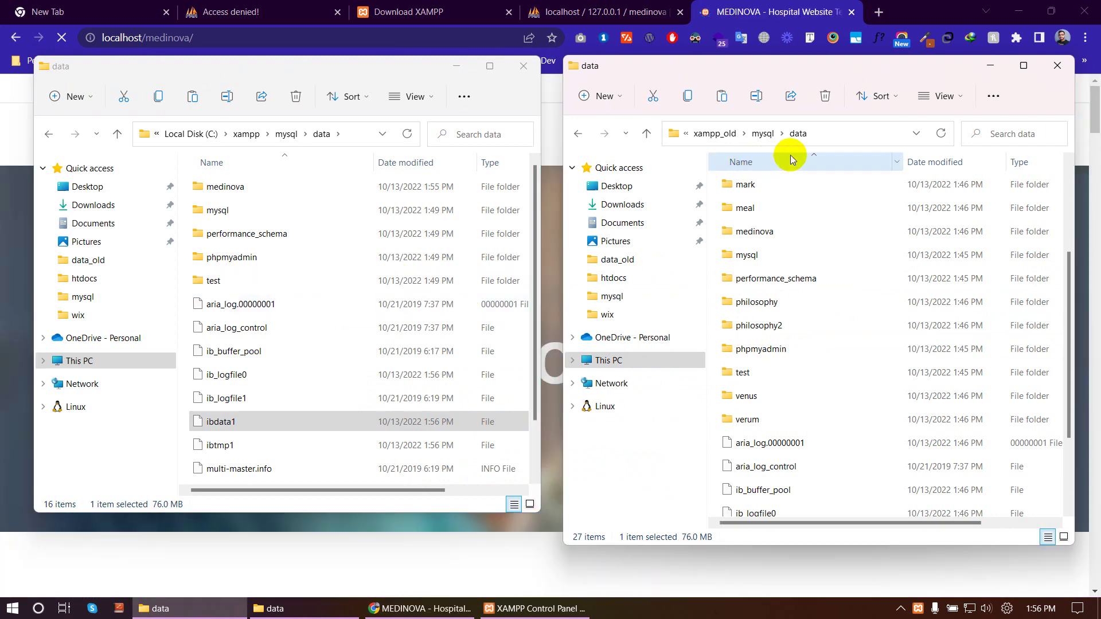
scroll(749, 320, up, 3)
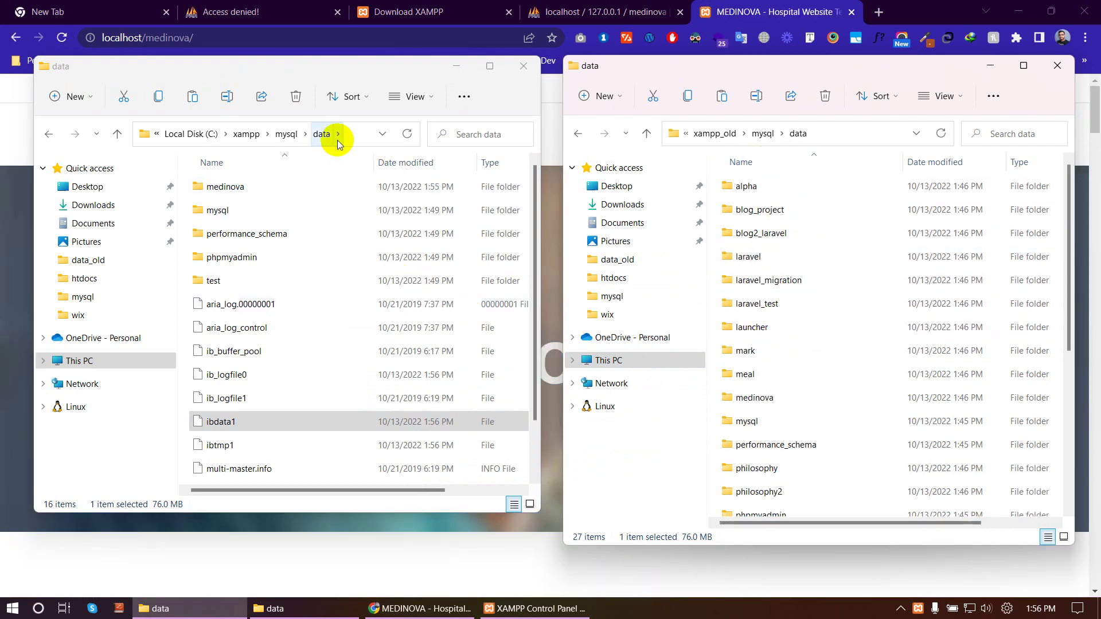
click(265, 140)
click(245, 137)
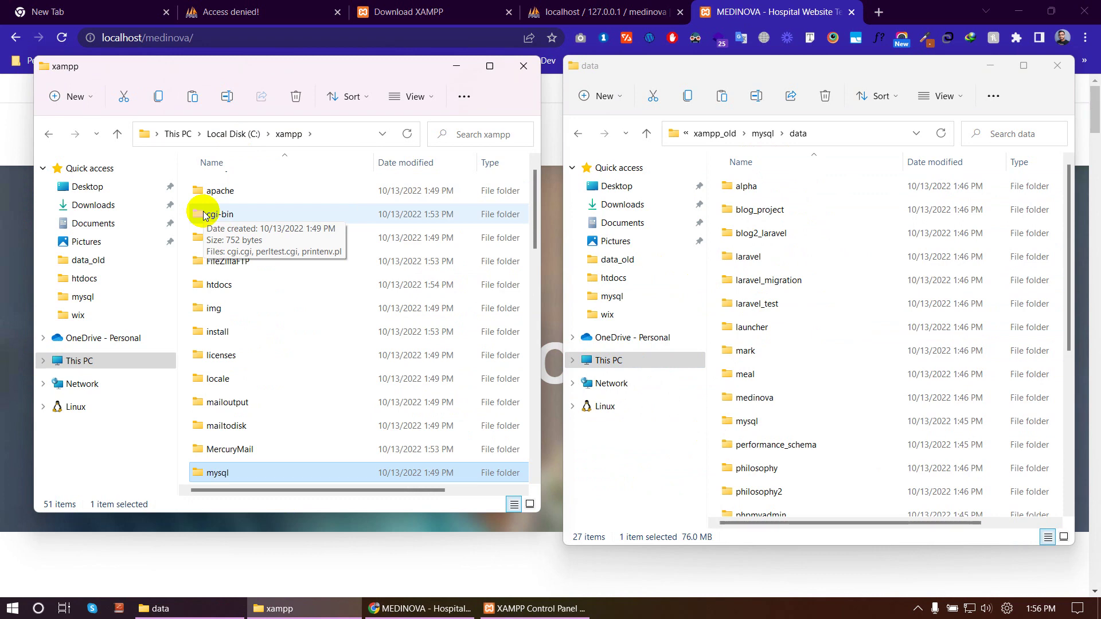
Step: Minimize both File Explorer windows and review the Medinova home page in the browser
click(457, 66)
click(985, 66)
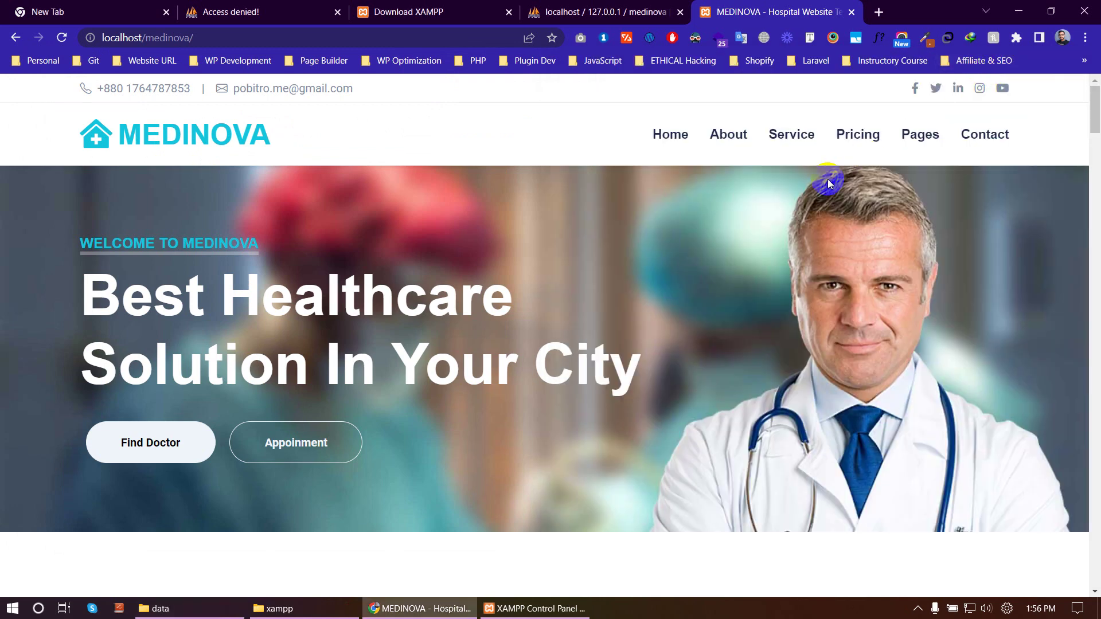
scroll(775, 263, down, 2)
scroll(765, 264, up, 2)
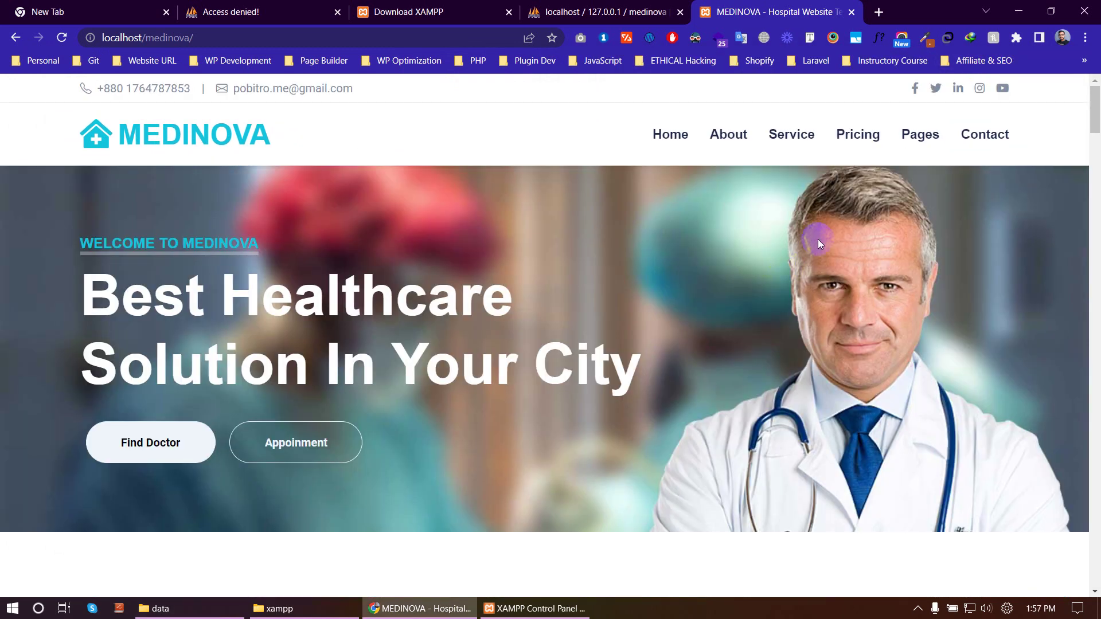